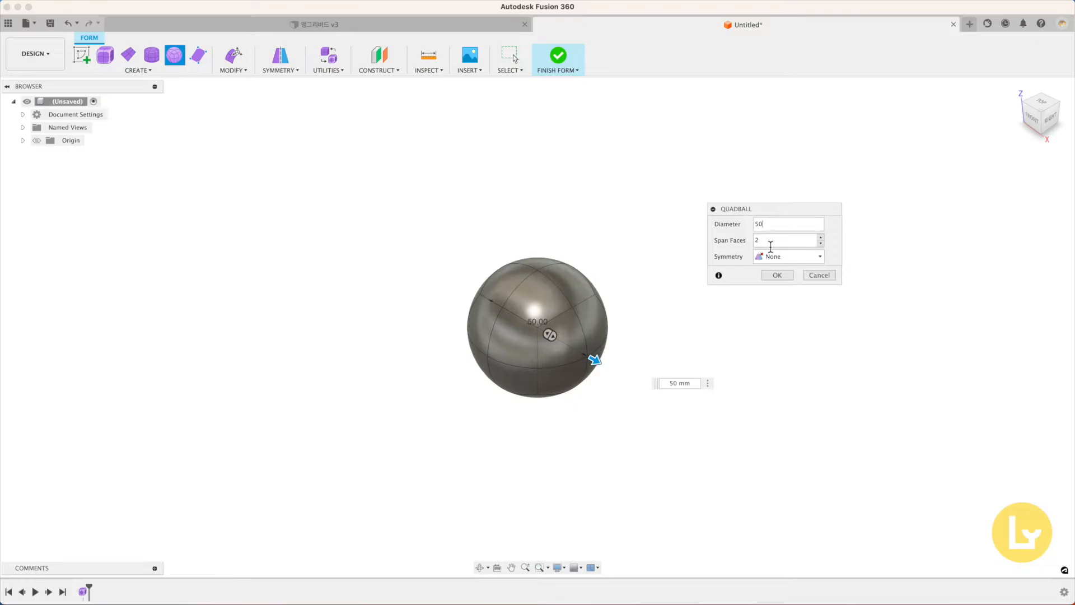
Step: Create a 50 mm diameter quadball with 4 span faces and no symmetry
type("4")
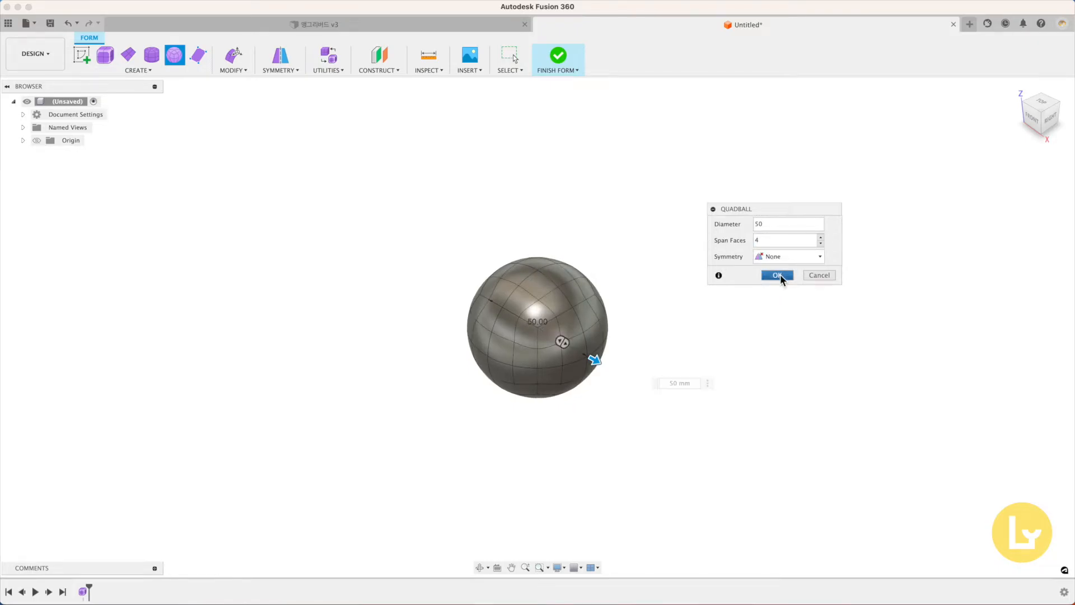
left_click(779, 275)
Step: Scale the four top faces of the ball to 0.5, using soft modification with a bulge transition, to form an egg shape
left_click(1036, 120)
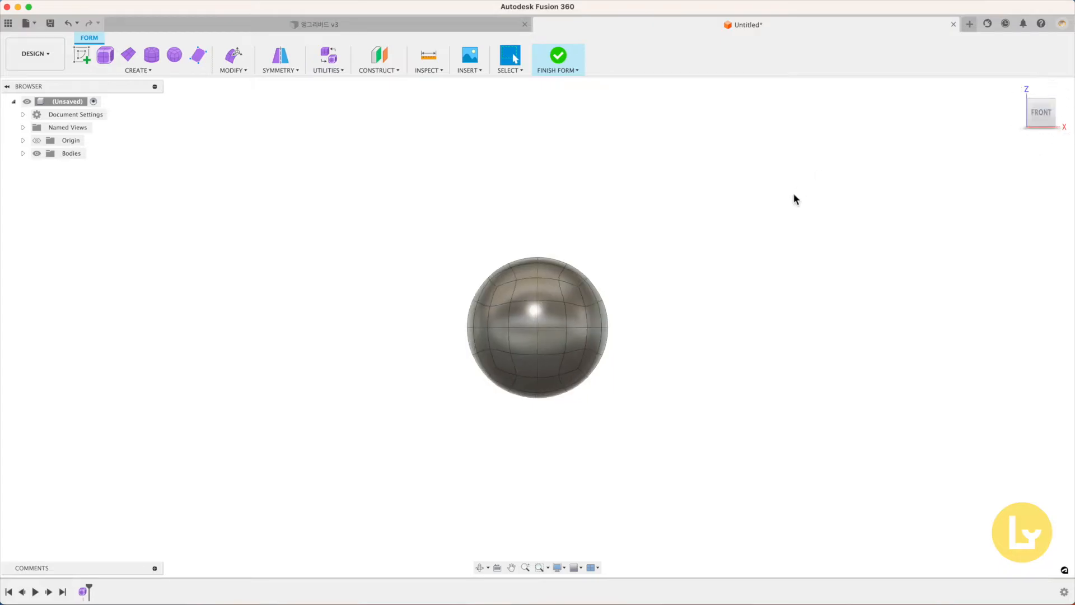
left_click(237, 60)
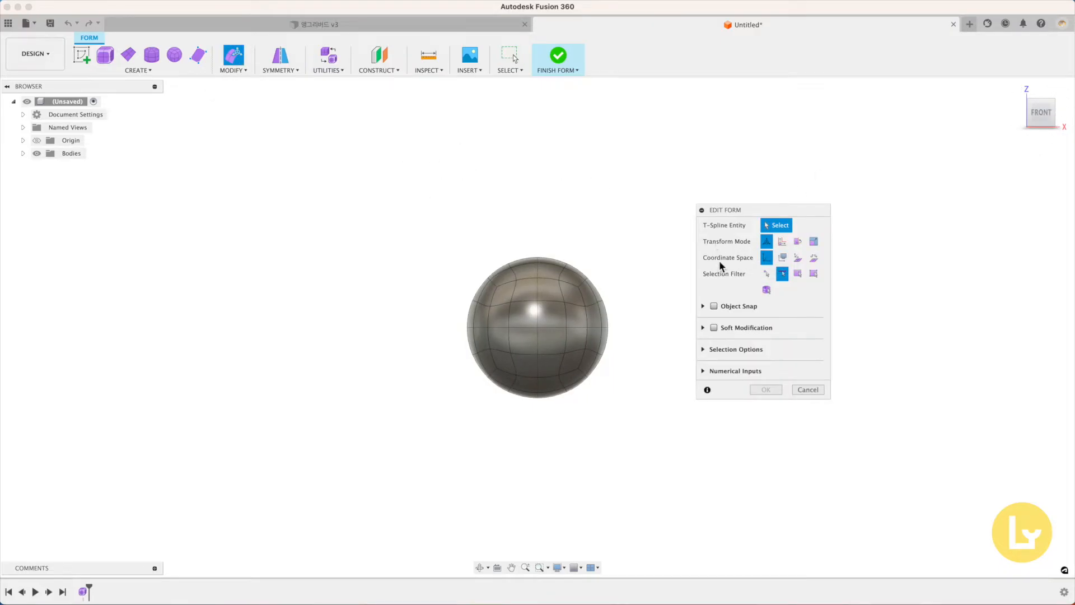
left_click(798, 273)
left_click_drag(553, 226, 510, 264)
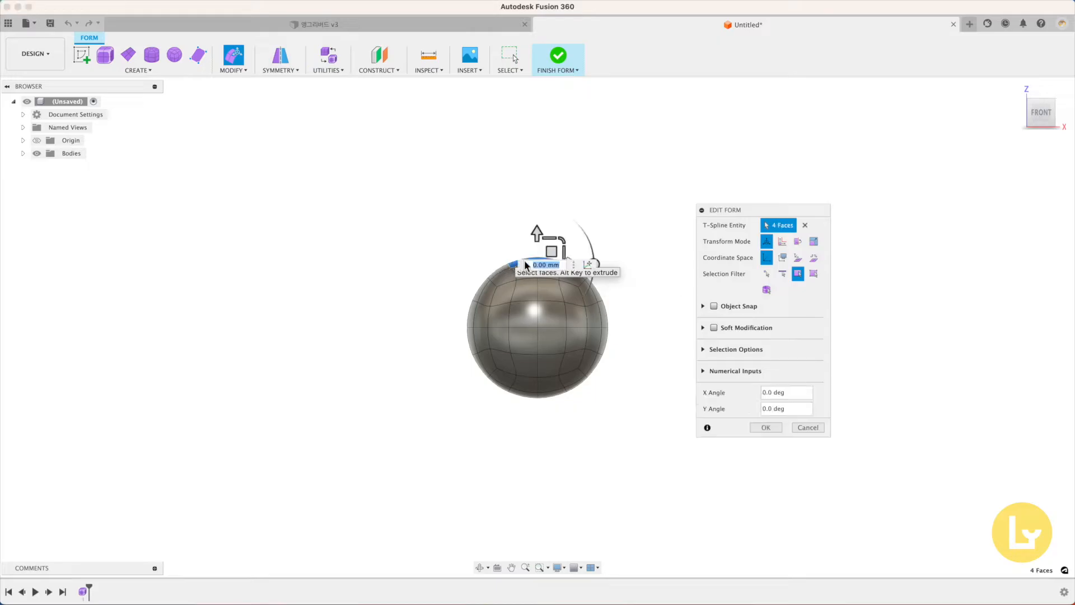
left_click(714, 328)
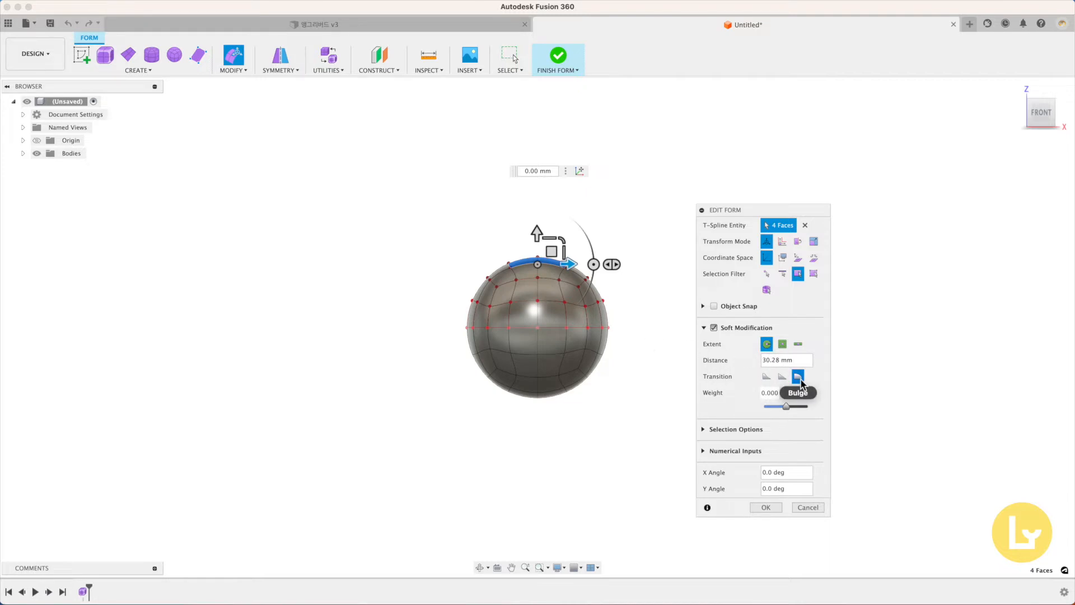
left_click_drag(539, 268, 529, 263)
left_click_drag(552, 171, 506, 169)
type("0.5")
key("Return")
left_click(765, 507)
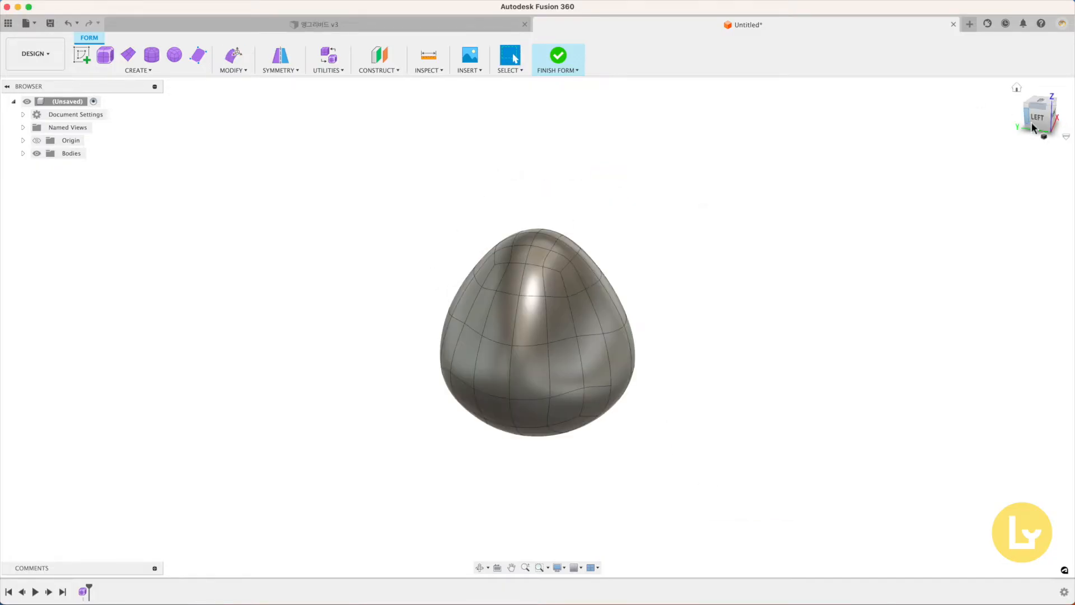
Step: Create an 8 mm diameter quadball with 2 span faces above the egg, slightly off its vertical axis in the left view
left_click(1038, 119)
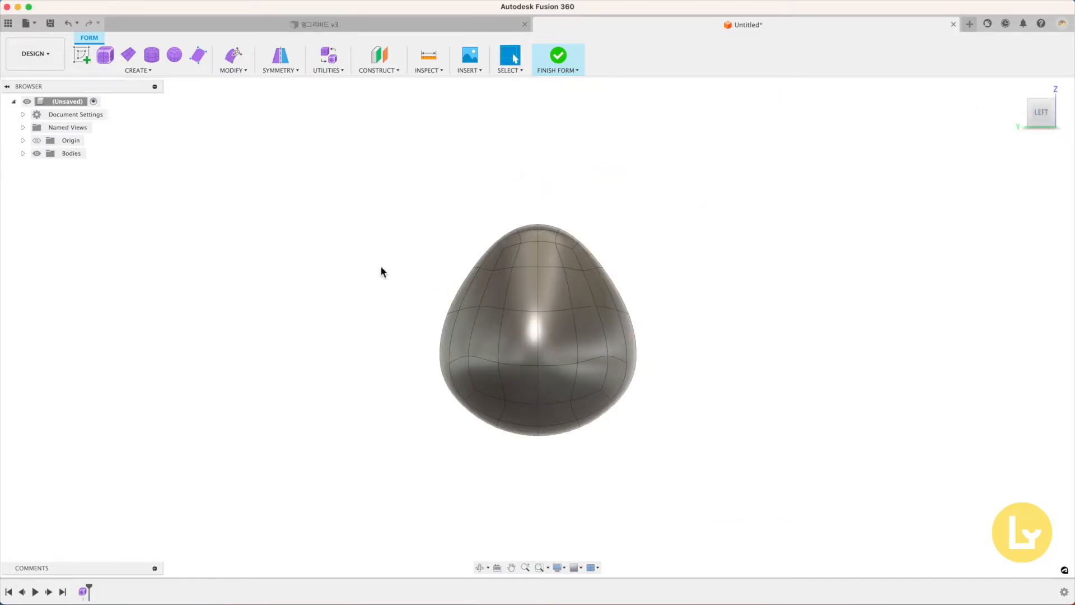
left_click(175, 56)
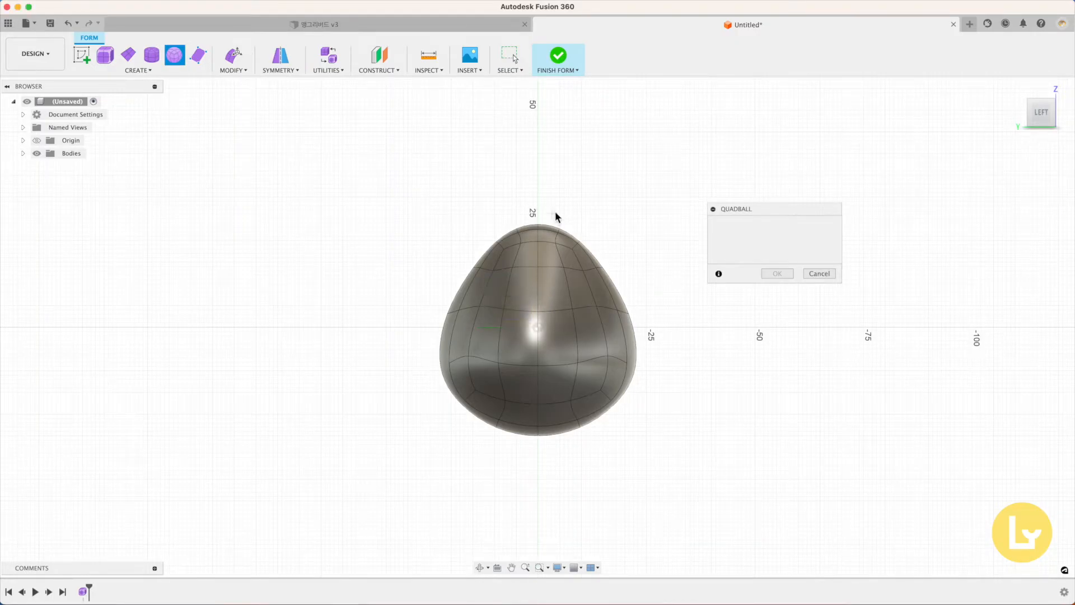
left_click(561, 168)
key("Tab")
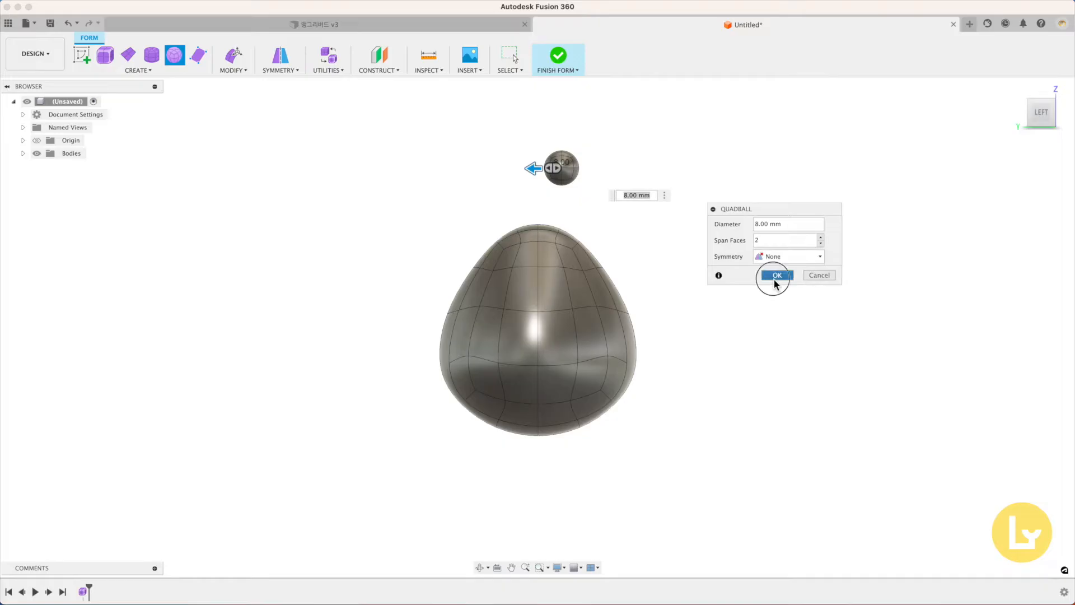
left_click(775, 277)
Step: Duplicate the small ball and move the copy about 11 mm along Y to the other side of the egg's axis
left_click(23, 153)
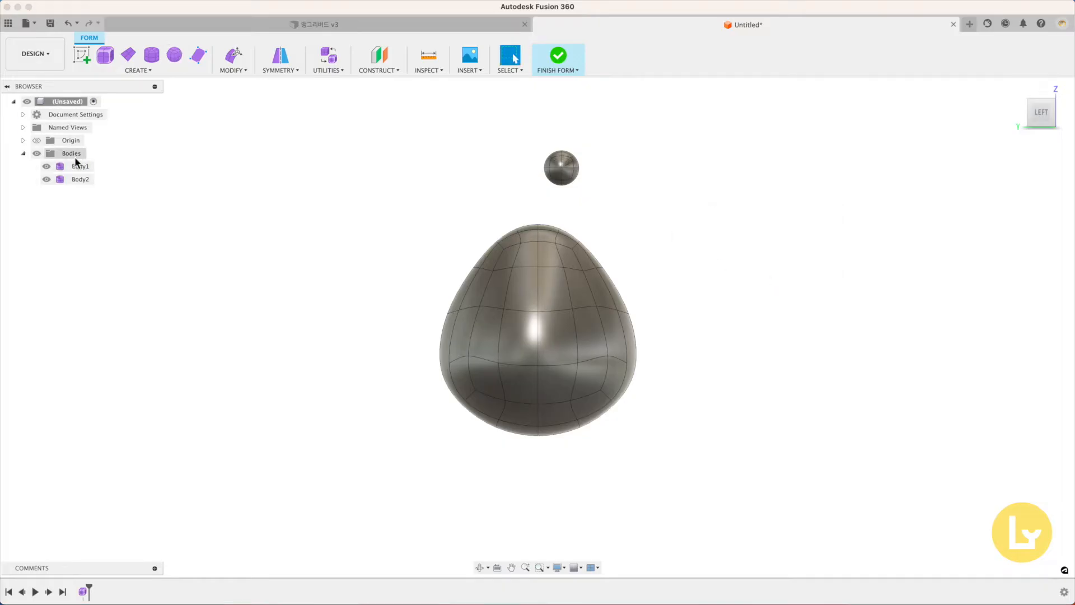
left_click(80, 180)
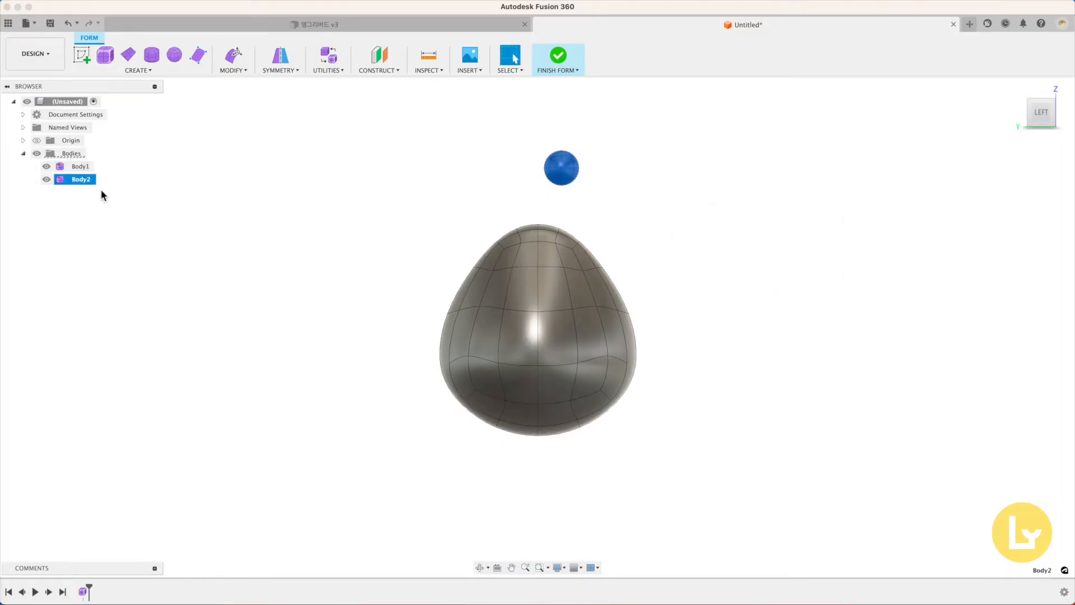
right_click(450, 172)
left_click(418, 388)
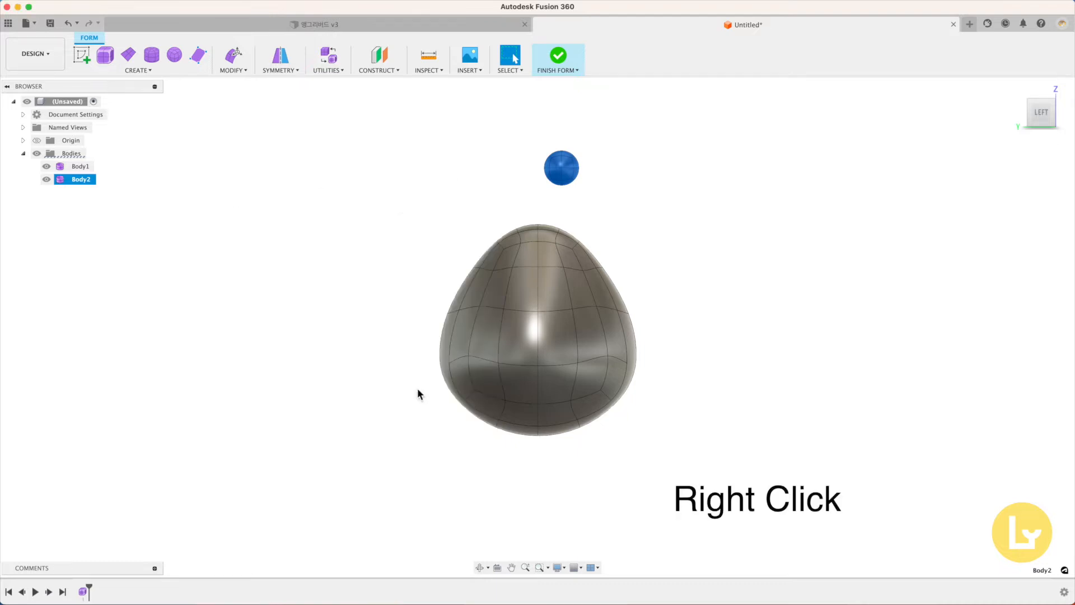
right_click(432, 186)
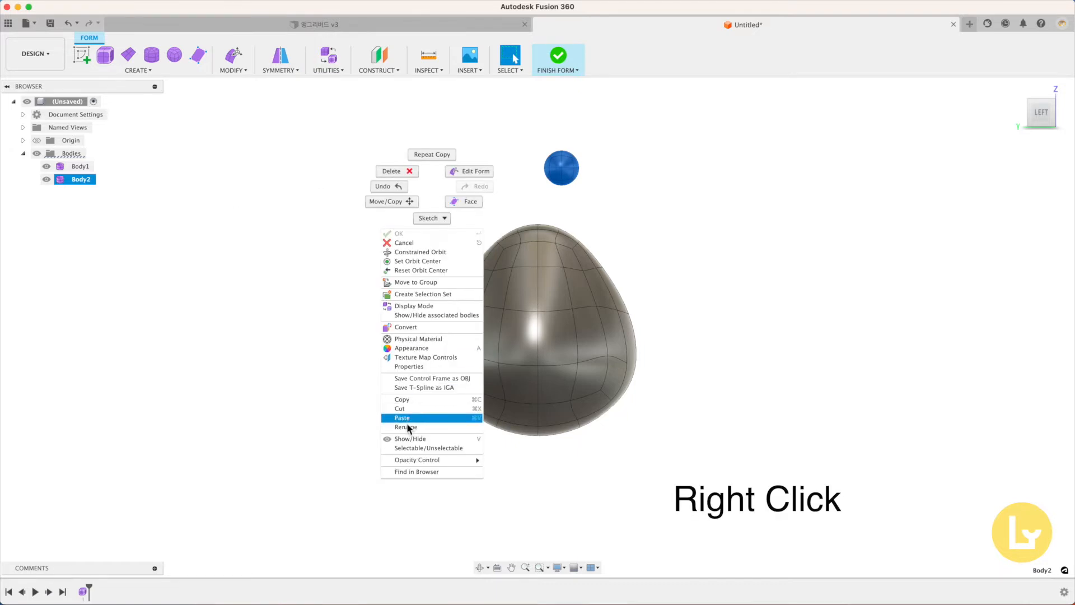
left_click(409, 418)
left_click_drag(523, 168, 484, 171)
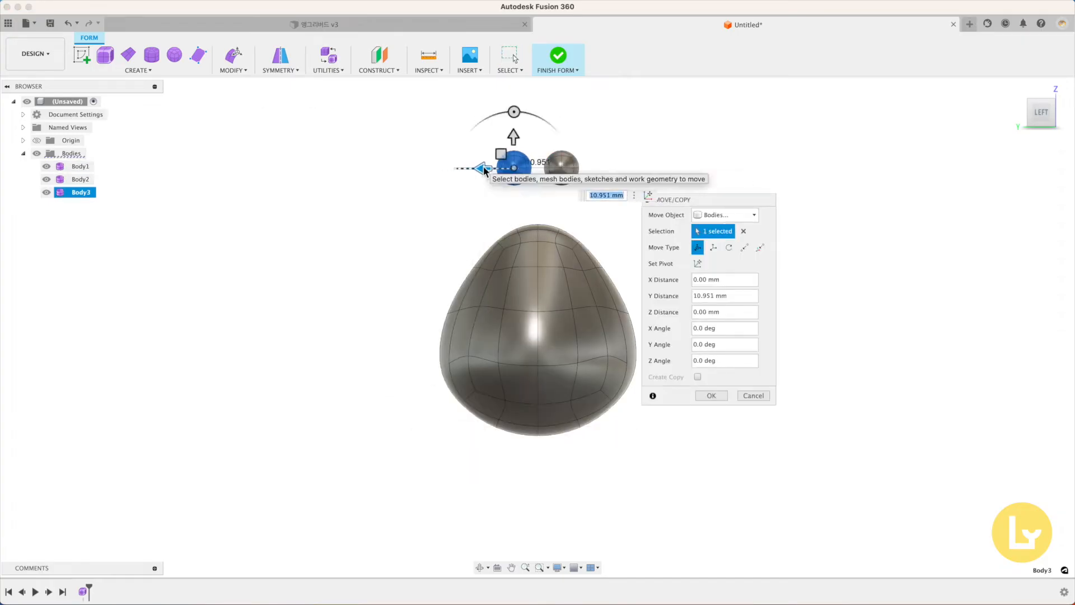
left_click(711, 395)
Step: Extrude the four top egg faces below the original small ball into a smaller inset patch and raise it about 0.8 mm in selection space
middle_click_drag(541, 197, 533, 216, "shift")
scroll(497, 237, "up", 5)
left_click(233, 57)
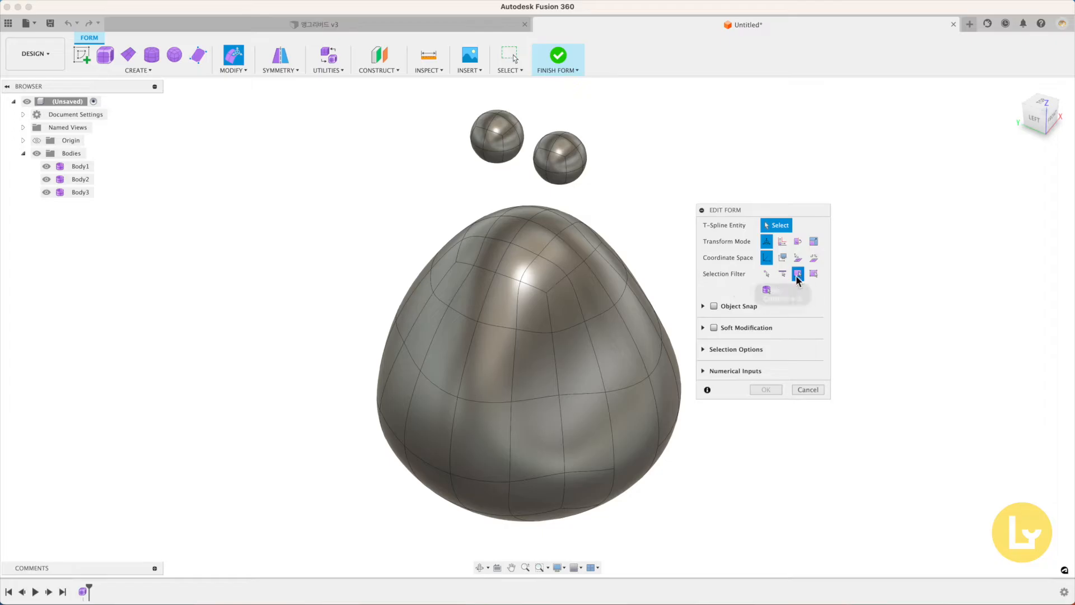
left_click(560, 228)
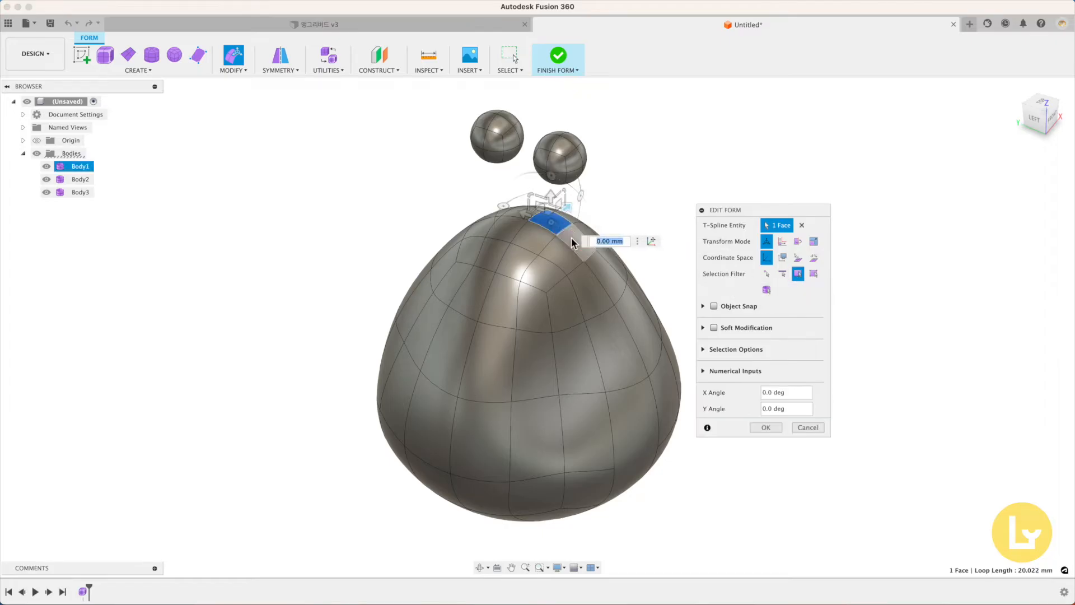
left_click(556, 255, "shift")
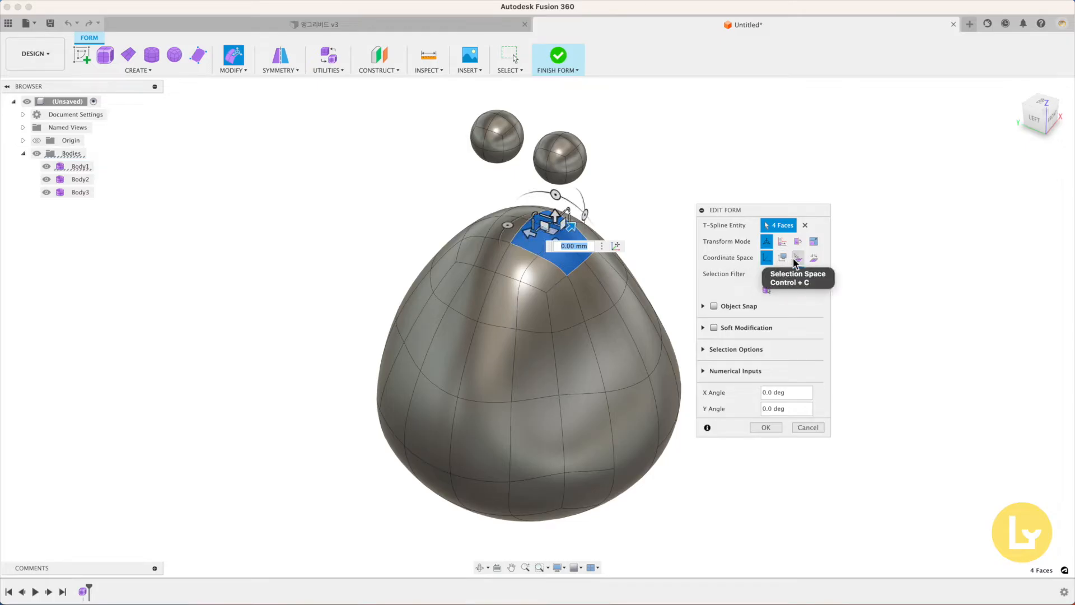
left_click(798, 258)
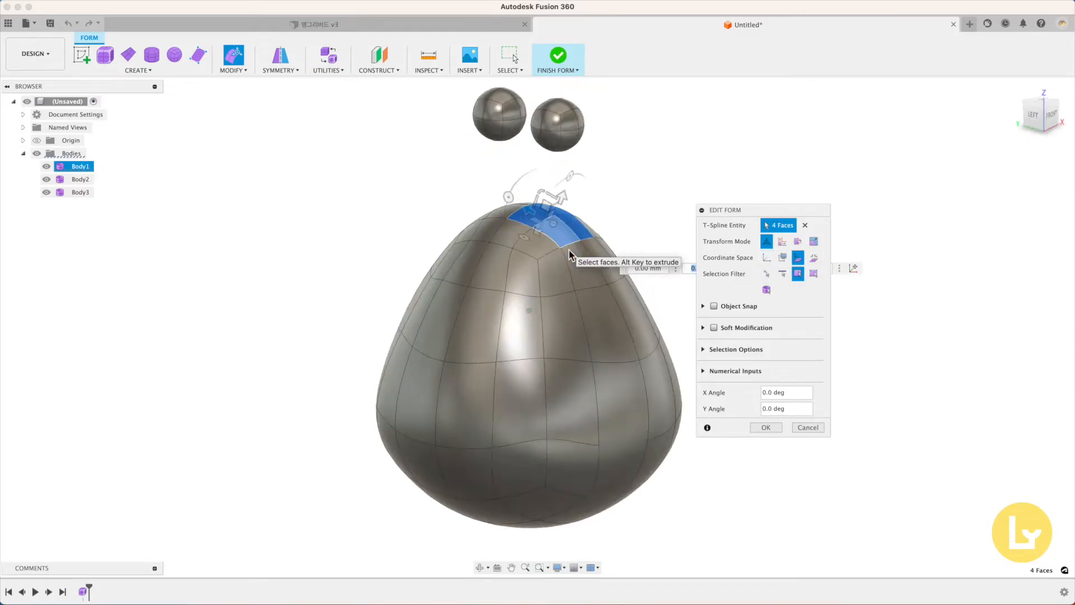
left_click_drag(559, 224, 552, 226, "alt")
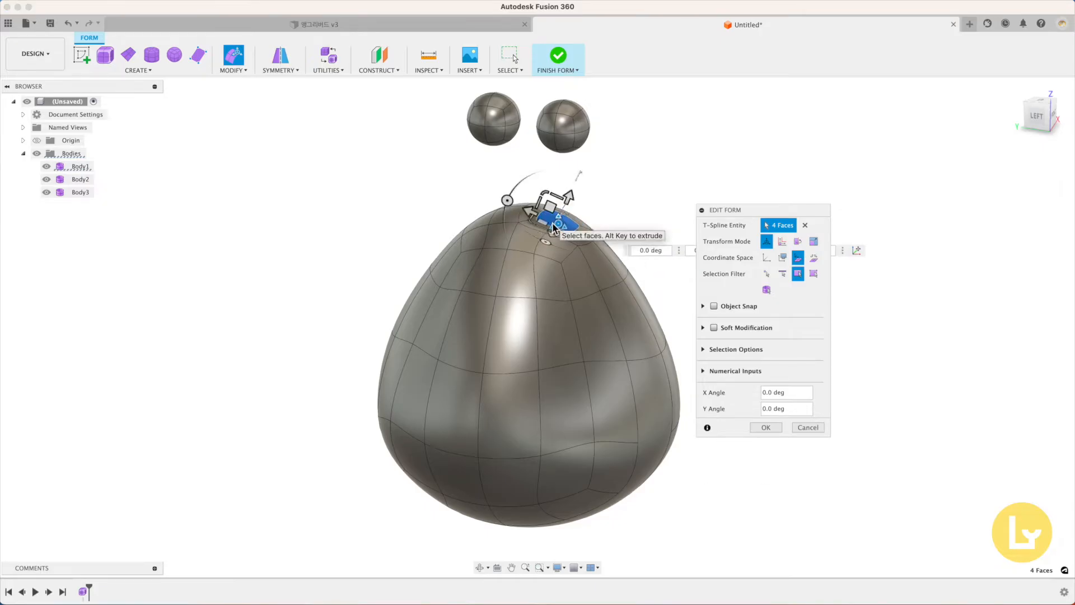
middle_click_drag(581, 202, 579, 202, "shift")
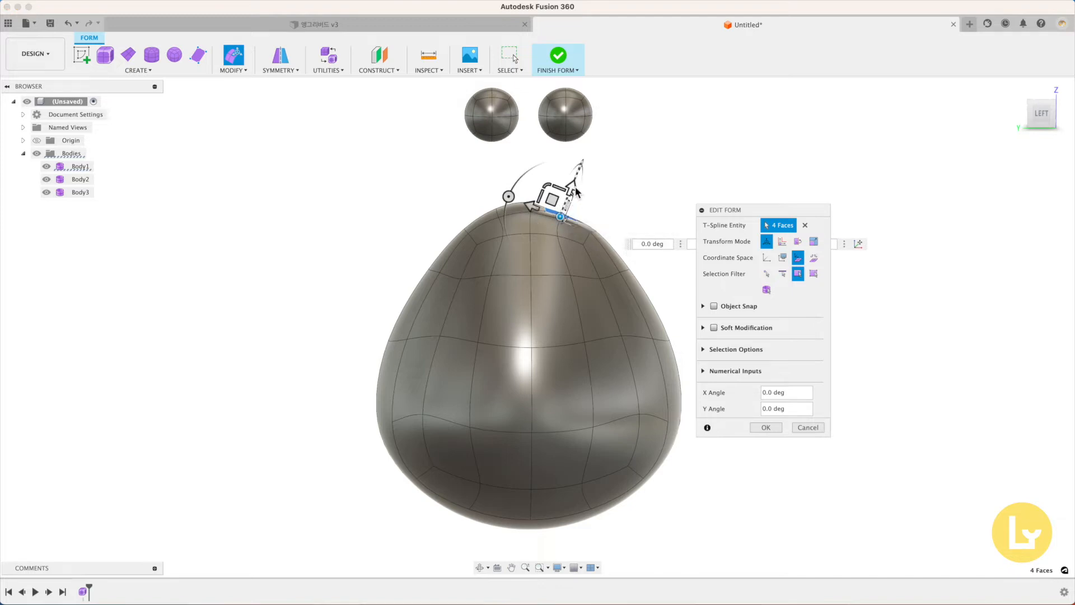
left_click_drag(575, 191, 578, 181)
Step: Extrude the four top egg faces below the copied ball into a matching inset patch, raise it slightly, and finish the form edit
scroll(439, 165, "up", 5, "shift")
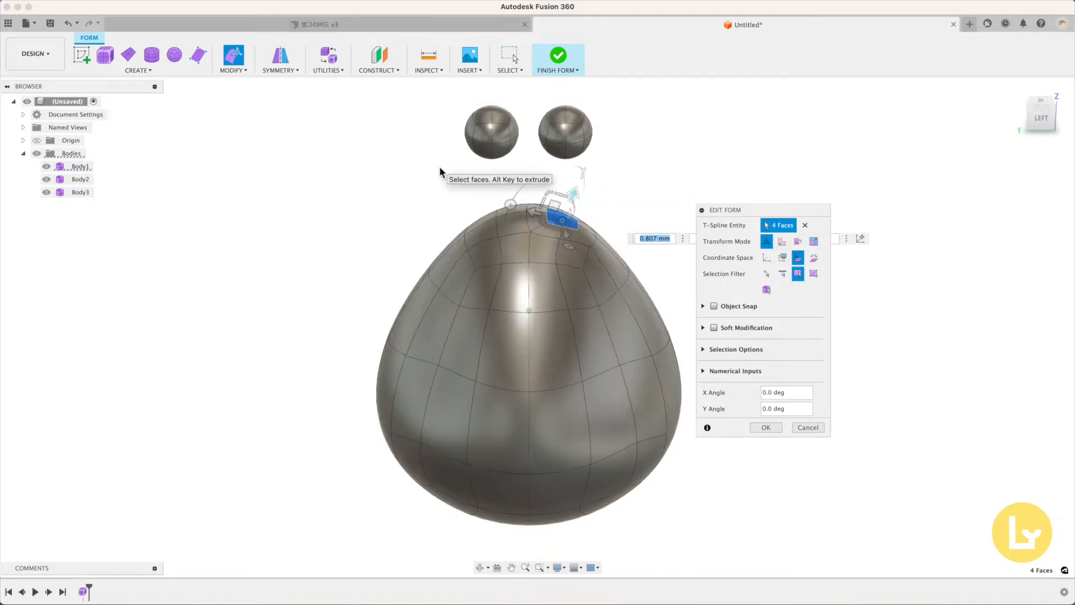
left_click(503, 216)
left_click(479, 230, "shift")
left_click(487, 241, "shift")
left_click(520, 233, "shift")
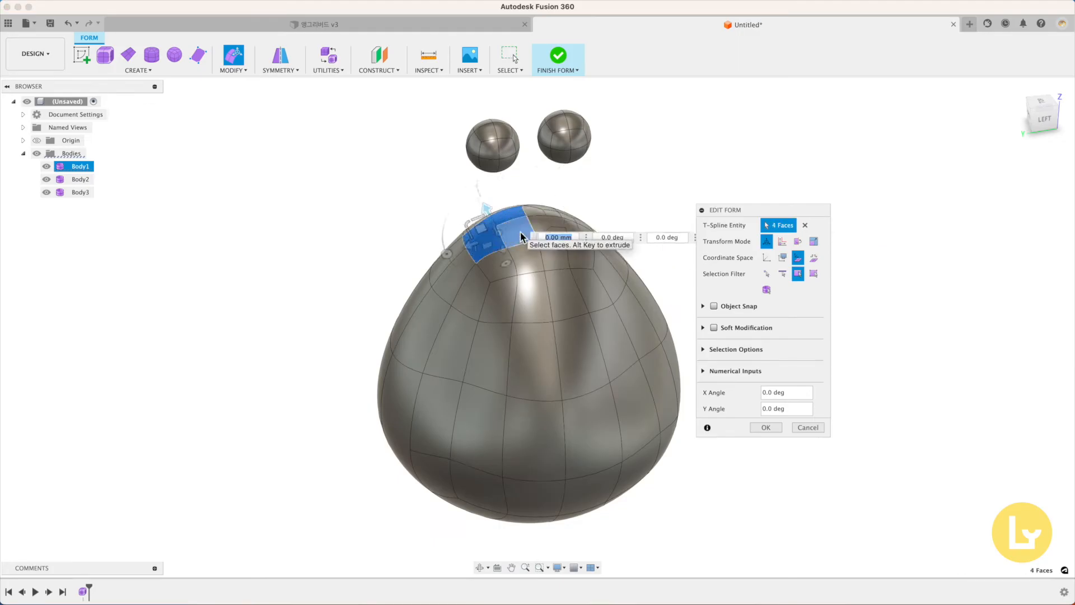
left_click_drag(491, 234, 492, 231, "alt")
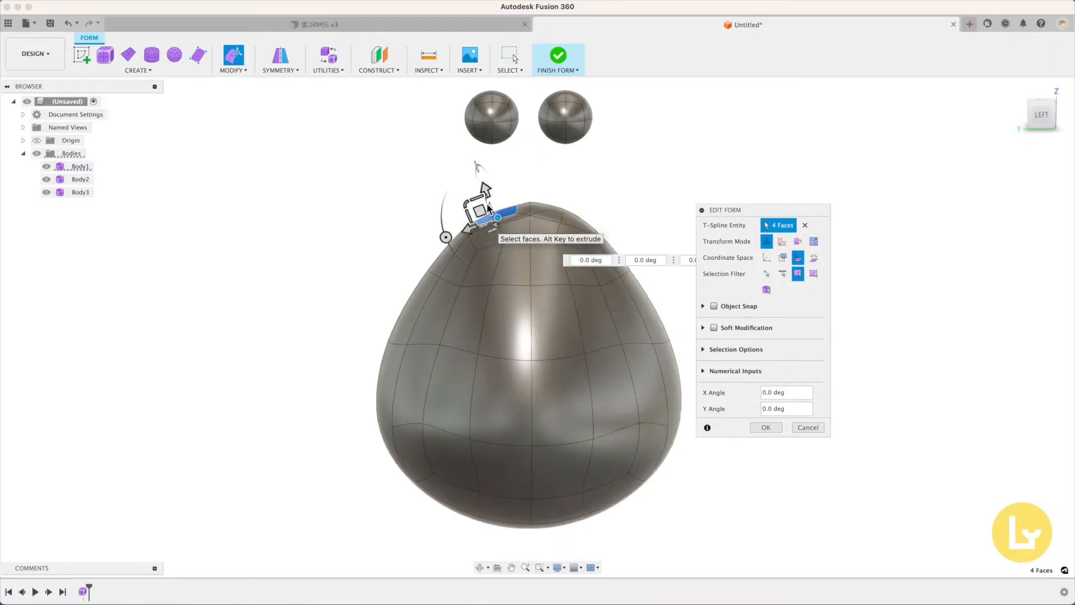
left_click_drag(482, 190, 480, 184)
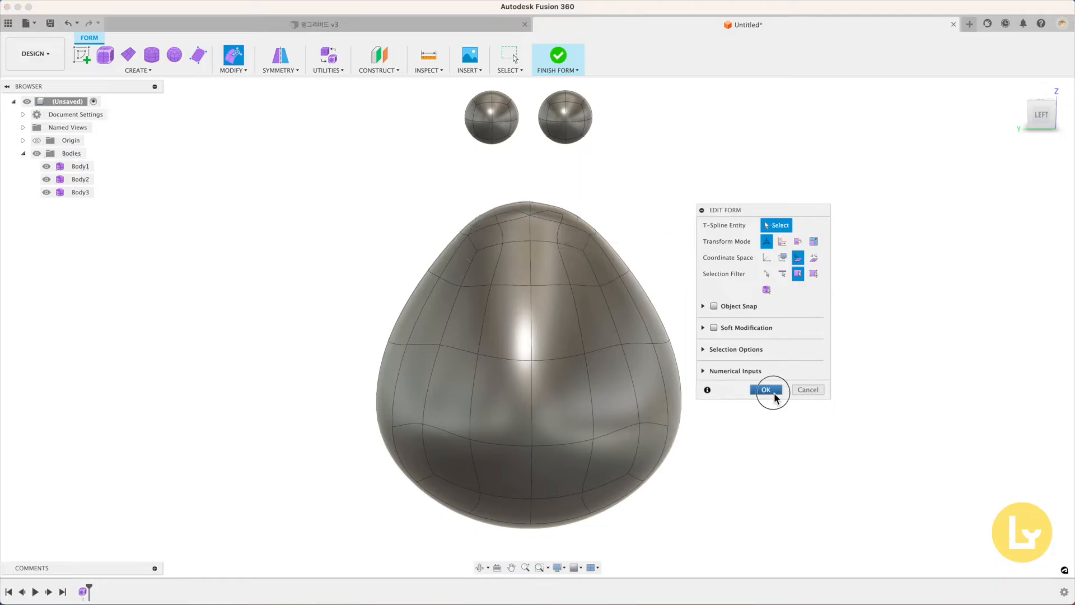
left_click(766, 393)
Step: Bridge the bottom faces of the copied ball to the four-face inset patch beneath it on the egg, using 2 faces
left_click(228, 69)
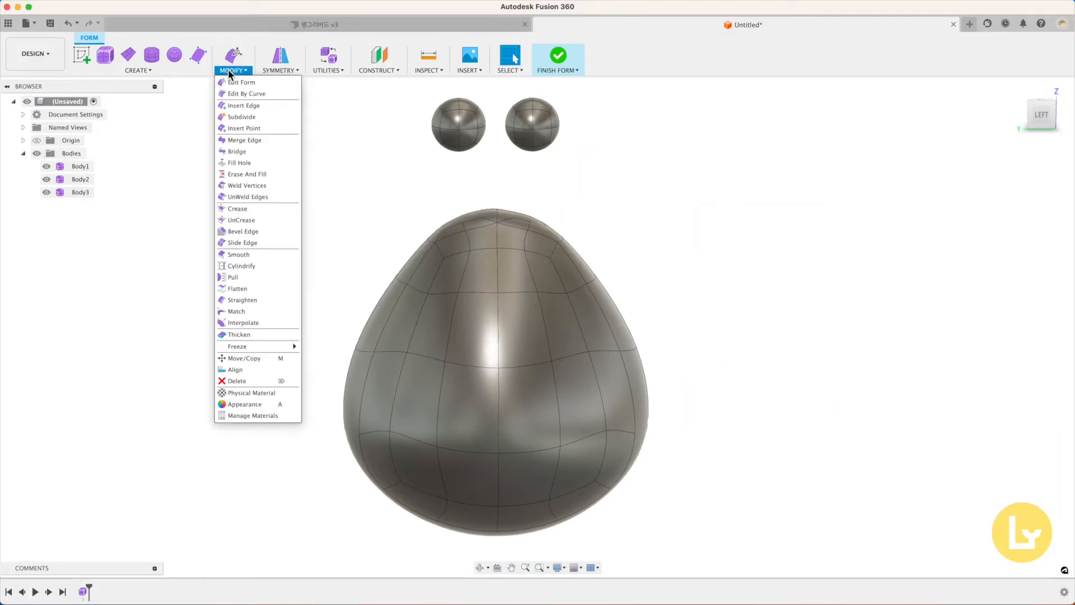
left_click(236, 151)
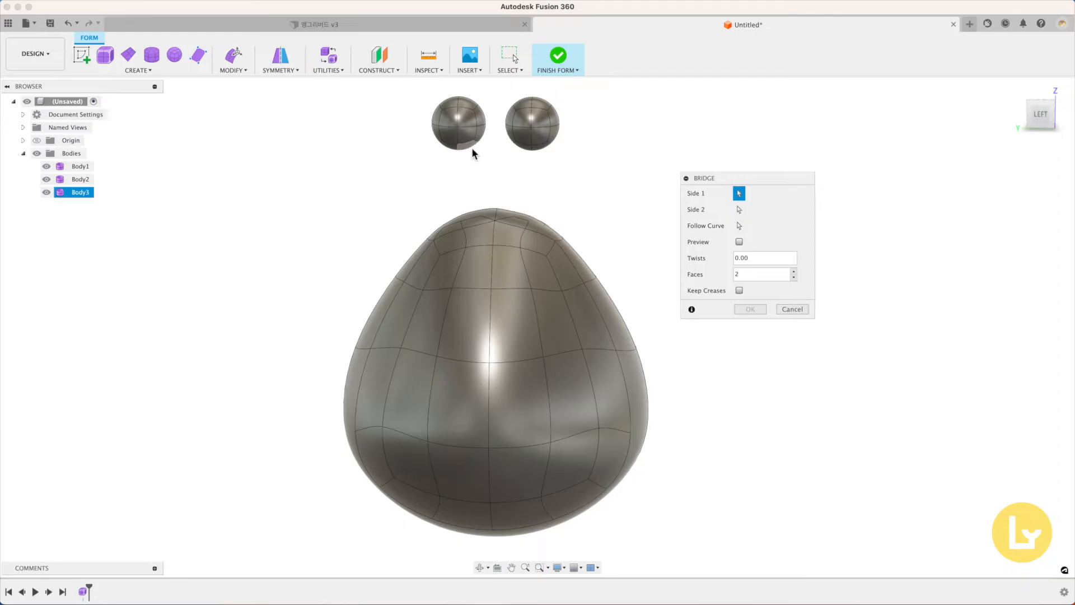
scroll(472, 148, "down", 5, "shift")
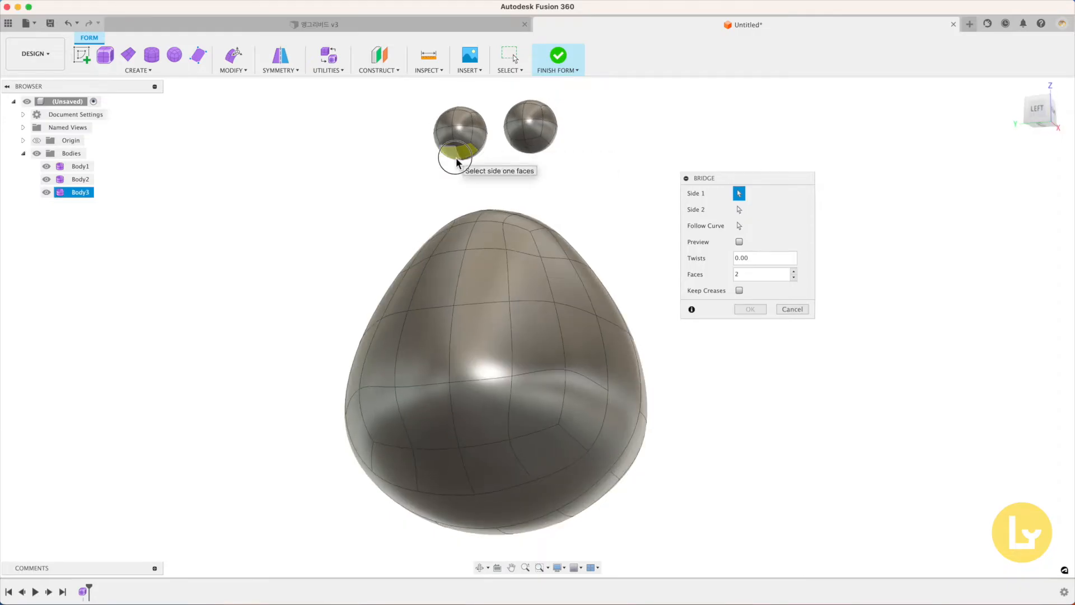
scroll(458, 162, "down", 5, "shift")
left_click(739, 210)
scroll(457, 250, "up", 5, "shift")
left_click(457, 248)
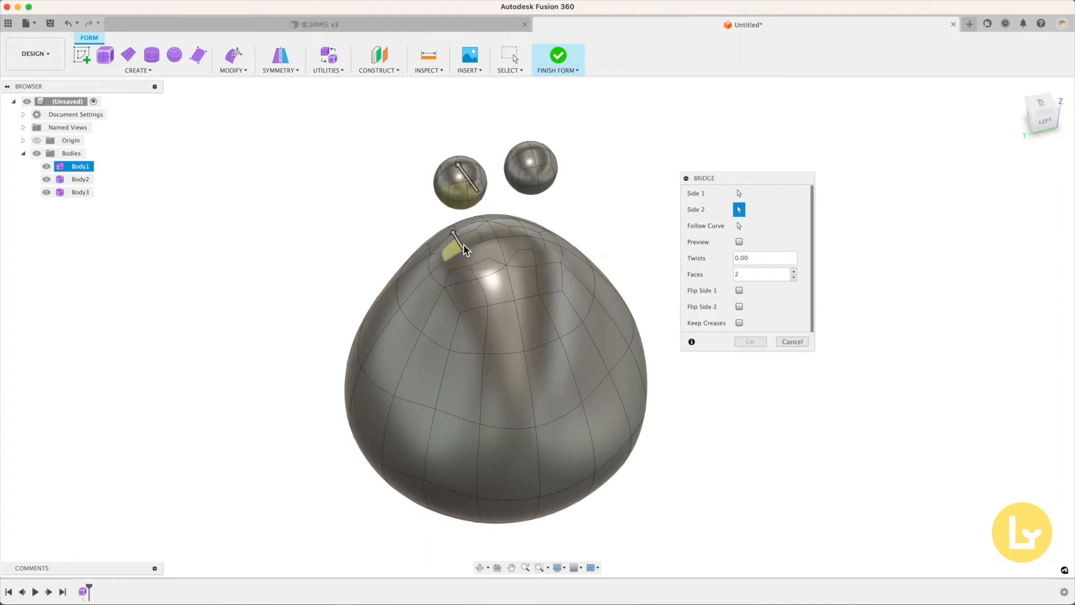
left_click(469, 243)
left_click(472, 254)
left_click(460, 258)
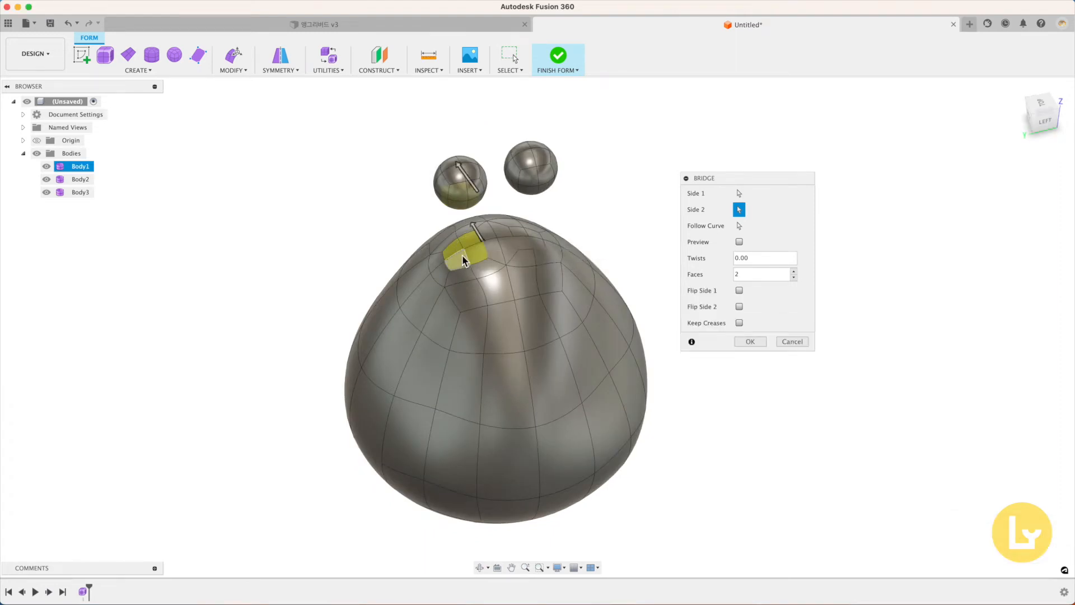
scroll(463, 257, "down", 5, "shift")
scroll(495, 207, "down", 5, "shift")
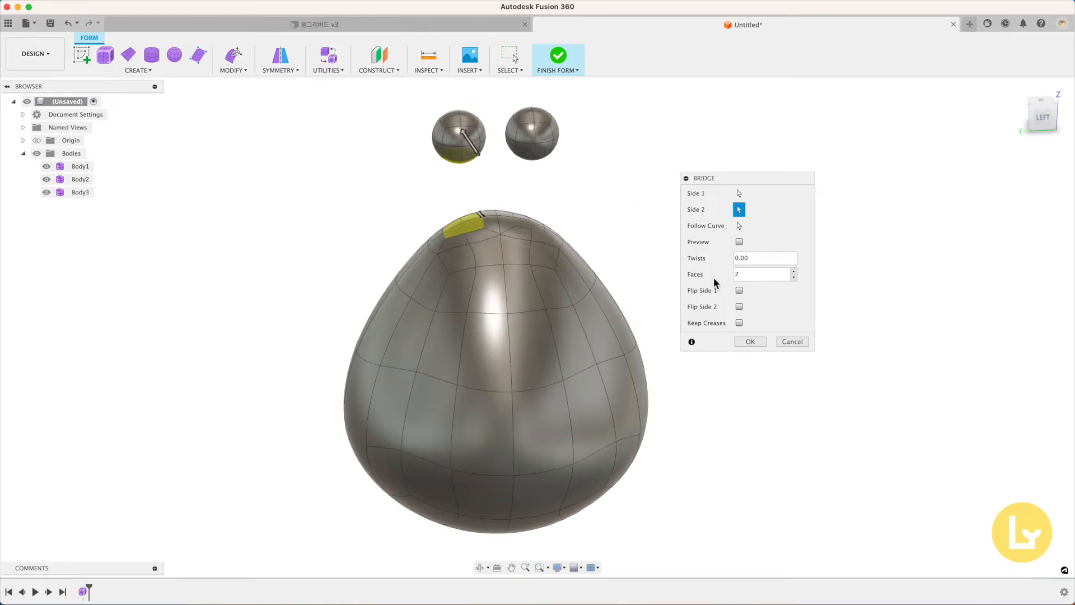
double_click(750, 274)
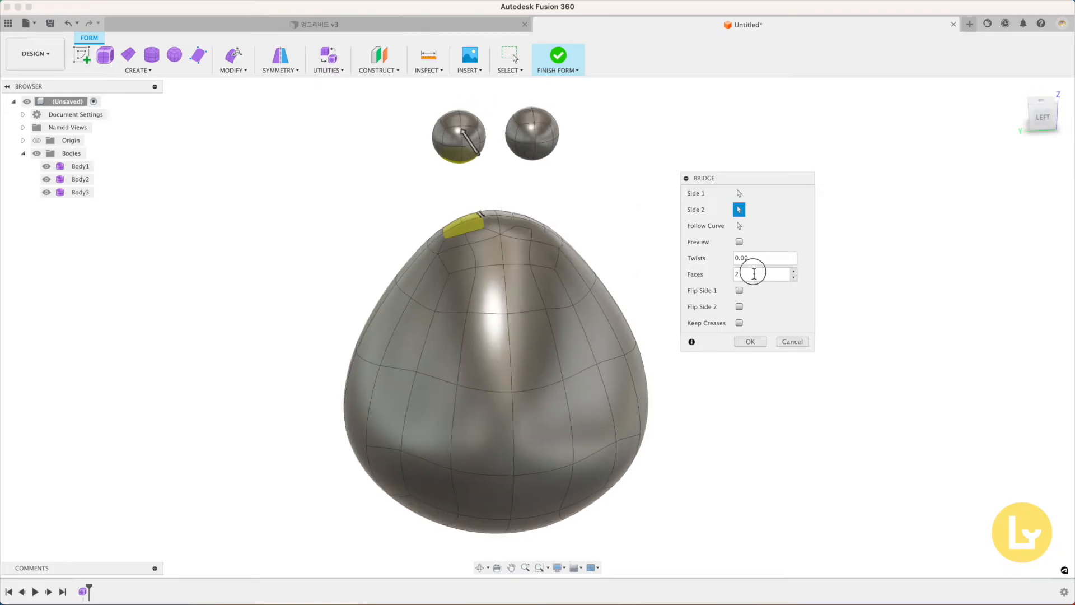
left_click(750, 341)
Step: Bridge the bottom faces of the remaining ball to the inset patch beneath it on the egg, using 2 faces
scroll(560, 233, "down", 2, "shift")
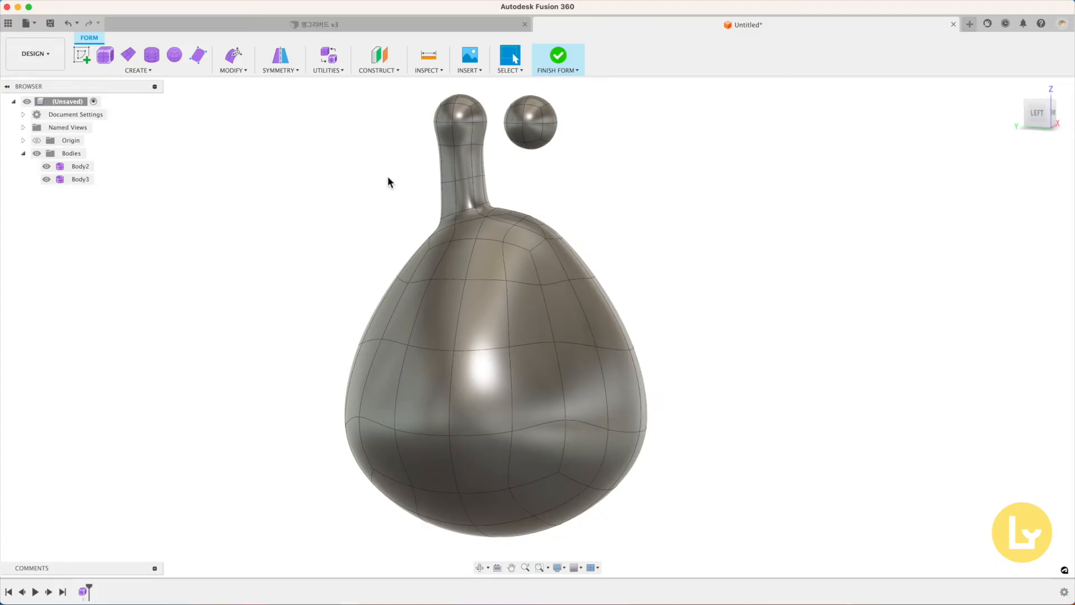
right_click(609, 197)
left_click(610, 164)
scroll(571, 163, "down", 2, "shift")
left_click(526, 159)
left_click(538, 157)
scroll(538, 157, "up", 5, "shift")
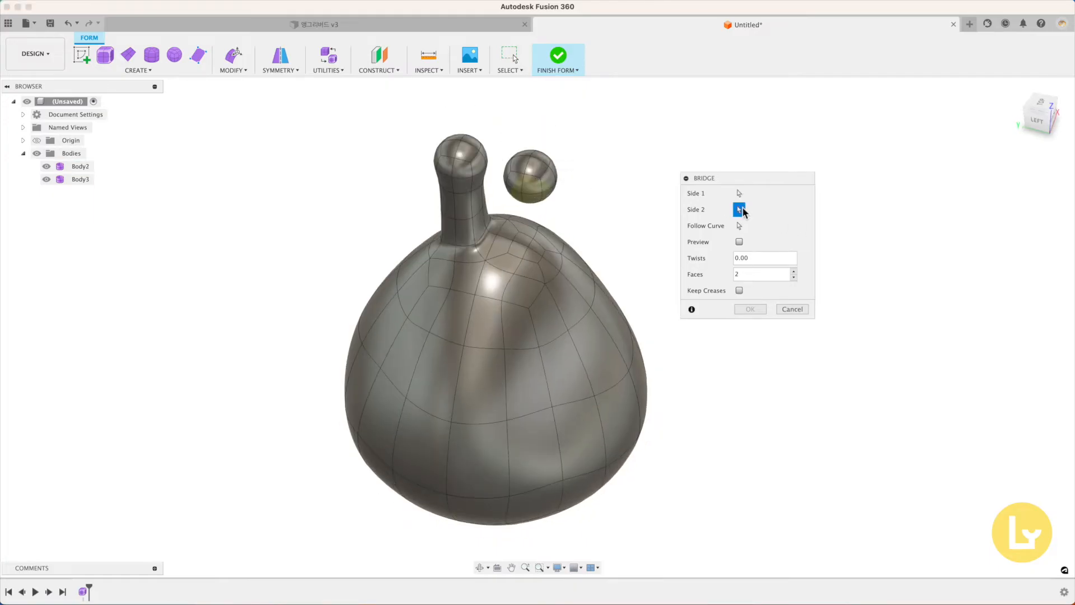
left_click(515, 258)
left_click(532, 255)
scroll(534, 256, "right", 8, "shift")
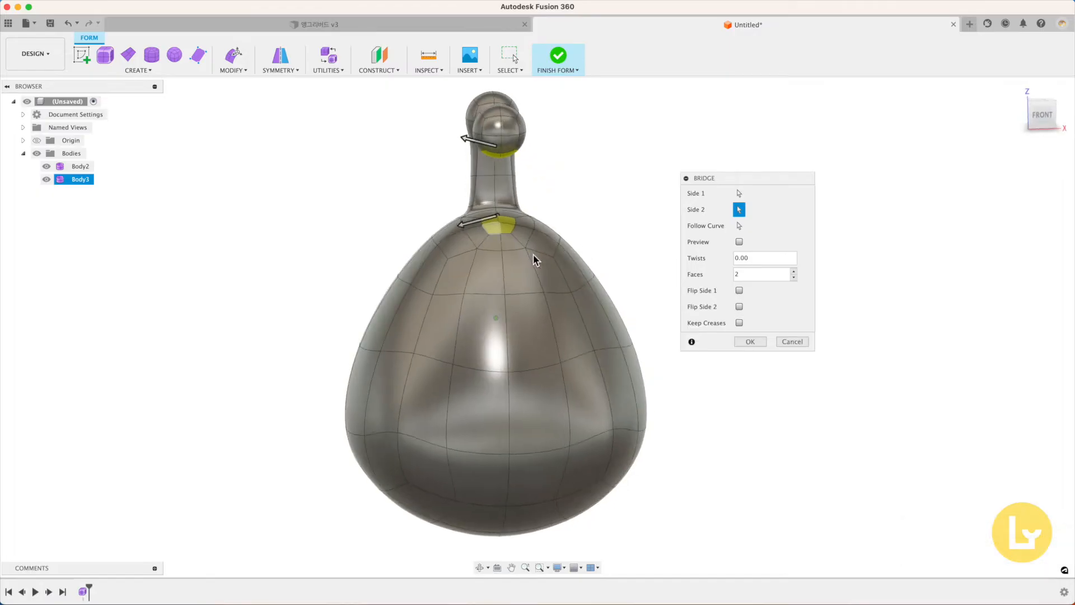
scroll(534, 256, "left", 8, "shift")
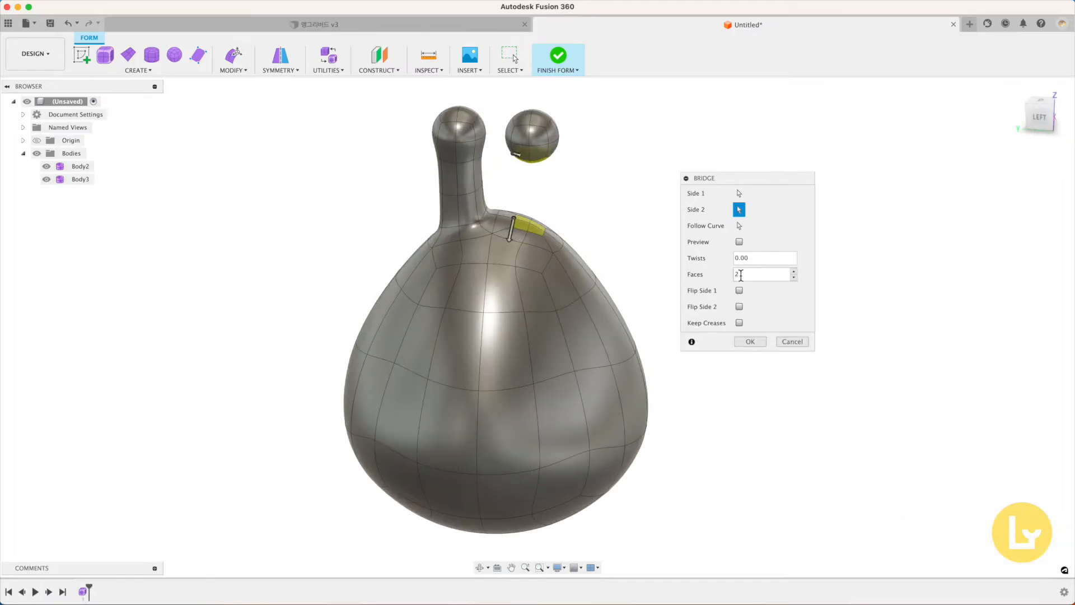
left_click(755, 338)
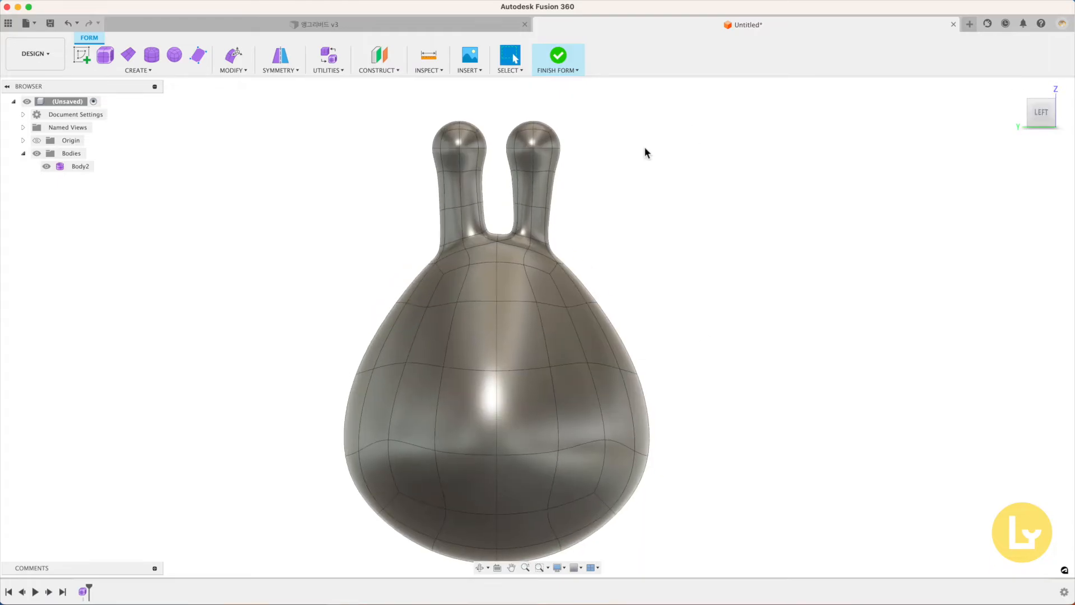
Step: Rotate the top edges of both stalks -15 degrees about X in world space, with soft modification over a 20 mm distance
left_click(236, 55)
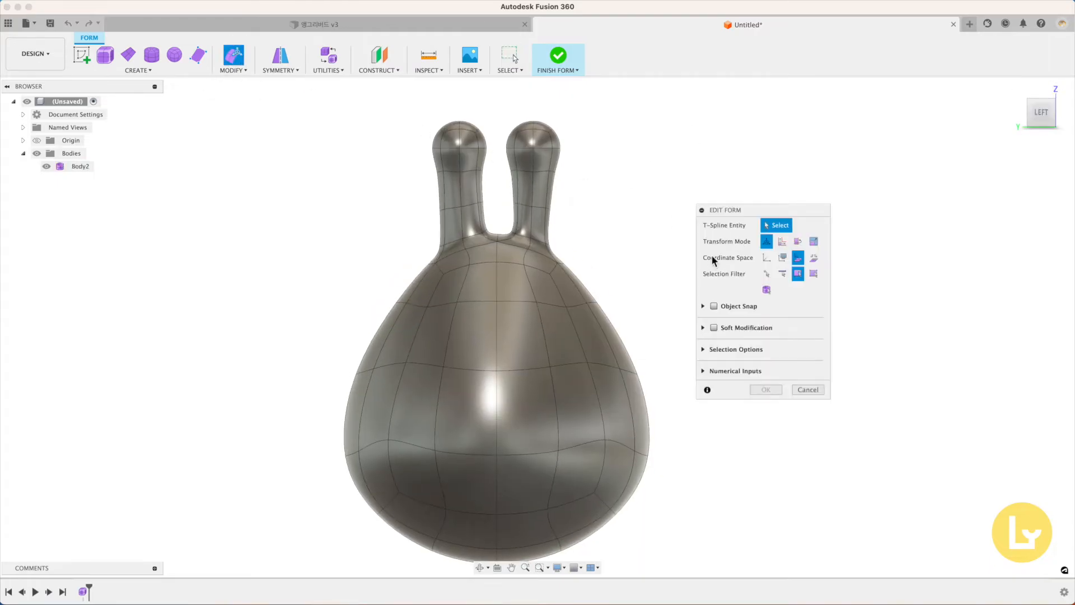
left_click(767, 258)
left_click(782, 273)
left_click(714, 329)
left_click_drag(395, 99, 573, 132)
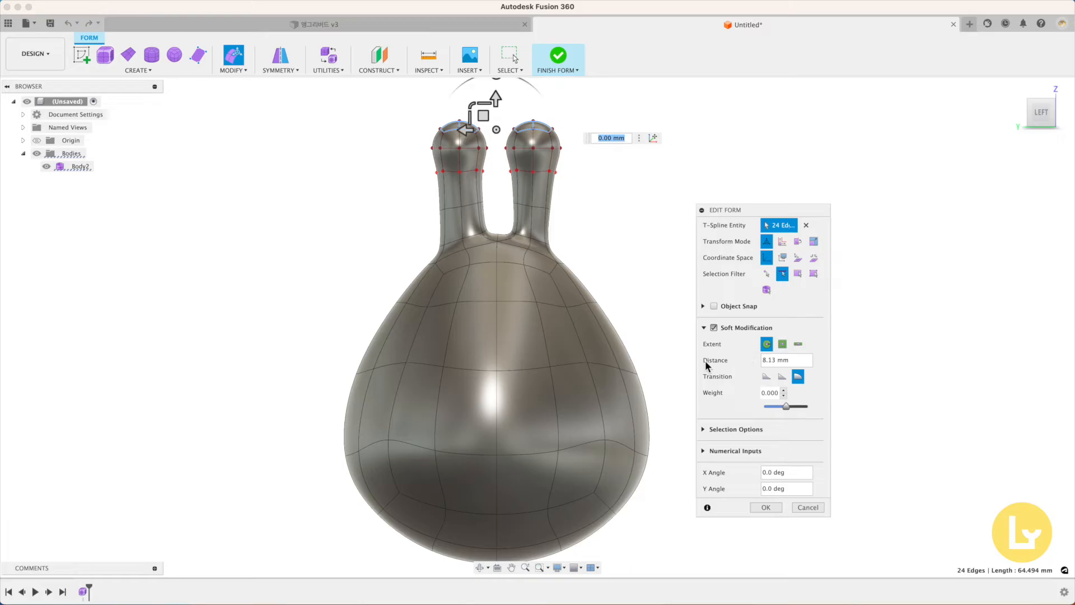
left_click(791, 361)
middle_click_drag(421, 147, 408, 174)
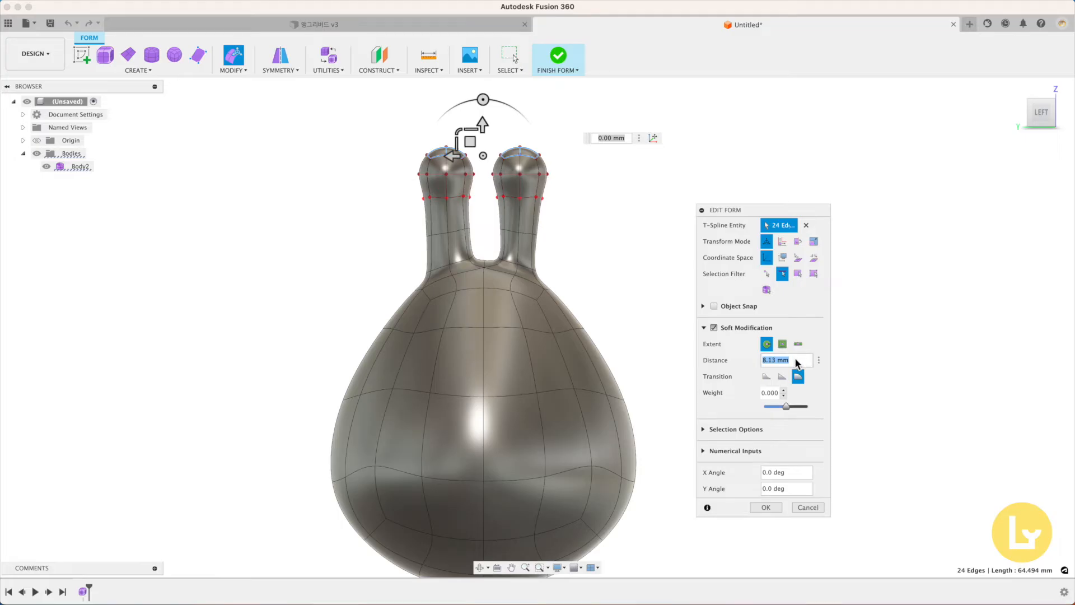
type("1")
left_click_drag(480, 100, 470, 102)
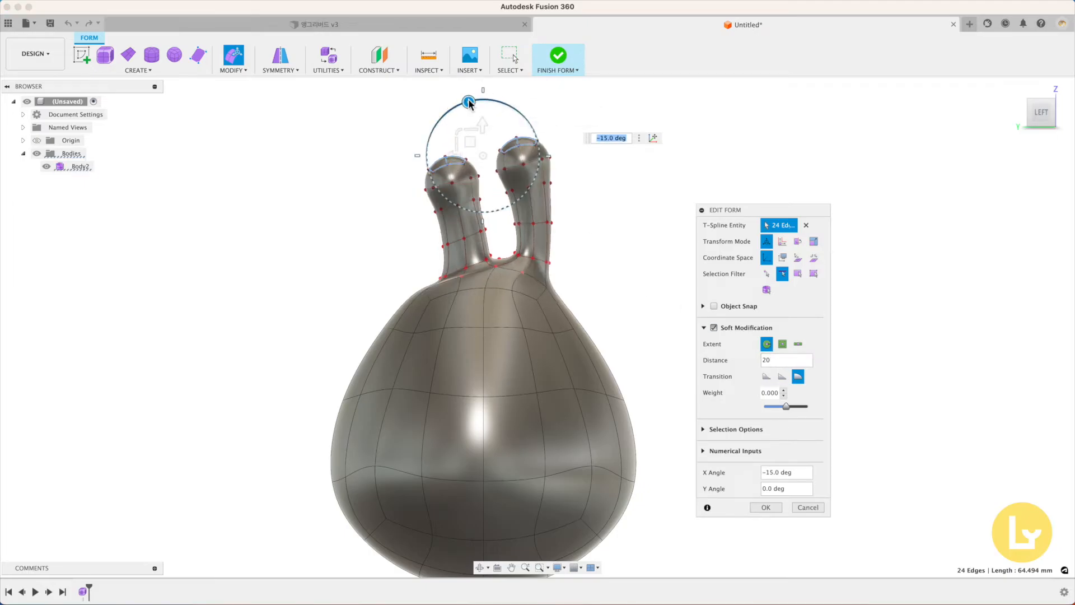
Step: Shift both stalk tips sideways along Y and tilt them a little further so the stalks lean over
left_click_drag(470, 140, 415, 132)
left_click_drag(428, 91, 417, 92)
left_click_drag(415, 133, 396, 138)
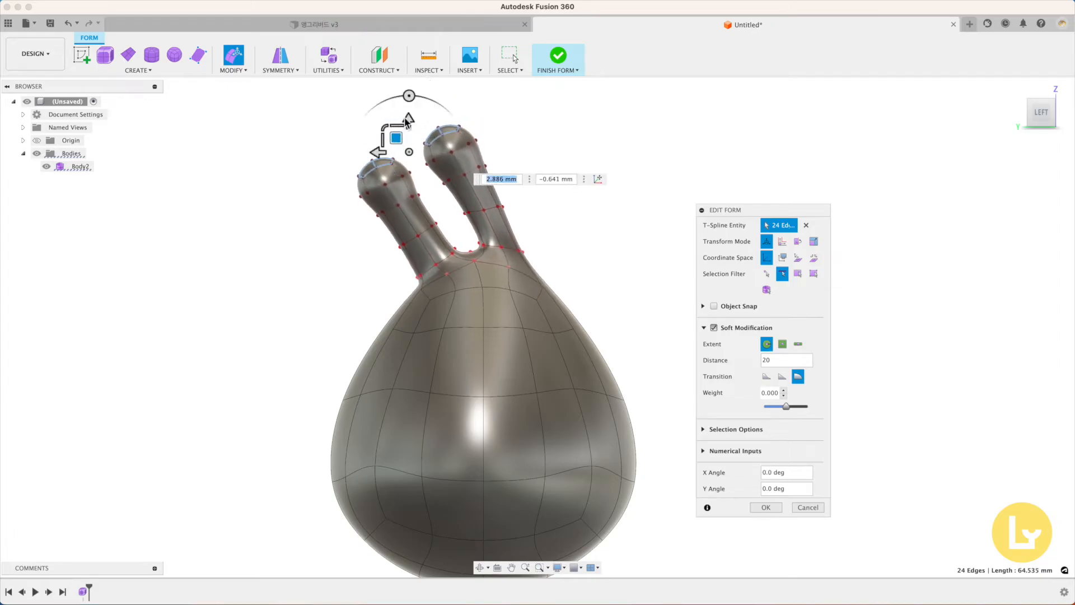
Step: Set the soft modification distance to 15 mm and bend both stalk tips further sideways and downward
left_click_drag(779, 361, 746, 359)
type("15")
left_click_drag(409, 96, 389, 99)
left_click_drag(396, 137, 326, 156)
left_click_drag(335, 193, 328, 234)
Step: Reduce the selection to the upper stalk's tip edges and pull that tip back toward the egg
left_click_drag(322, 255, 353, 324, "shift")
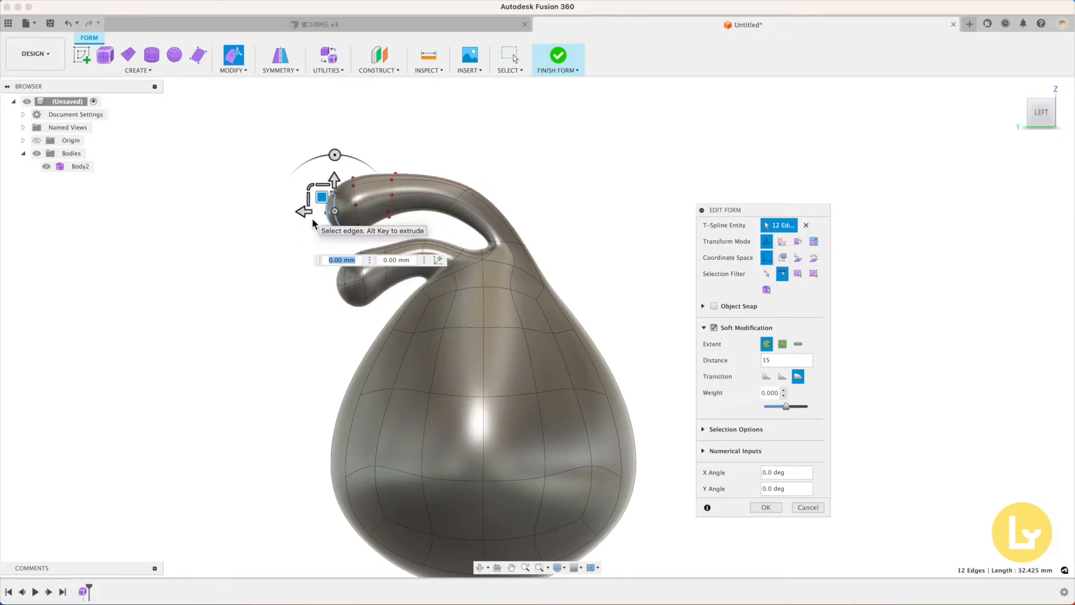
left_click_drag(323, 198, 384, 188)
left_click_drag(436, 233, 327, 135)
left_click_drag(402, 191, 403, 191)
left_click(563, 253)
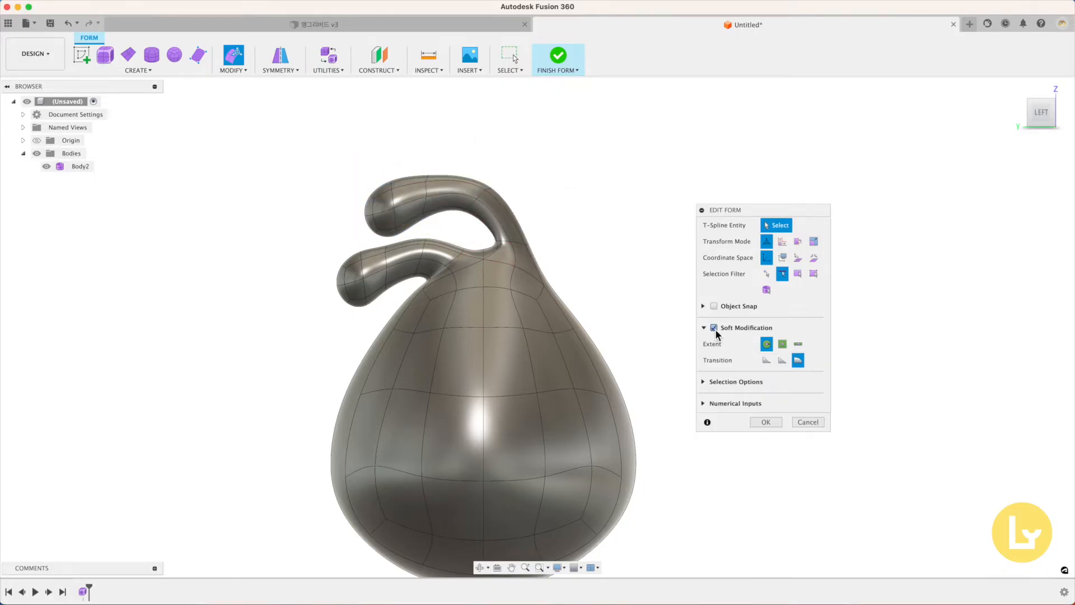
Step: Turn off soft modification and reposition individual edge loops along both stalks to even out their bends
left_click(714, 328)
double_click(455, 201)
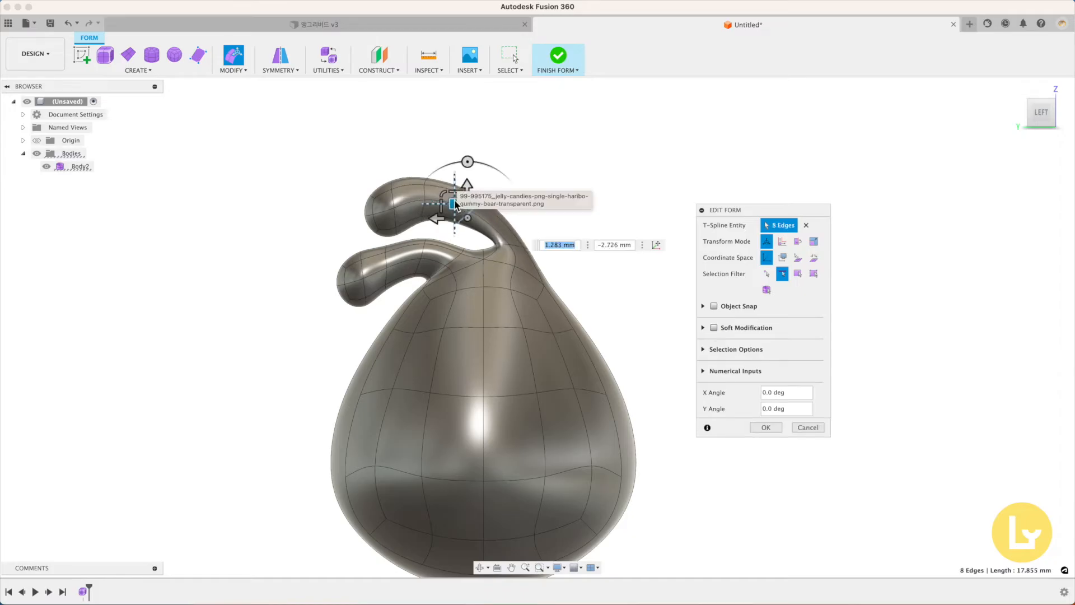
left_click_drag(456, 214, 421, 195)
double_click(425, 197)
double_click(423, 246)
left_click_drag(421, 258, 430, 253)
double_click(475, 206)
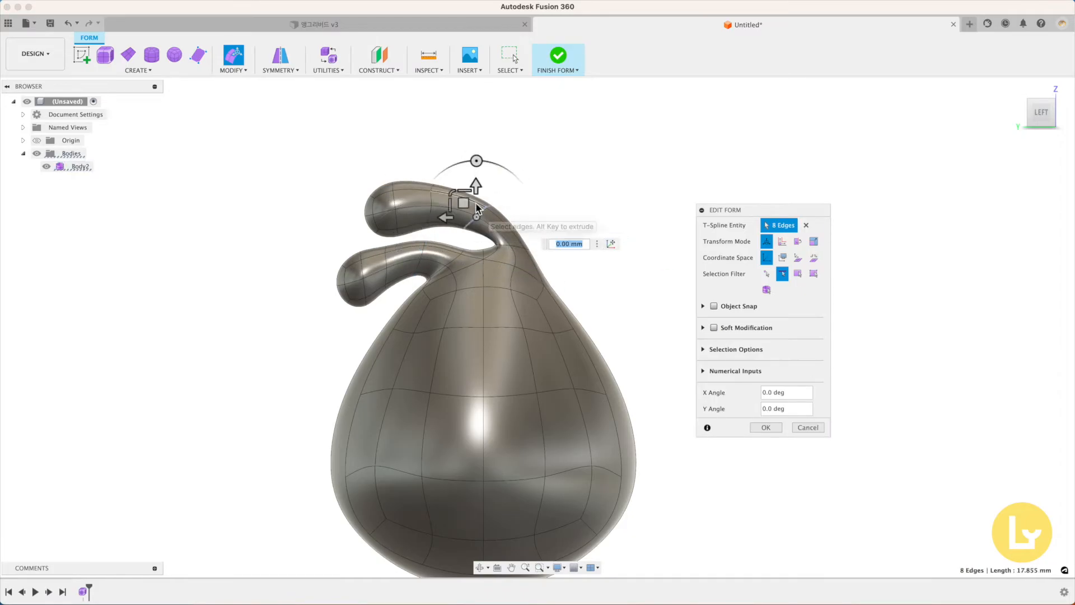
left_click_drag(462, 205, 468, 212)
Step: Refine the upper stalk by shifting its middle loop, rotating and moving the loop near its base, and finish the form edit
left_click(536, 207)
scroll(530, 216, "down", 4)
middle_click_drag(415, 267, 421, 271, "shift")
scroll(421, 274, "up", 4)
double_click(444, 197)
left_click_drag(433, 199, 435, 197)
double_click(484, 207)
left_click_drag(485, 162, 462, 168)
left_click_drag(479, 221, 473, 214)
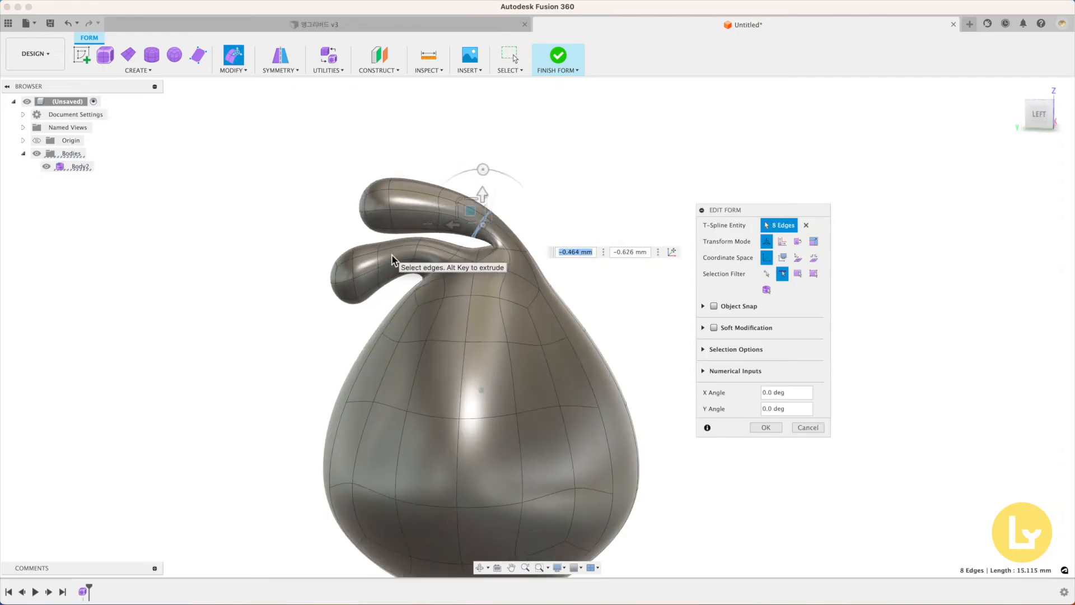
key("Return")
Step: Create a quadball about 16.7 mm in diameter beside the egg's side, with 2 span faces and no symmetry
middle_click_drag(610, 218, 629, 201, "shift")
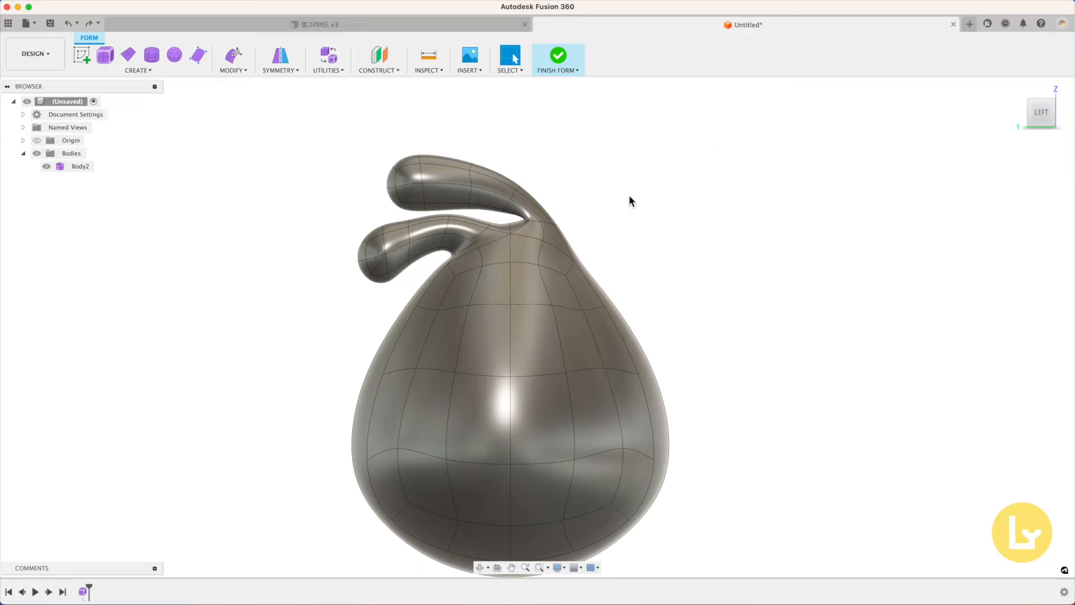
left_click(180, 55)
left_click(497, 365)
middle_click_drag(742, 422, 687, 388)
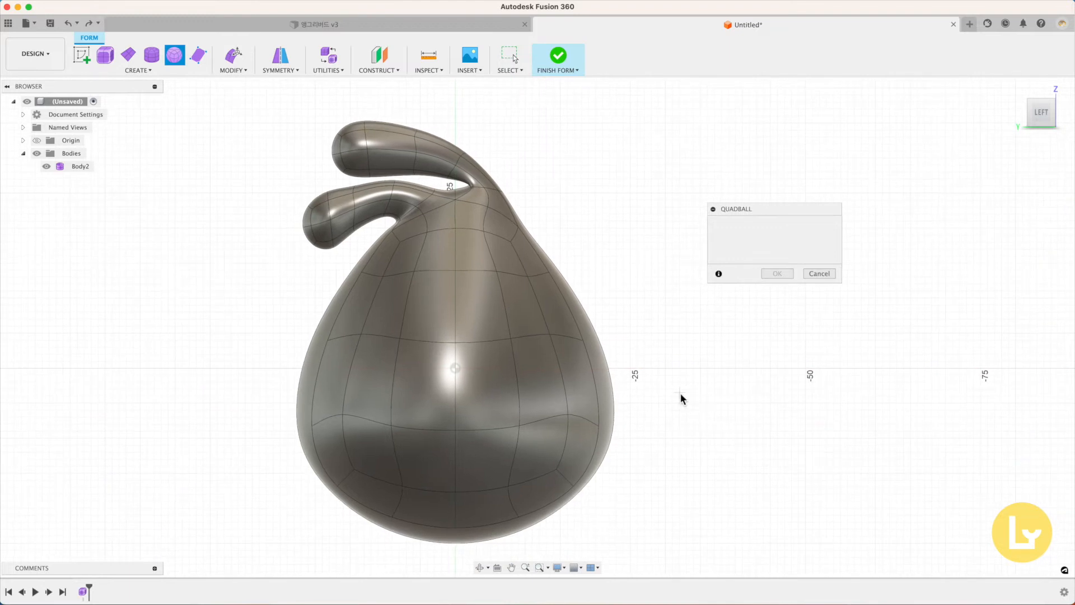
left_click(677, 398)
left_click_drag(676, 399, 640, 395)
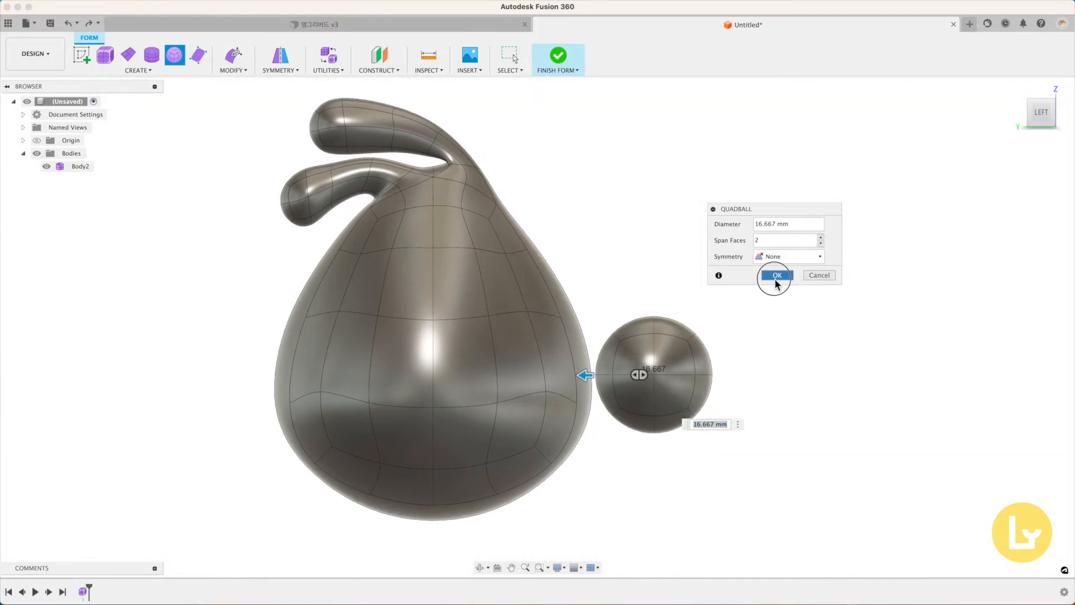
left_click(776, 276)
Step: Crease the horizontal equator edge loop of the new ball
double_click(643, 375, "shift")
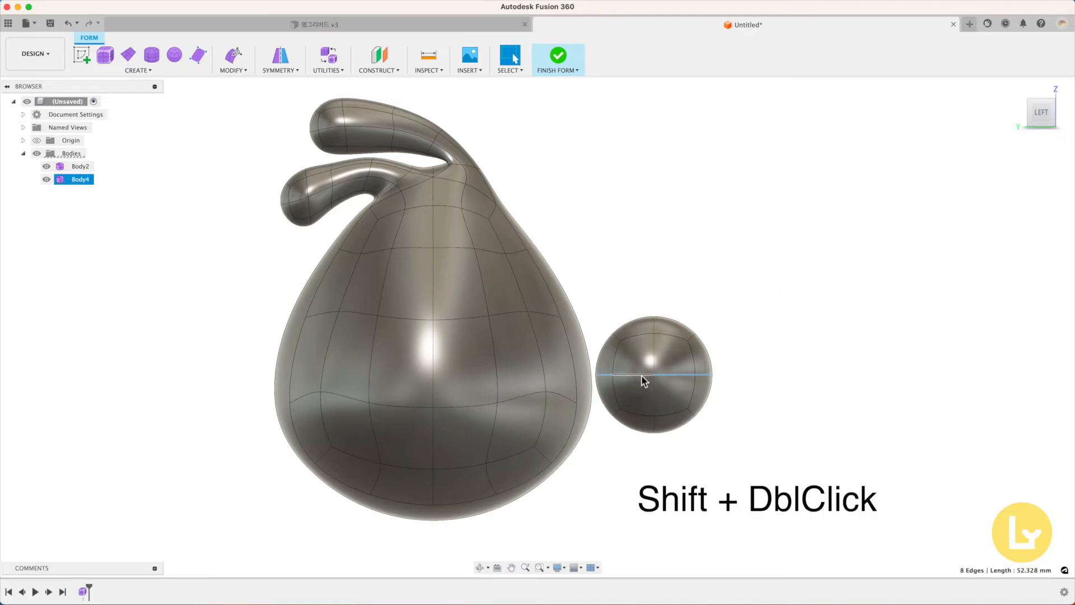
left_click(236, 72)
left_click(227, 207)
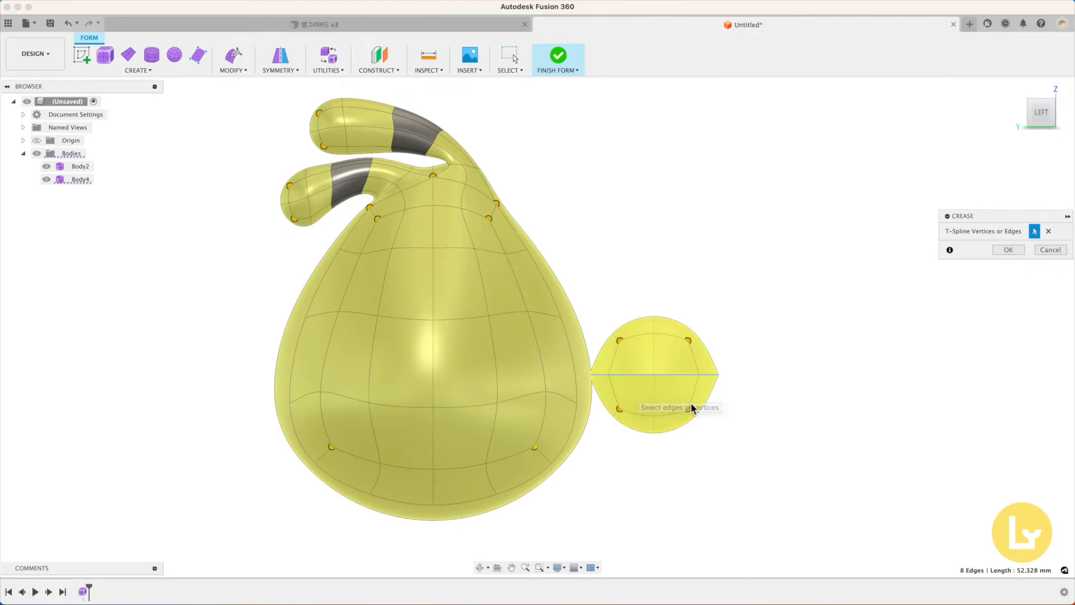
left_click(1008, 250)
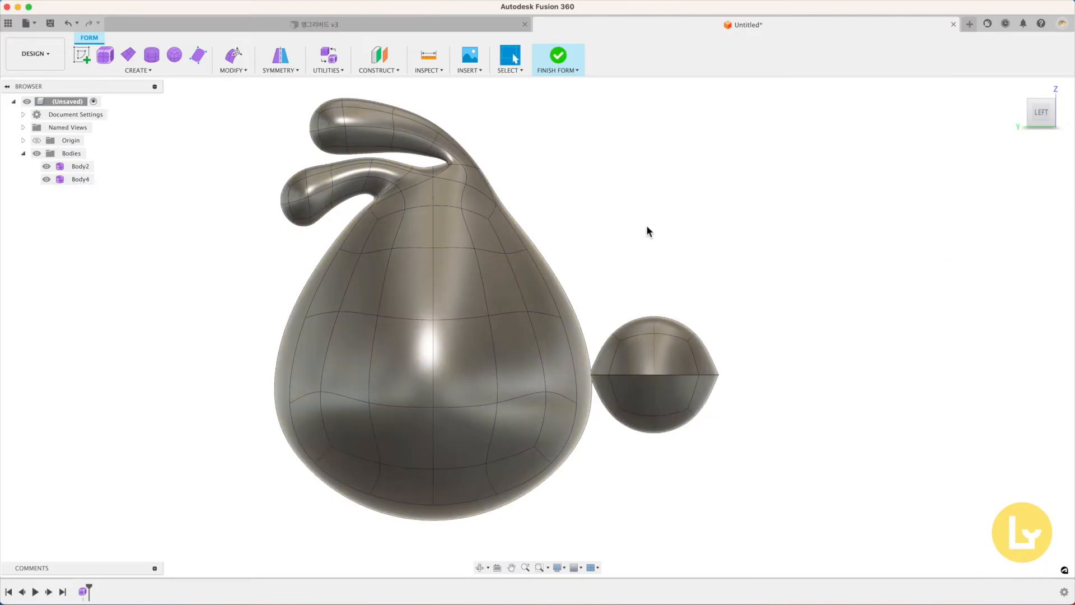
Step: Pull the ball's outermost equator edges away from the egg along Y to form a pointed beak
left_click(238, 57)
middle_click_drag(653, 265, 596, 251)
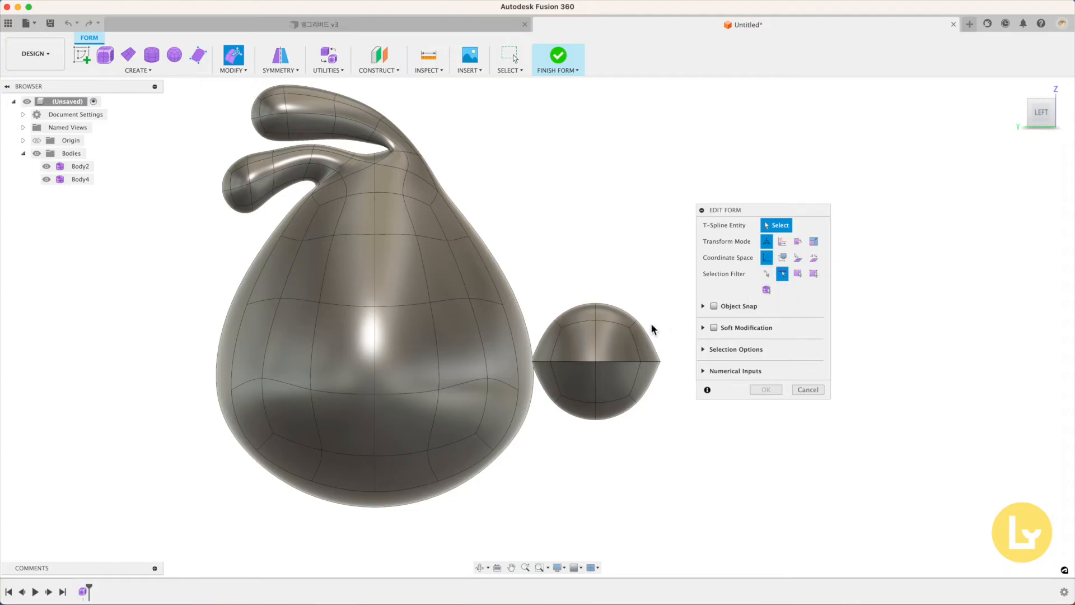
middle_click_drag(651, 322, 615, 312)
left_click_drag(578, 337, 654, 377)
middle_click_drag(654, 377, 593, 372)
left_click_drag(520, 351, 599, 353)
left_click(666, 372)
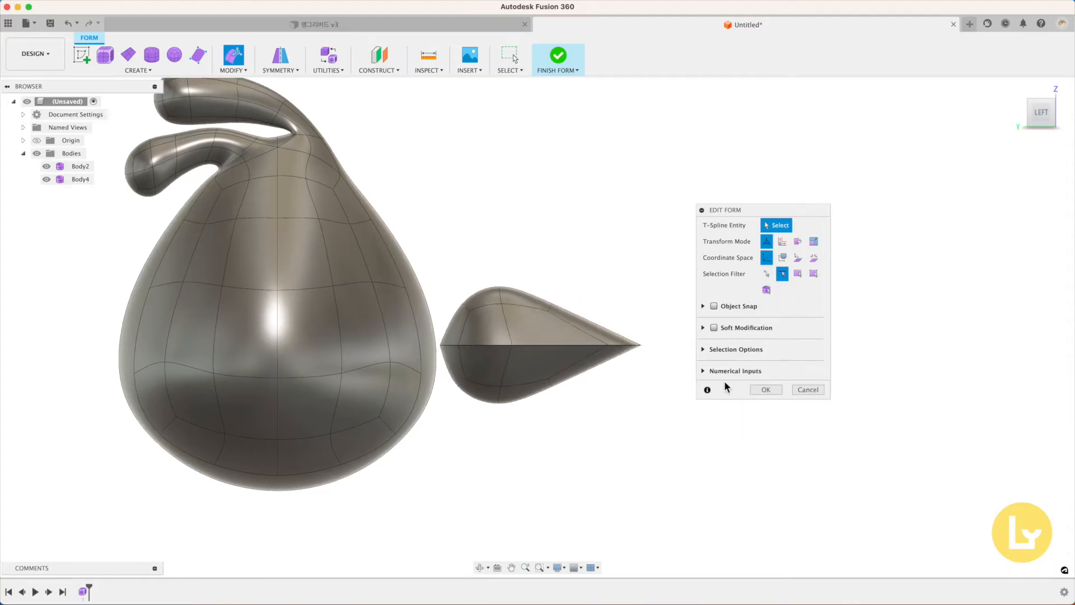
left_click(771, 391)
Step: Unweld the beak's eight creased equator edges to split it into upper and lower halves
left_click(234, 70)
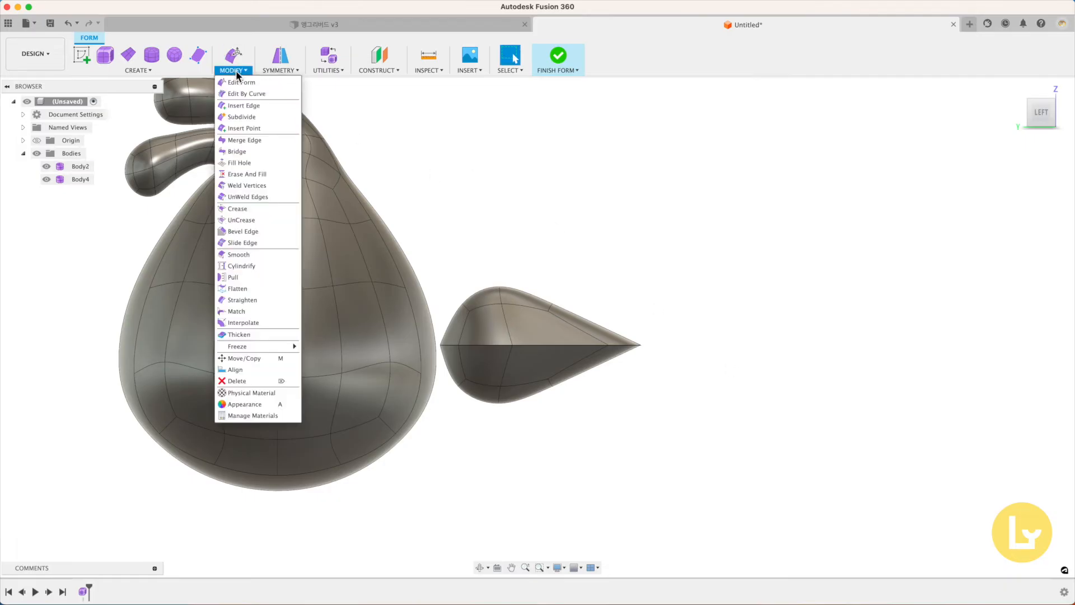
left_click(257, 198)
double_click(532, 345)
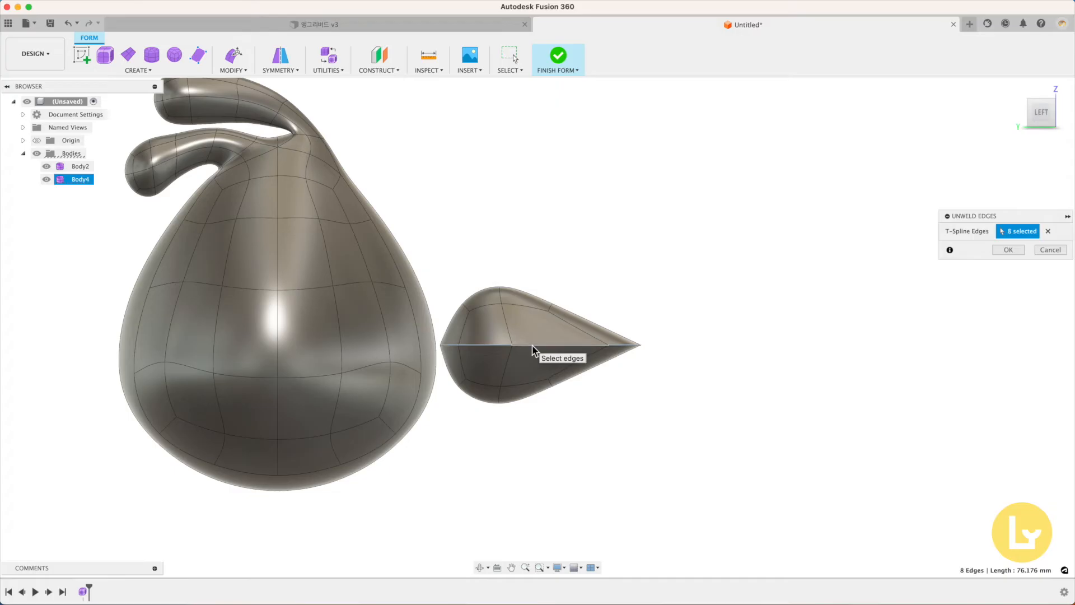
middle_click_drag(638, 310, 645, 334, "shift")
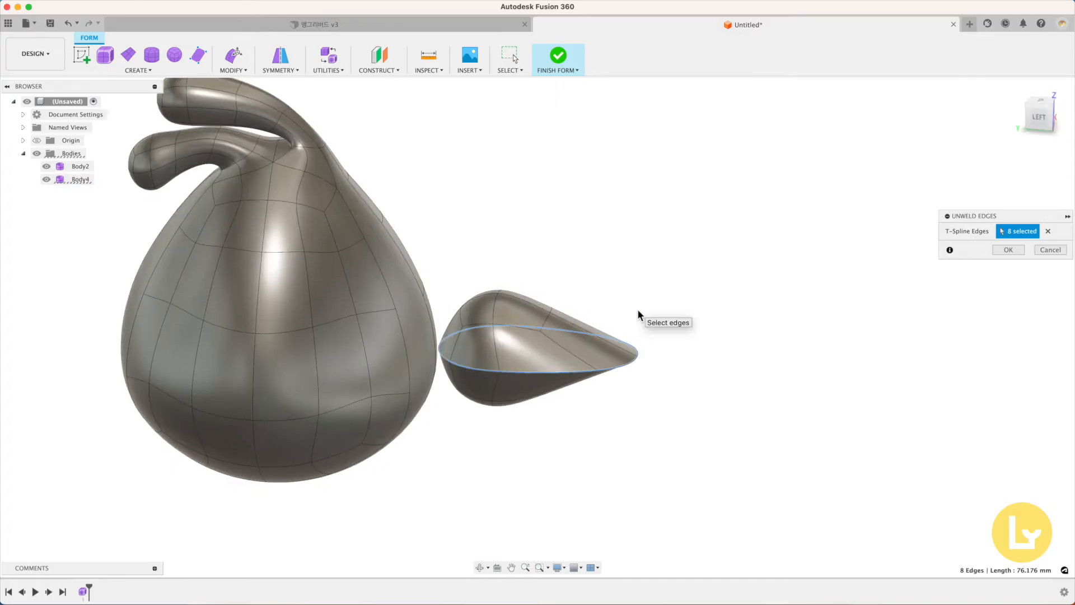
left_click_drag(959, 223, 719, 235)
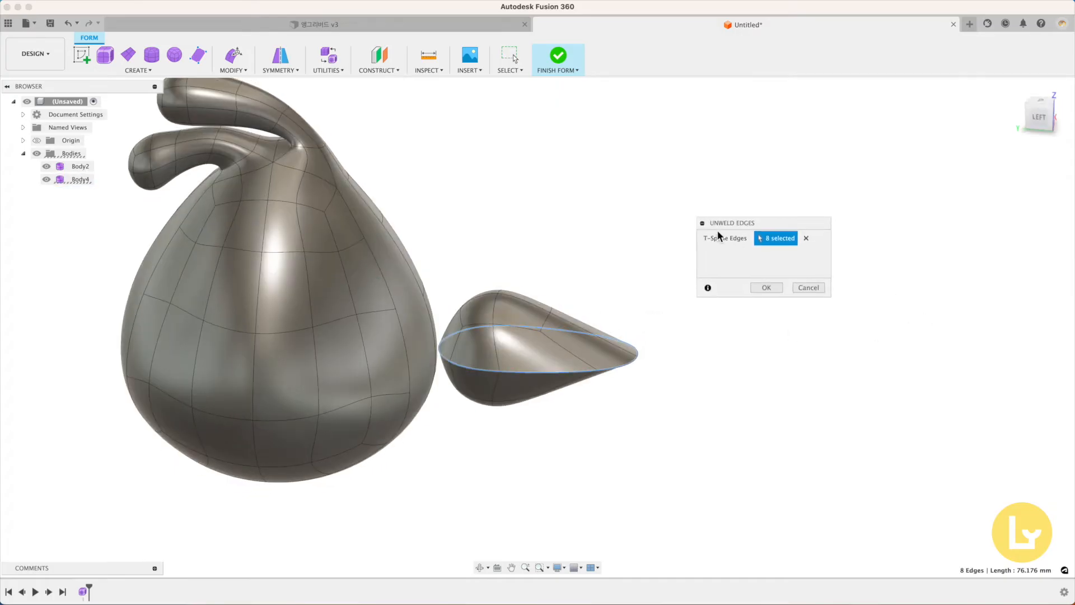
left_click(768, 287)
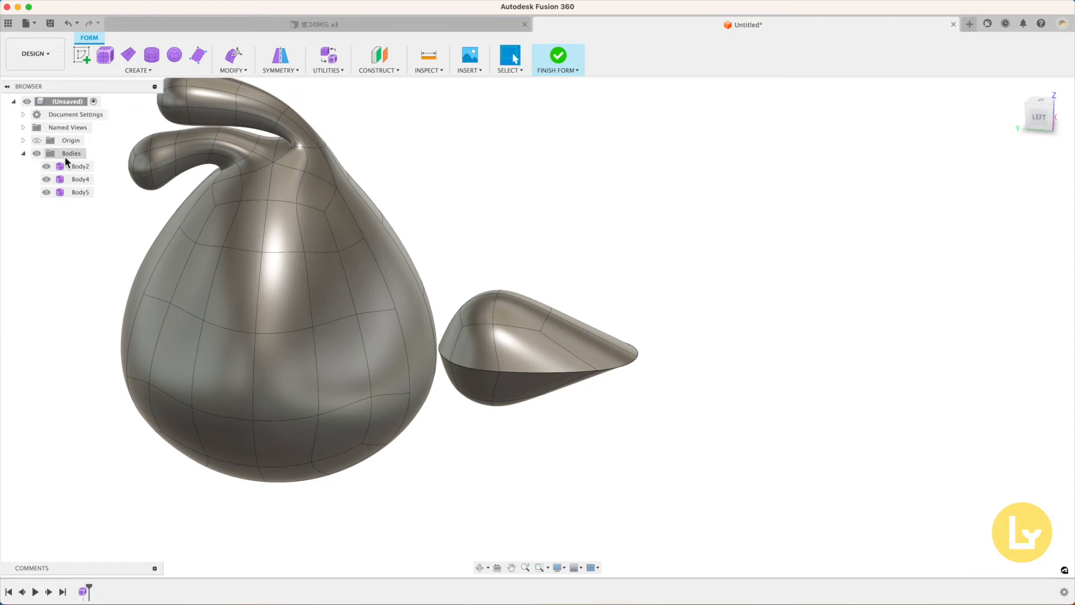
Step: Make the egg body and the beak's upper half unselectable
left_click(81, 192)
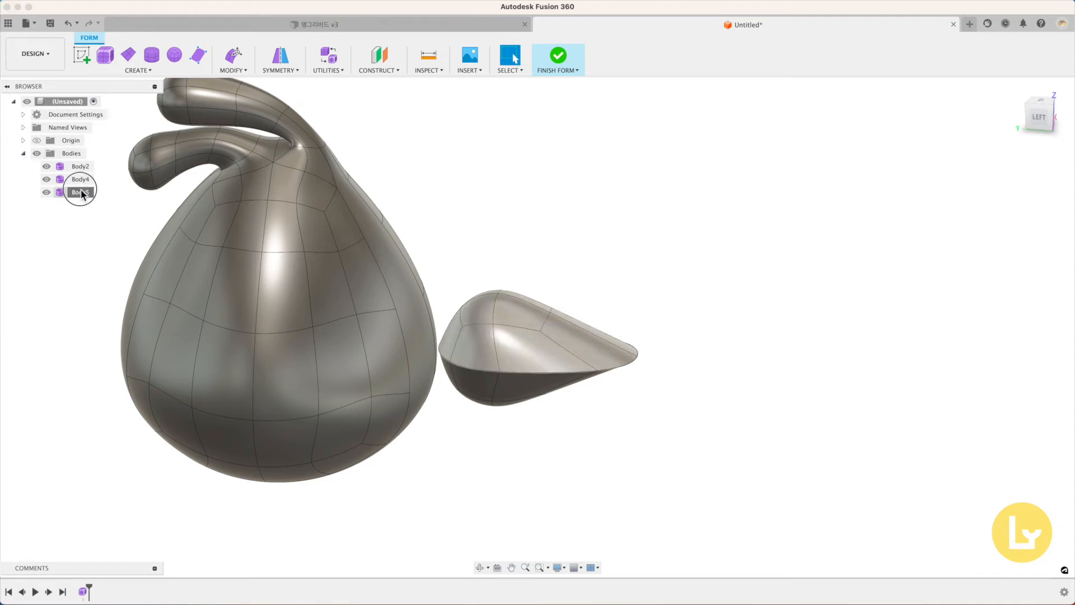
left_click(81, 180)
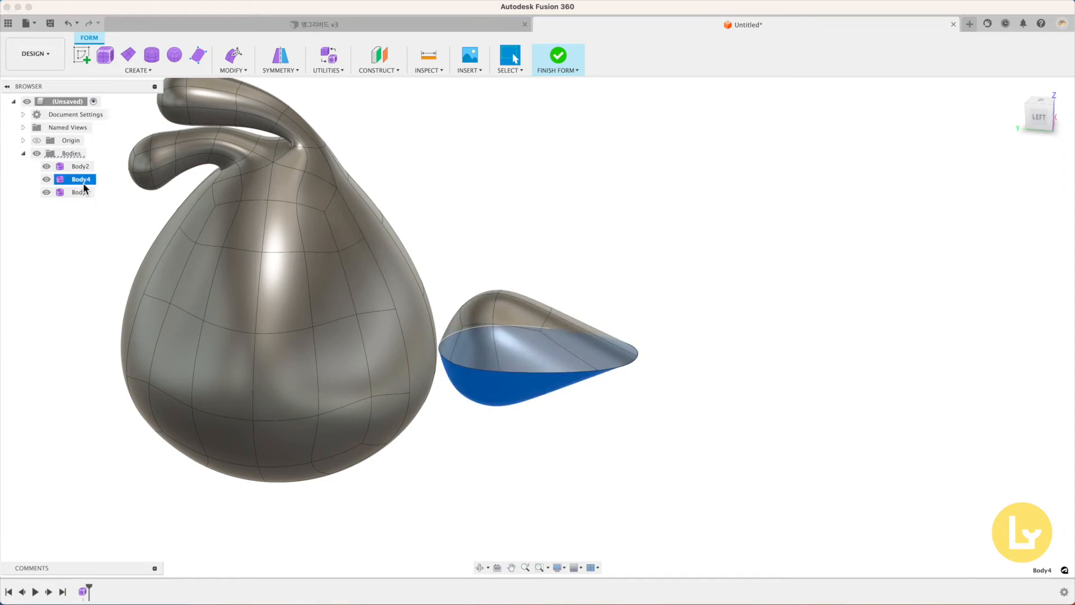
left_click(84, 187)
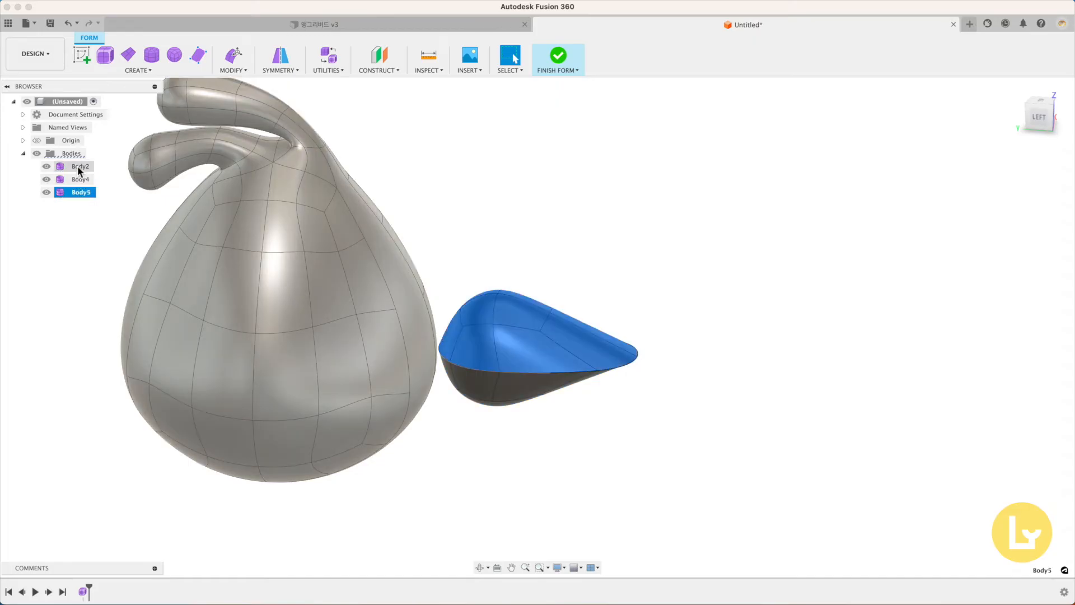
left_click(79, 165)
left_click(79, 192, "super")
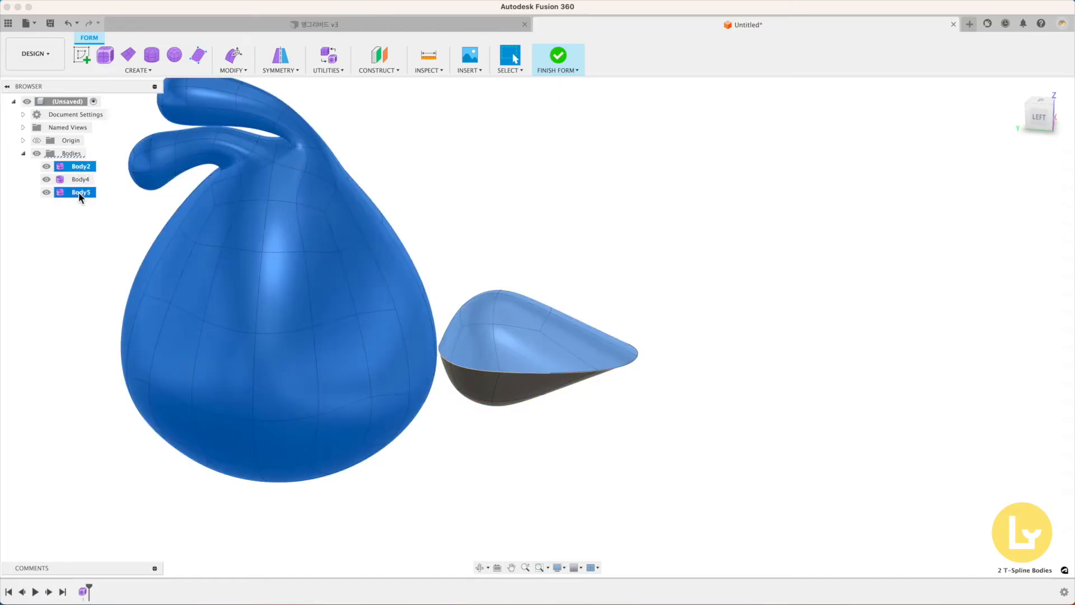
right_click(72, 192)
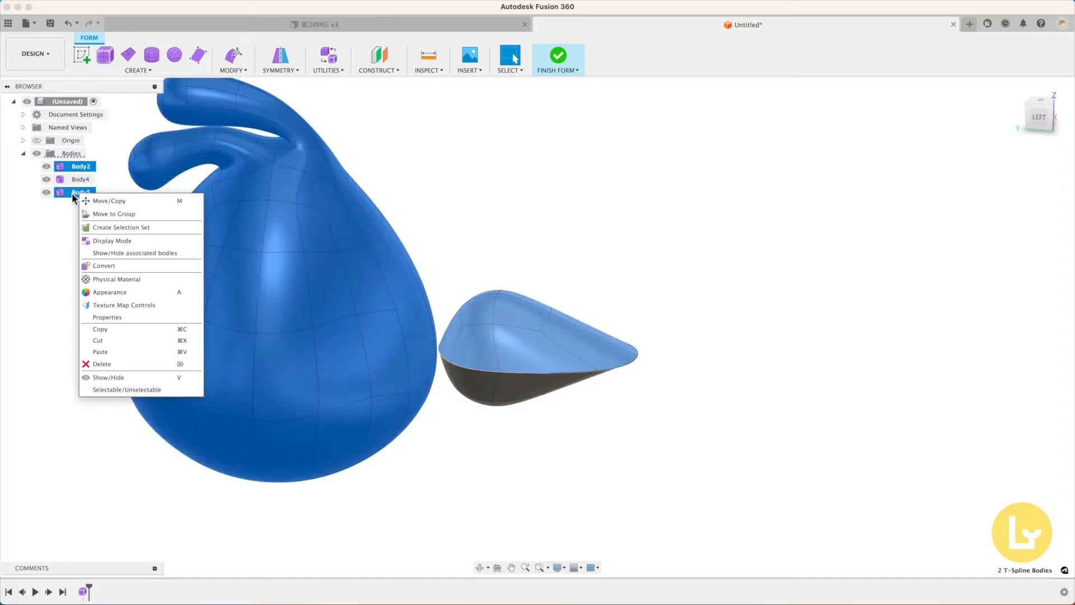
left_click(114, 389)
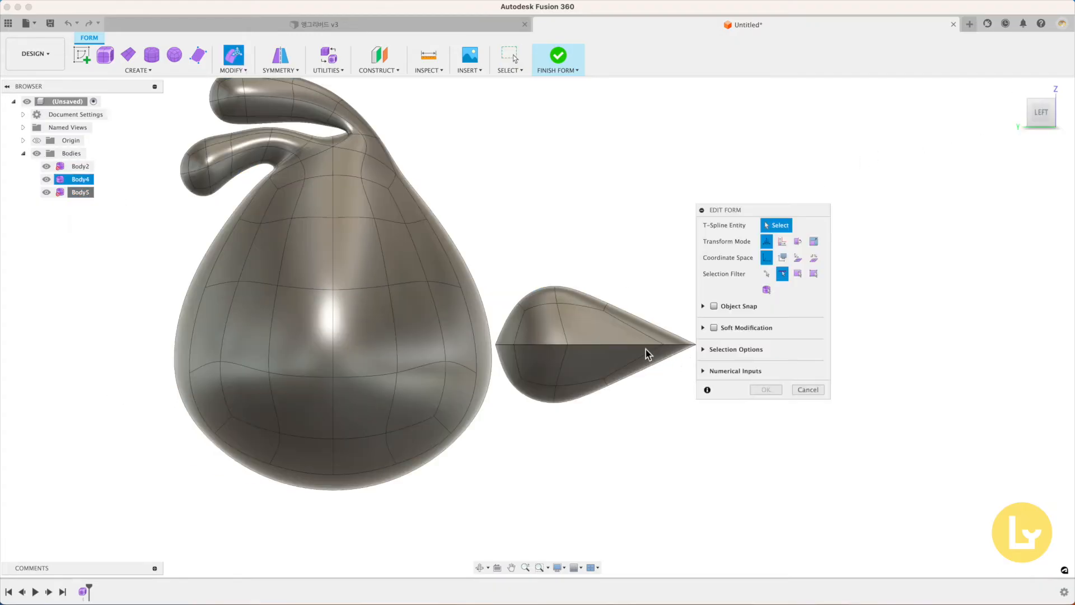
Step: Shorten the beak's lower half by pulling its tip edges back toward the egg along Y, and raise its bottom edges to make it shallower
middle_click_drag(645, 349, 611, 339)
left_click_drag(585, 318, 678, 370)
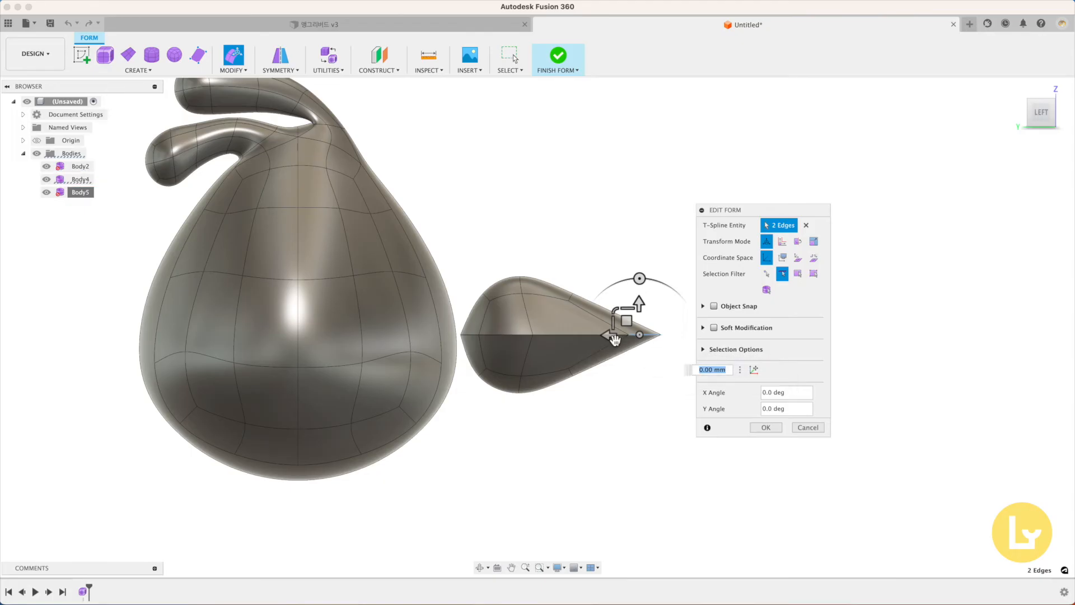
left_click_drag(611, 337, 544, 332)
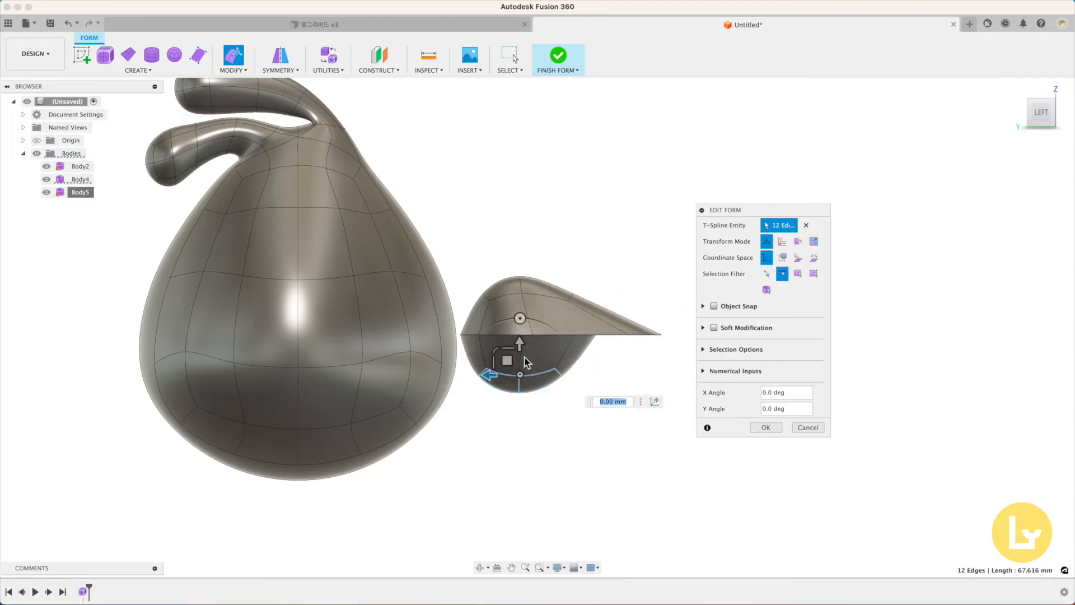
left_click_drag(520, 344, 522, 333)
Step: Make the beak's upper half selectable again
left_click(76, 192)
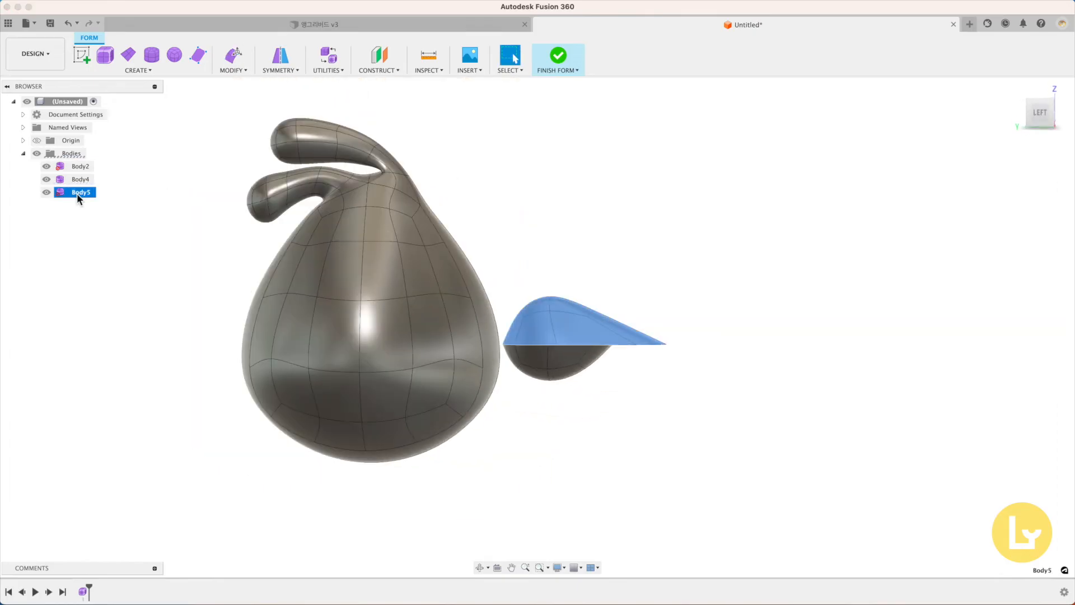
right_click(76, 193)
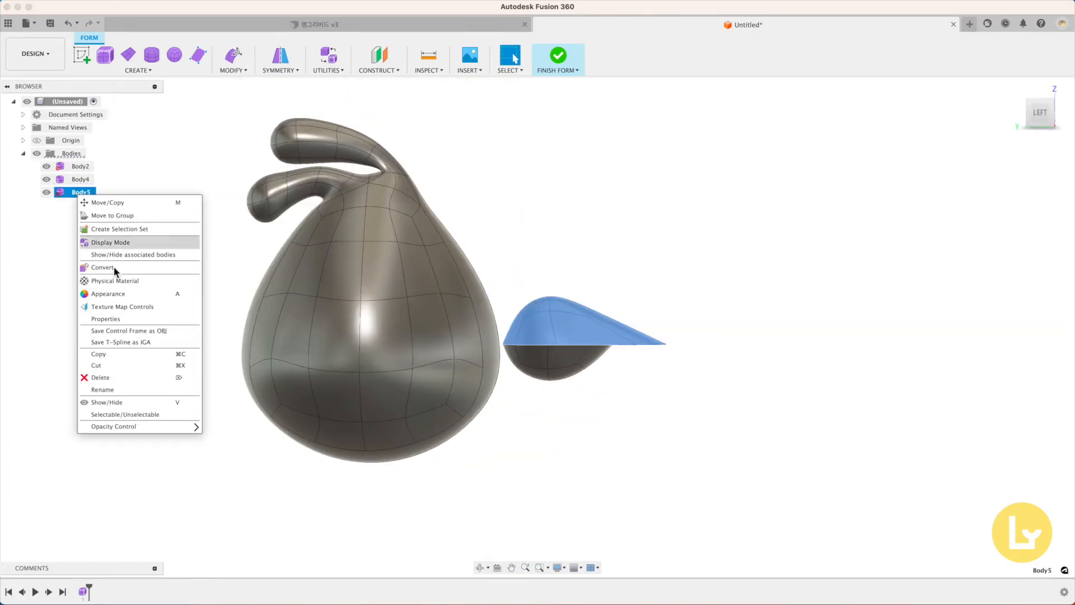
left_click(125, 415)
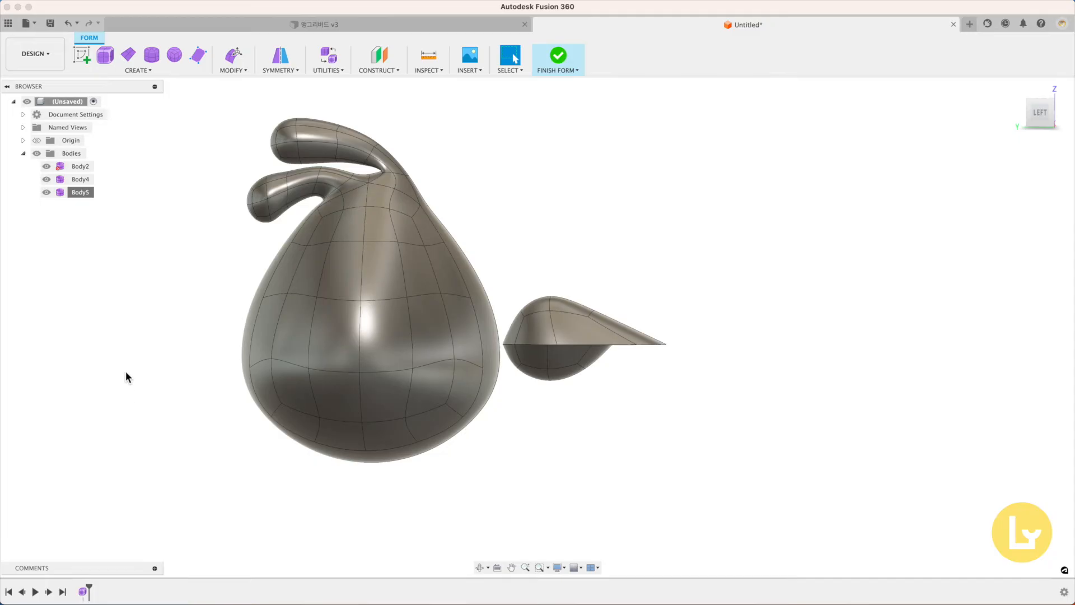
Step: Move both beak halves about 10.7 mm along Y into the egg and lower them about 2.6 mm
right_click_drag(609, 297, 616, 258)
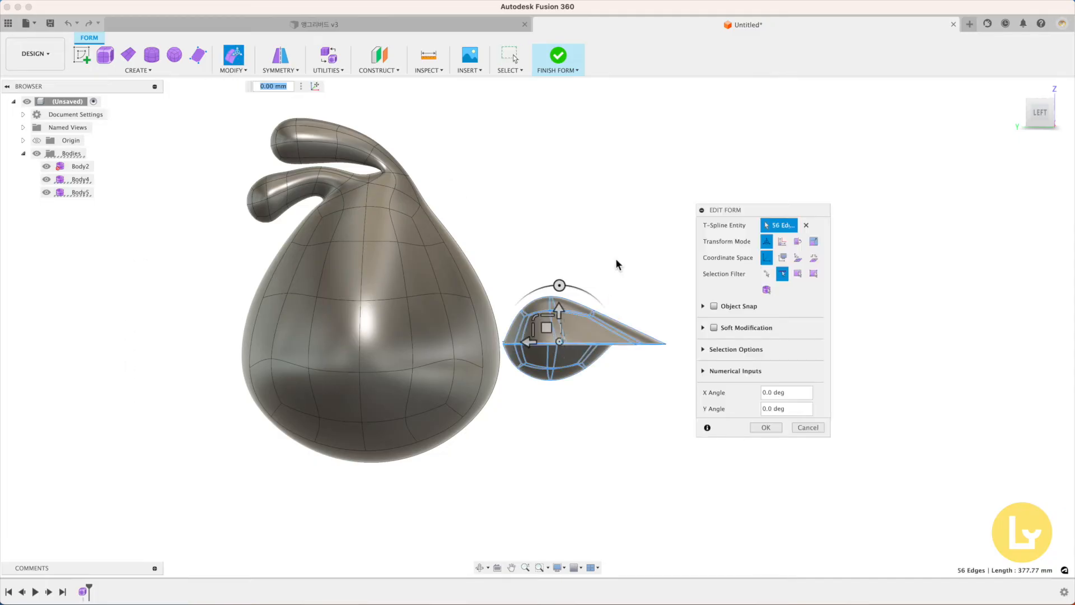
left_click(765, 289)
left_click_drag(598, 303, 471, 341)
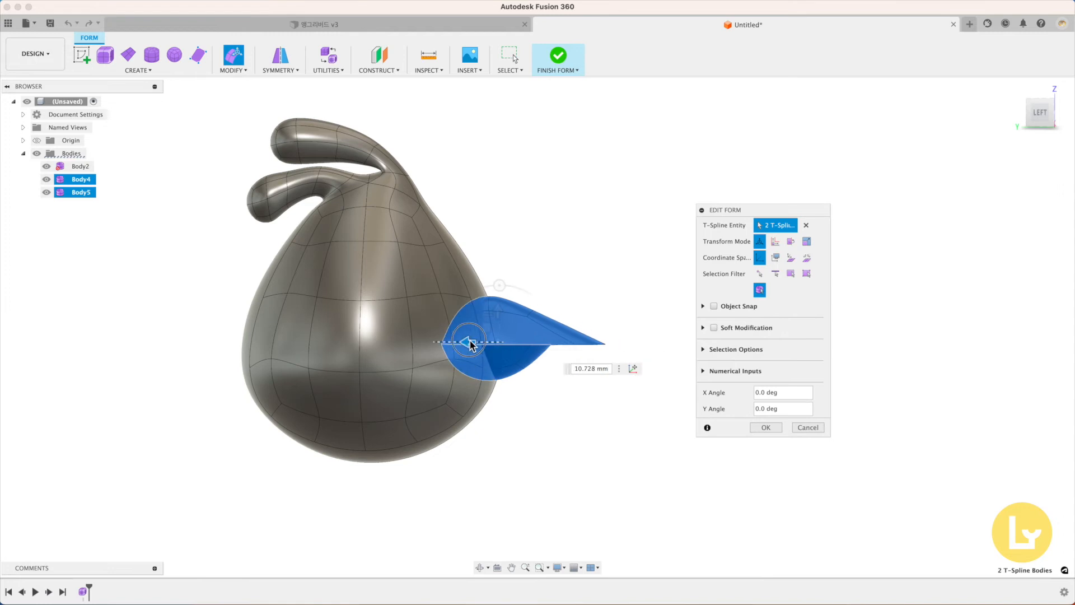
left_click(1049, 115)
left_click_drag(516, 312, 511, 328)
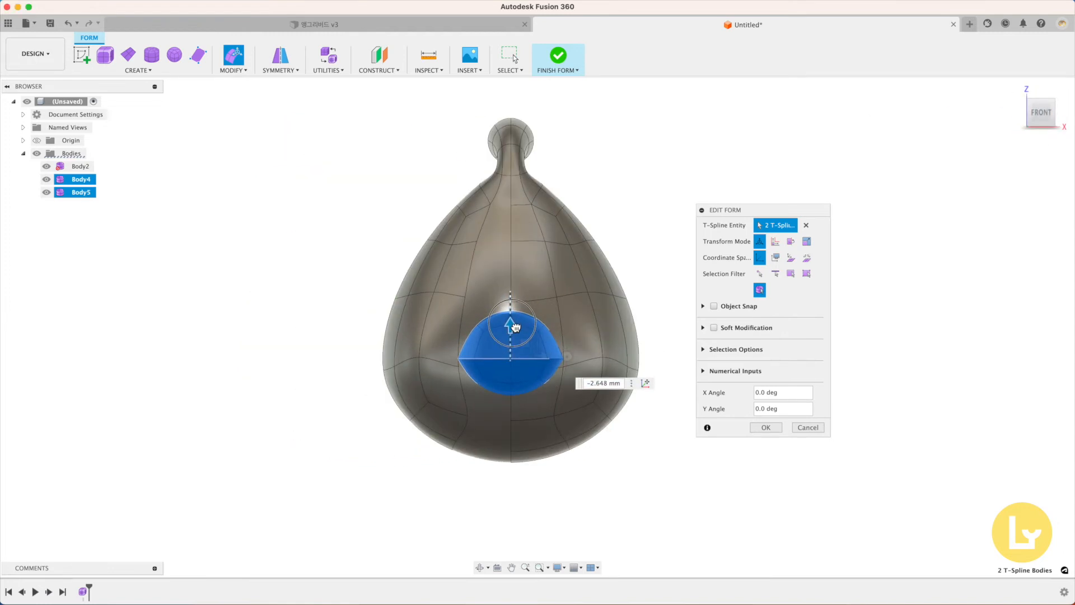
left_click(764, 427)
Step: Make the egg body selectable again and raise its bottom edges along Z to flatten the base
right_click(82, 169)
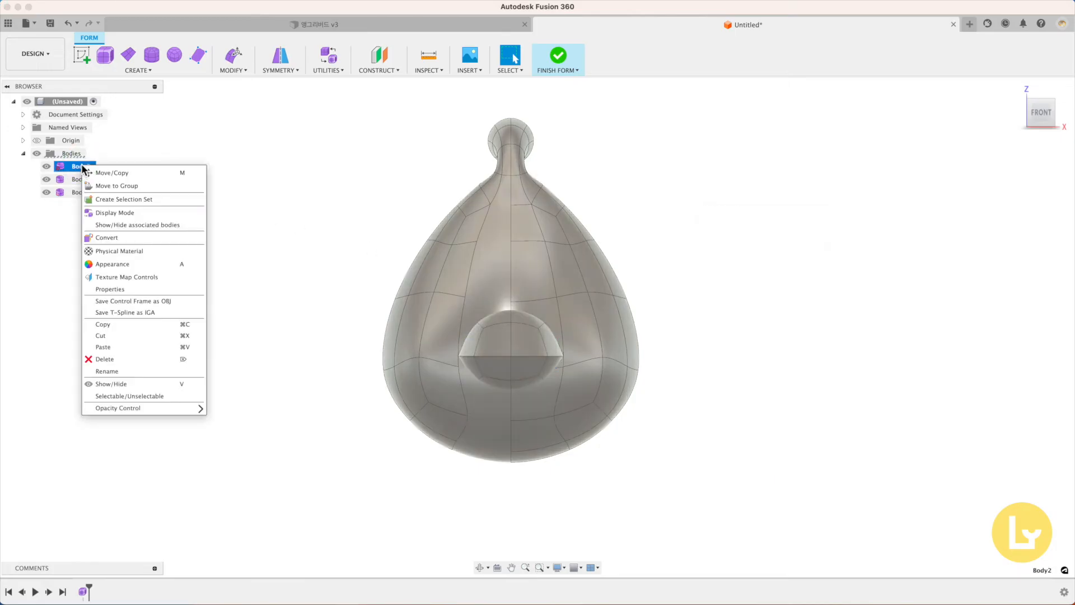
left_click(111, 398)
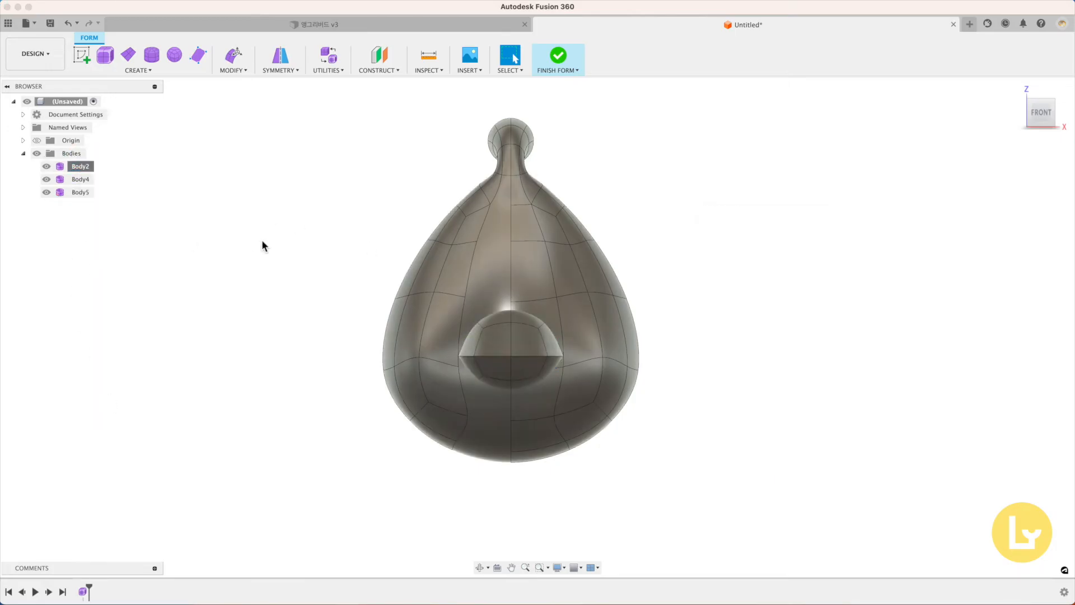
left_click(230, 56)
left_click_drag(351, 415, 611, 507)
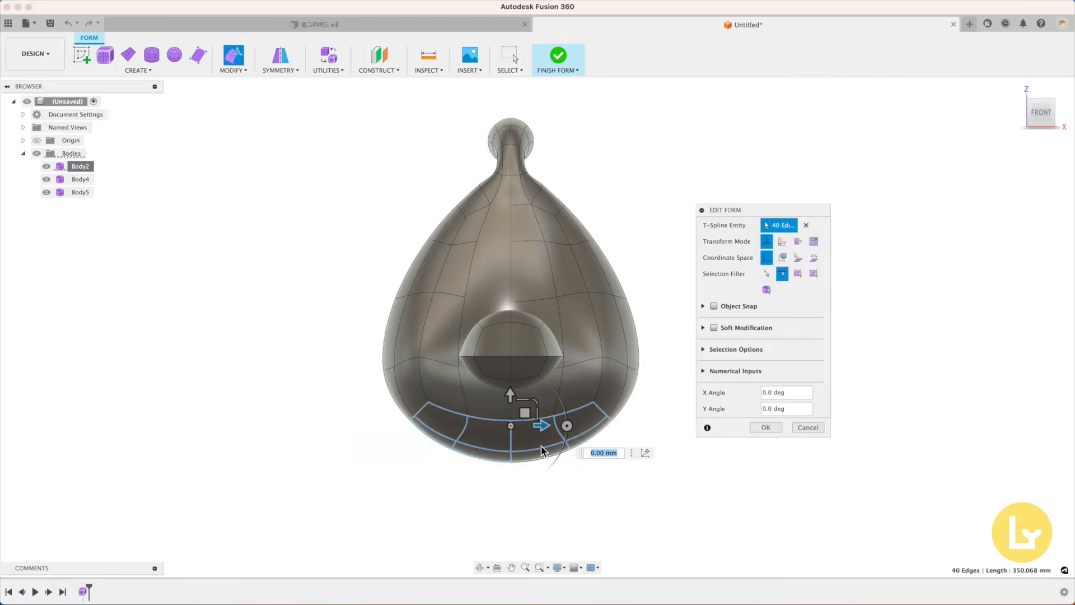
left_click_drag(513, 396, 513, 389)
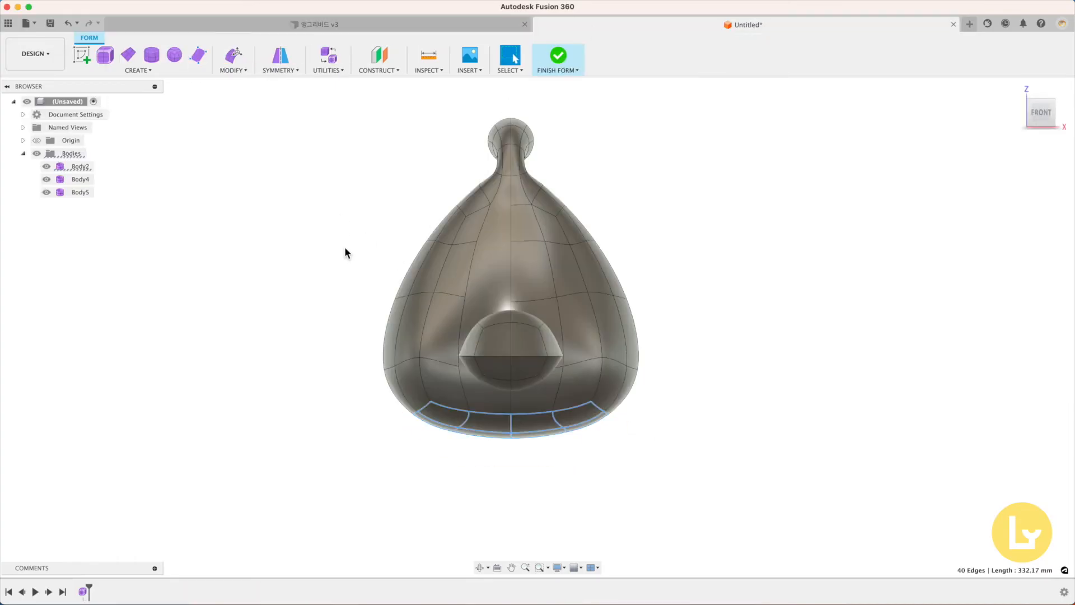
Step: Lower the edges of the egg's upper part together with the stalks slightly along Z
left_click_drag(344, 96, 668, 292)
key("e")
left_click_drag(508, 183, 508, 185)
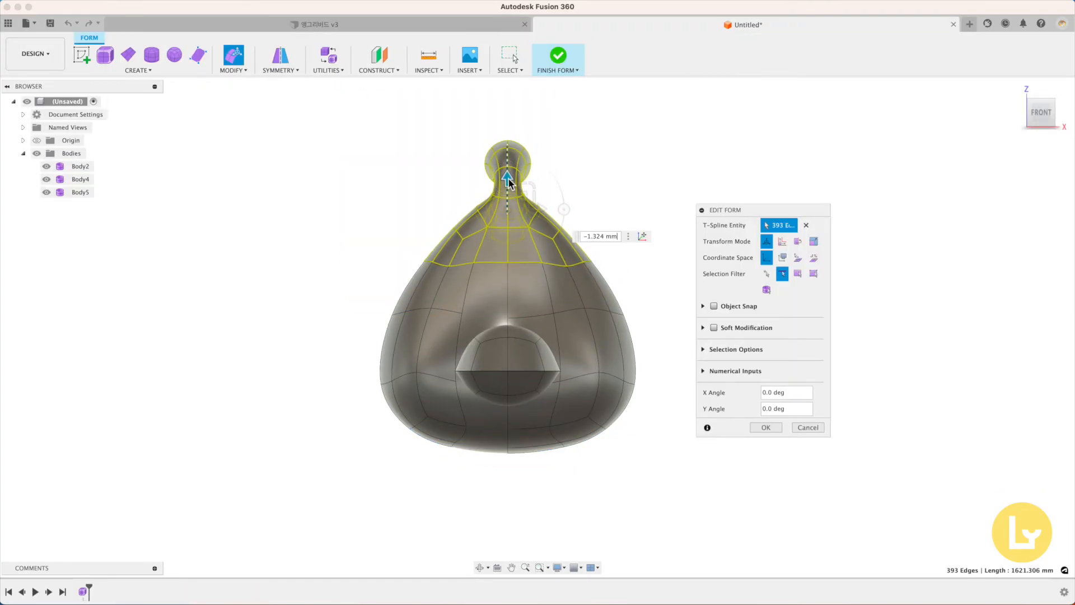
left_click(327, 184)
scroll(326, 184, "left", 10, "shift")
right_click(326, 184)
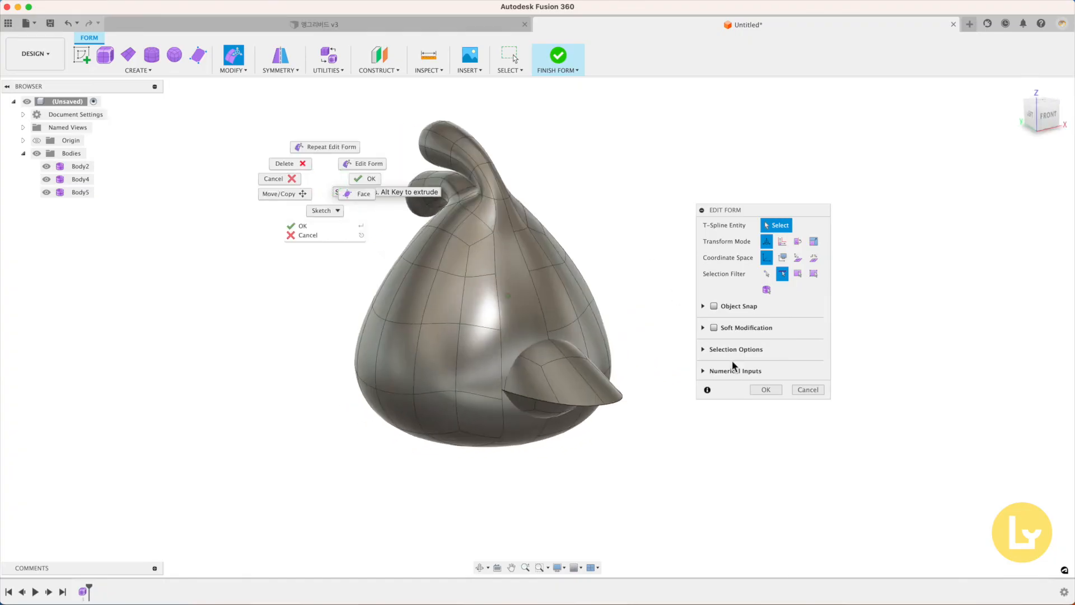
left_click(766, 389)
Step: Create an 8 mm diameter T-spline sphere with 8 longitude and 8 latitude faces inside the egg's upper half
left_click(1057, 115)
scroll(684, 107, "right", 10)
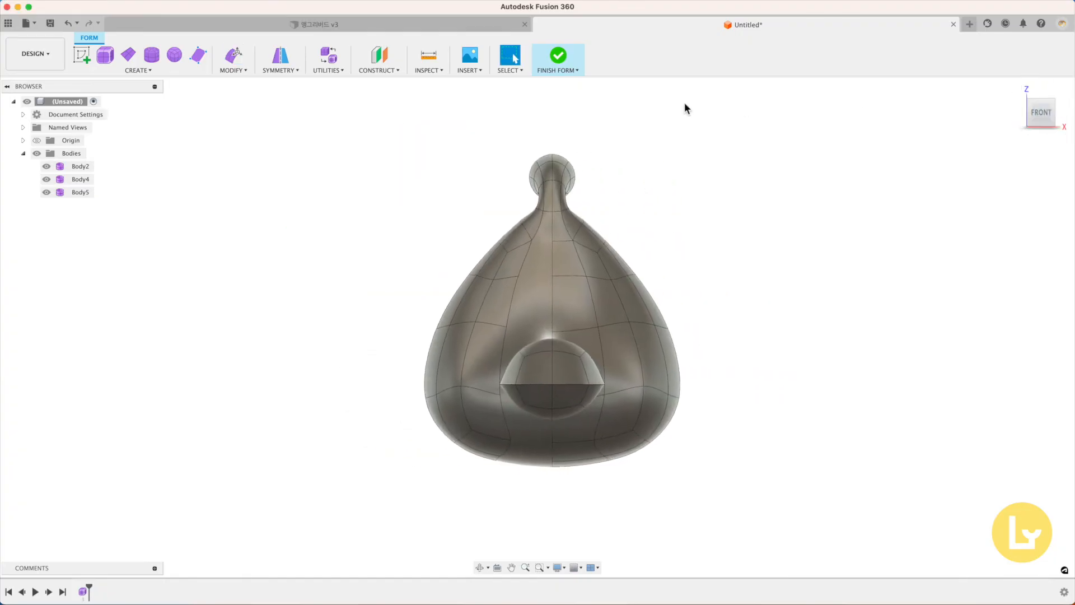
left_click(131, 70)
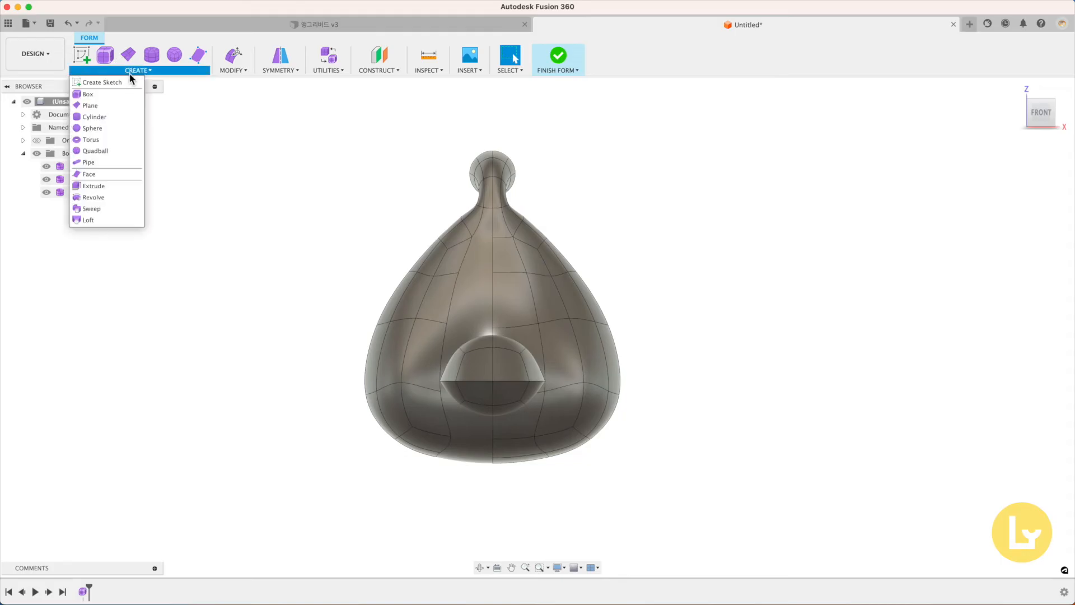
left_click(92, 128)
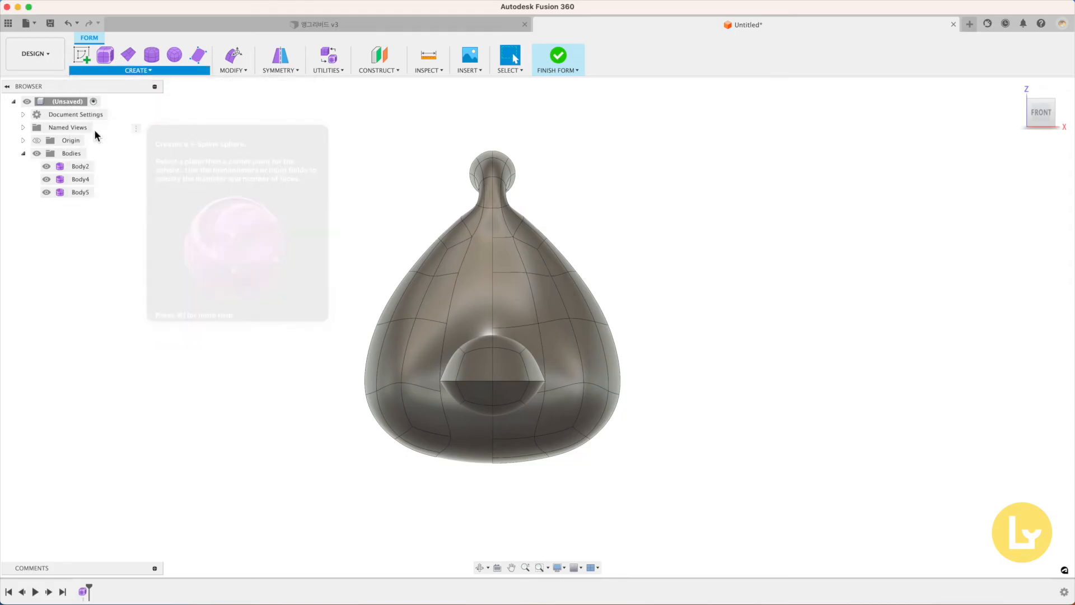
left_click(465, 298)
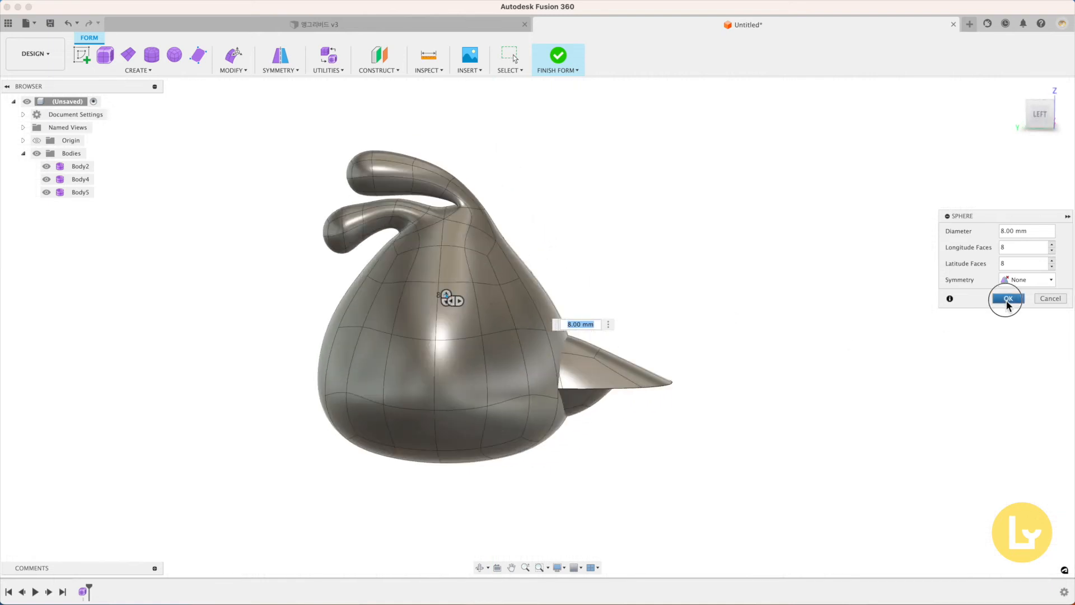
left_click(1008, 298)
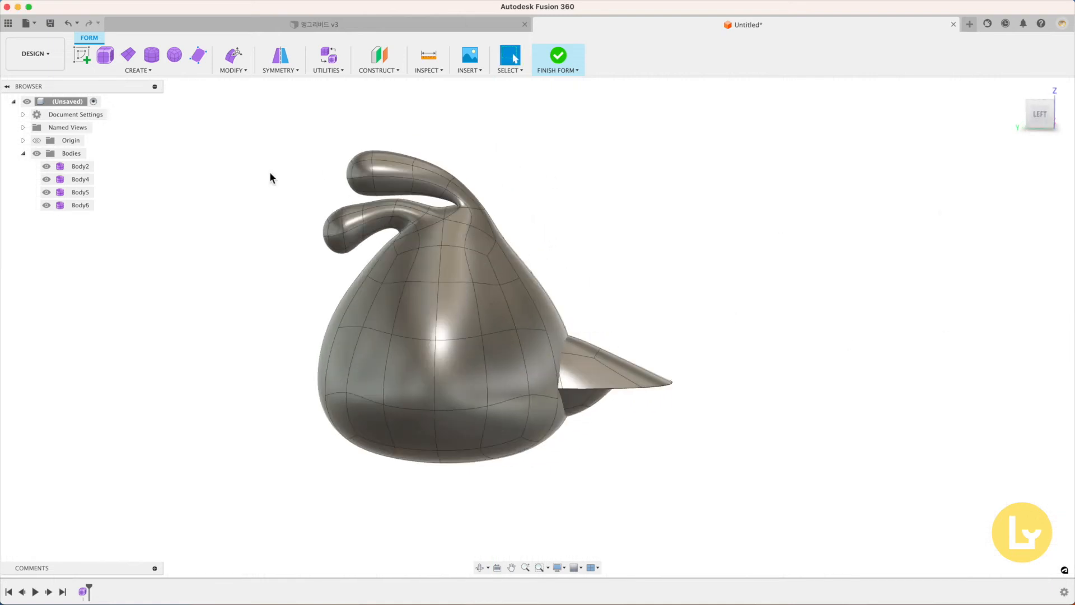
Step: Move the whole sphere along Y to the egg's front surface above the beak and rotate it about -33.8° around X
left_click(80, 205)
left_click(233, 54)
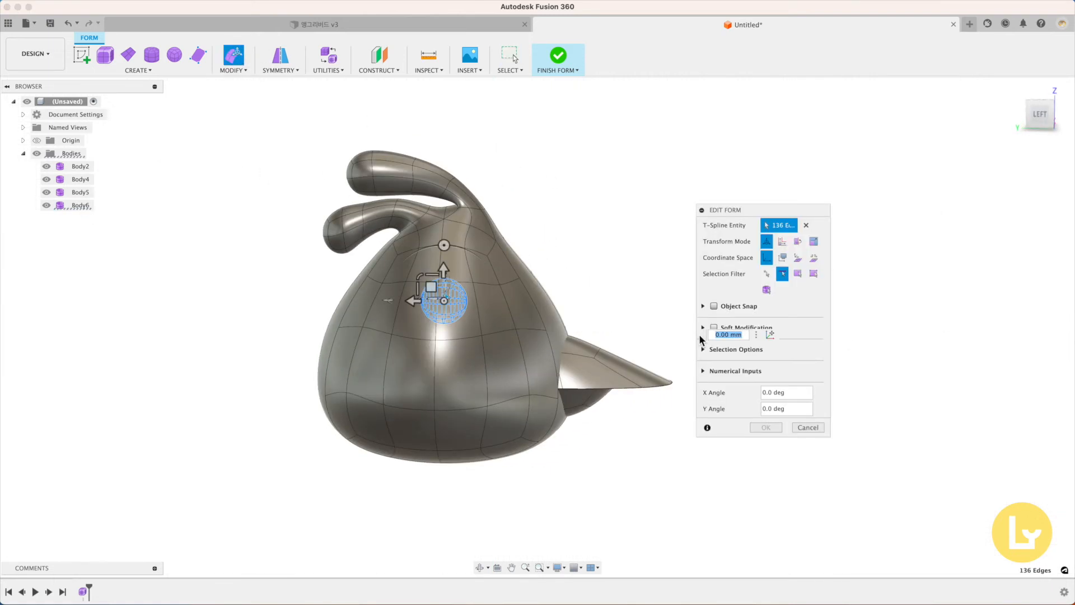
left_click(766, 289)
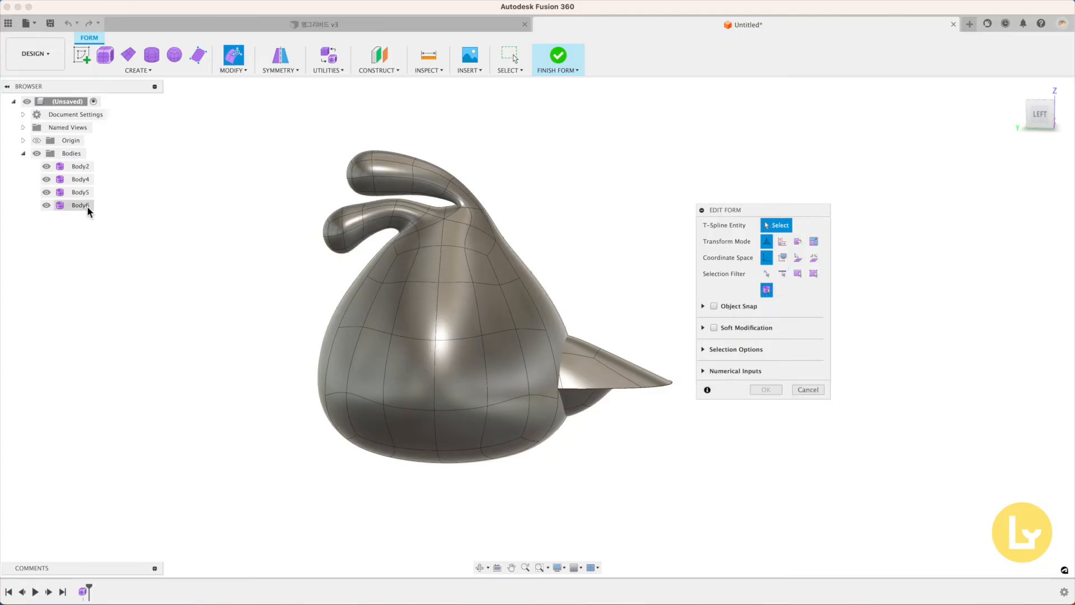
left_click(78, 207)
left_click_drag(426, 310, 510, 315)
left_click_drag(545, 246, 495, 234)
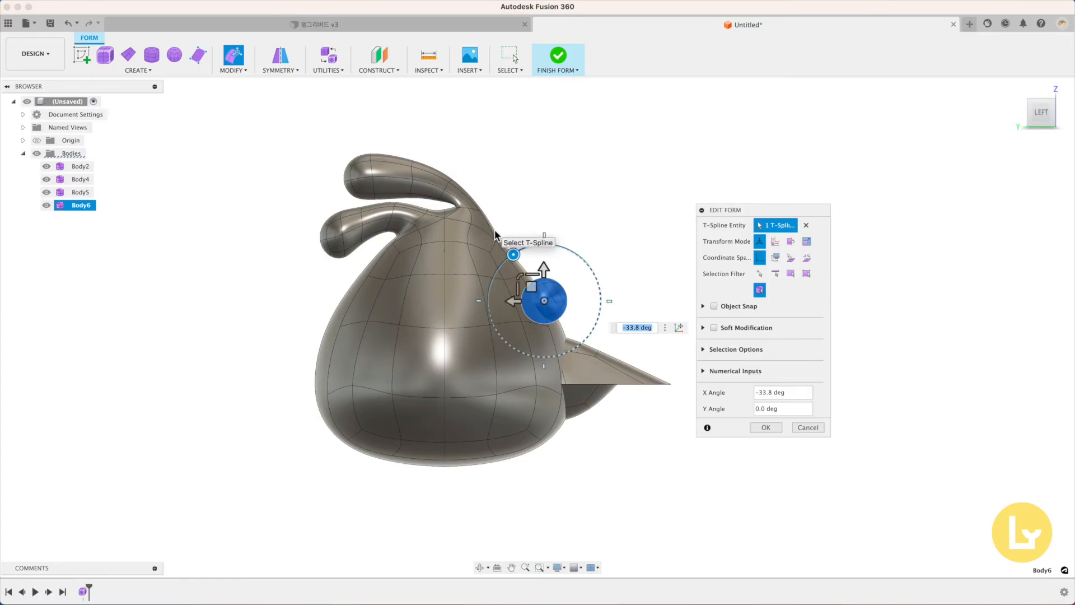
Step: Switch the transform to selection space and flatten the sphere into an eye disc following the slope of the egg
left_click(791, 258)
left_click_drag(514, 308, 523, 302)
left_click_drag(509, 256, 514, 252)
left_click_drag(1041, 111, 1063, 140)
left_click(1041, 132)
left_click(1042, 110)
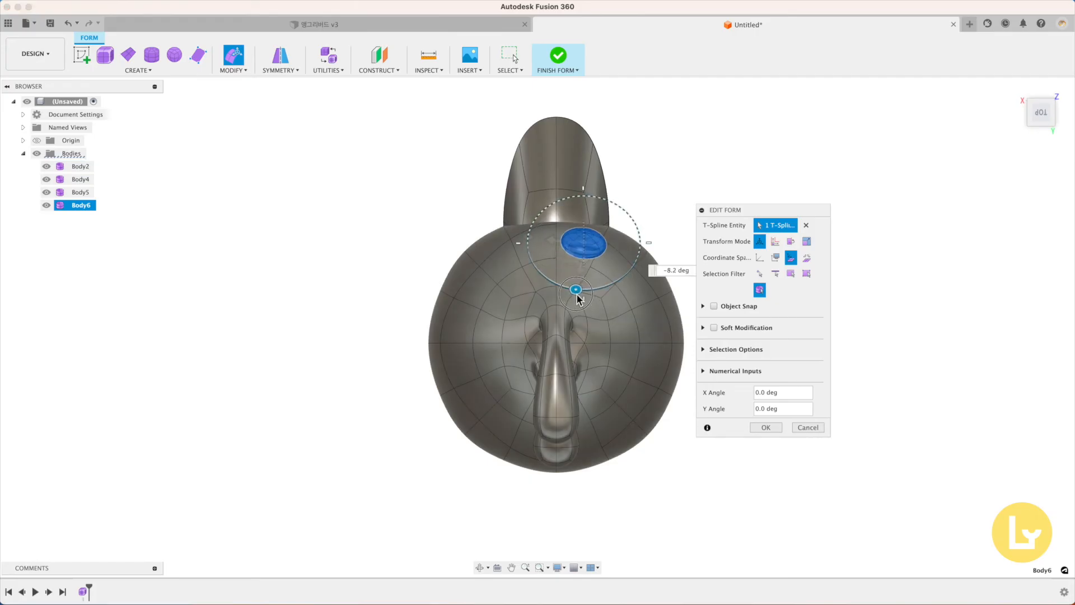
Step: Rotate the eye disc about -8.2° as seen from above and shift it to one side of the egg's centre line
left_click_drag(577, 295, 576, 293)
middle_click_drag(576, 294, 577, 293, "shift")
left_click_drag(550, 251, 547, 255)
middle_click_drag(547, 256, 547, 259, "shift")
left_click(1040, 115)
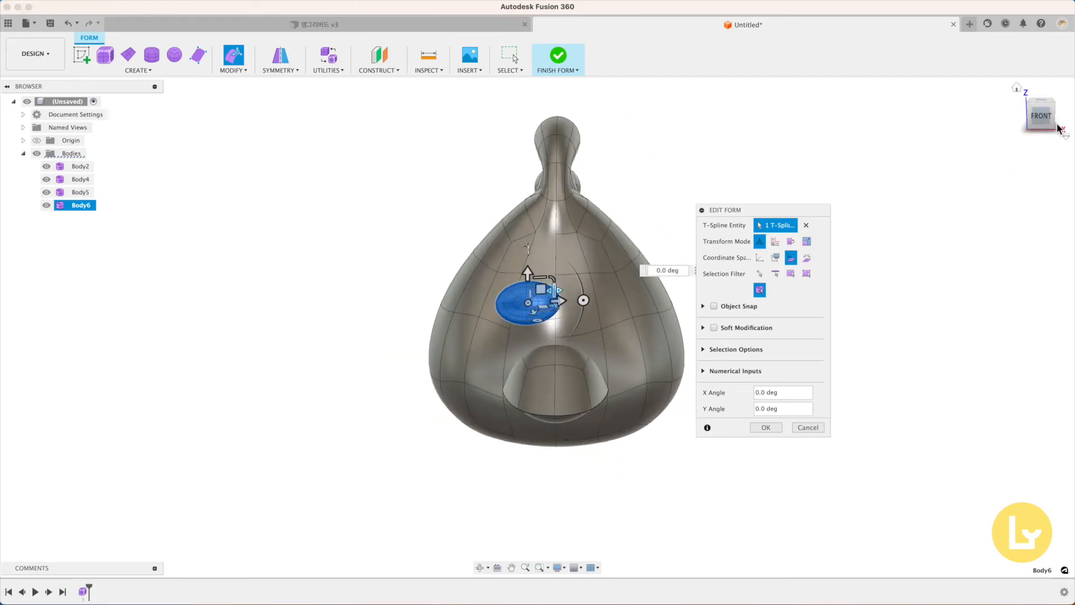
left_click_drag(583, 298, 584, 301)
middle_click_drag(584, 301, 586, 301, "shift")
left_click_drag(594, 278, 597, 299)
middle_click_drag(597, 299, 599, 294, "shift")
left_click_drag(551, 300, 550, 297)
middle_click_drag(550, 298, 624, 322, "shift")
Step: Fine-tune the eye disc's position and tilt so it sits against the egg's surface just above the beak
right_click(559, 352)
left_click(555, 344)
left_click_drag(581, 306, 580, 303)
middle_click_drag(581, 303, 540, 305, "shift")
left_click_drag(539, 297, 539, 294)
middle_click_drag(539, 294, 576, 297, "shift")
left_click_drag(576, 299, 578, 309)
middle_click_drag(579, 308, 542, 311, "shift")
left_click_drag(565, 337, 563, 338)
left_click(808, 428)
Step: Mirror-duplicate the eye disc across the egg's vertical centre plane with Weld turned off
left_click(1041, 113)
left_click(277, 73)
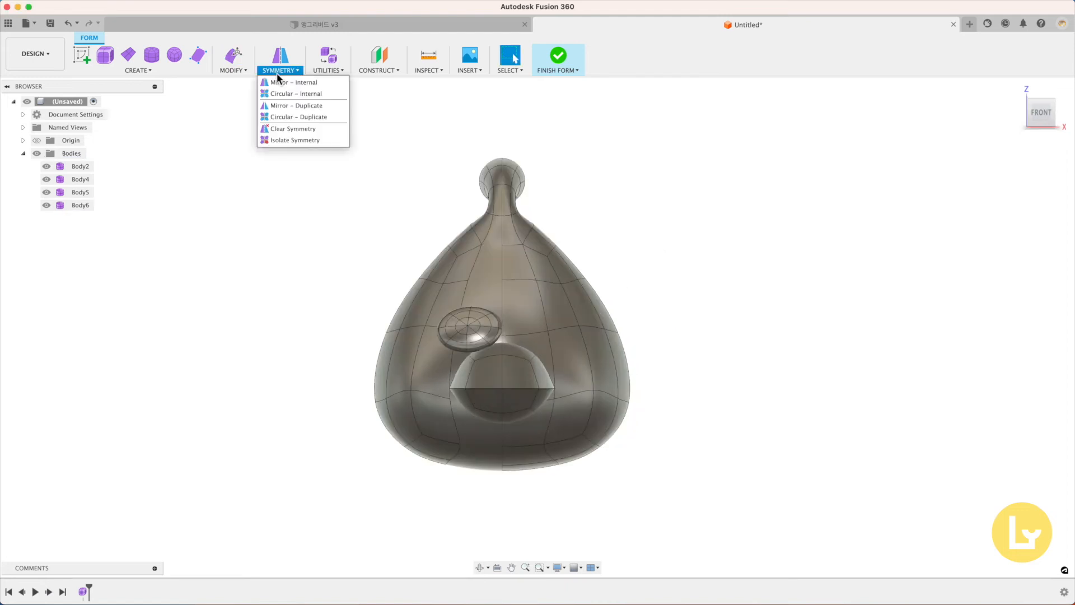
left_click(280, 105)
left_click(489, 334)
left_click(505, 308)
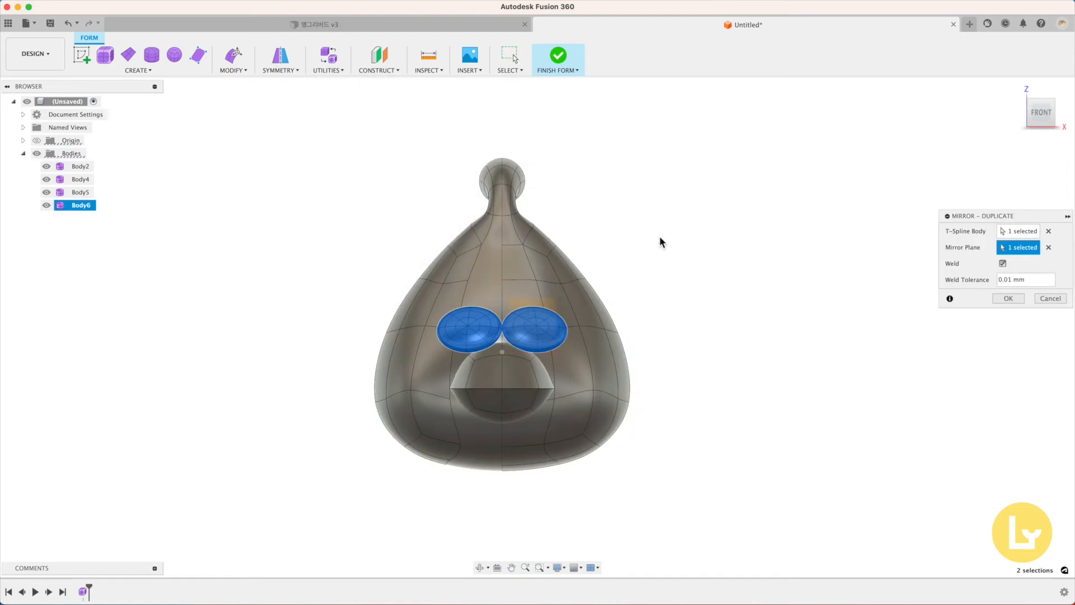
left_click_drag(963, 219, 735, 224)
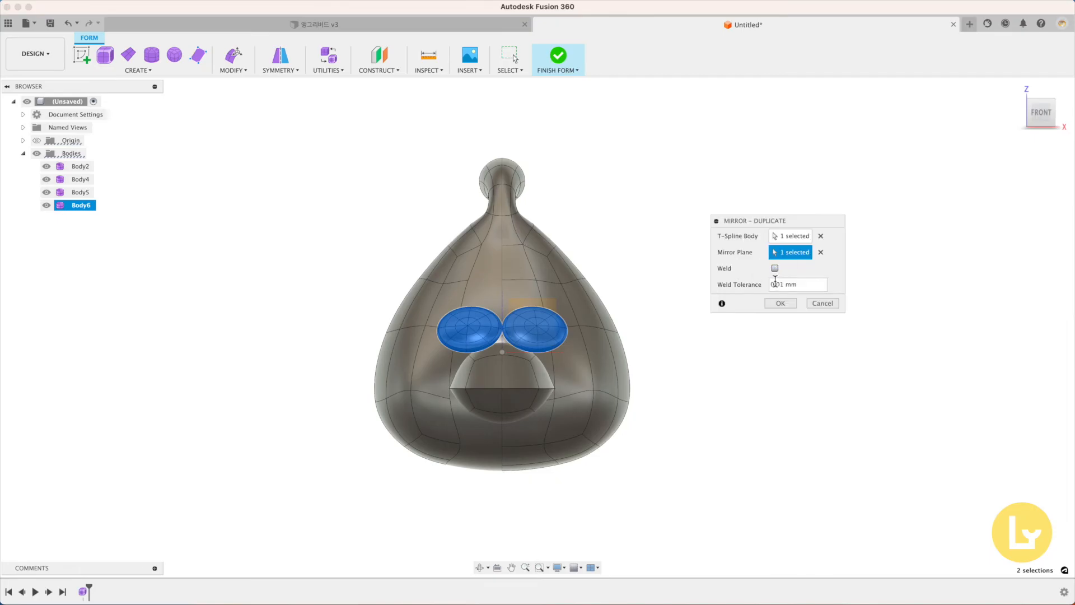
left_click(780, 304)
Step: Create a single-face T-spline plane about 18.2 mm by 3.8 mm from a centre rectangle on the front plane, beside the egg's upper part
middle_click_drag(168, 214, 265, 220, "shift")
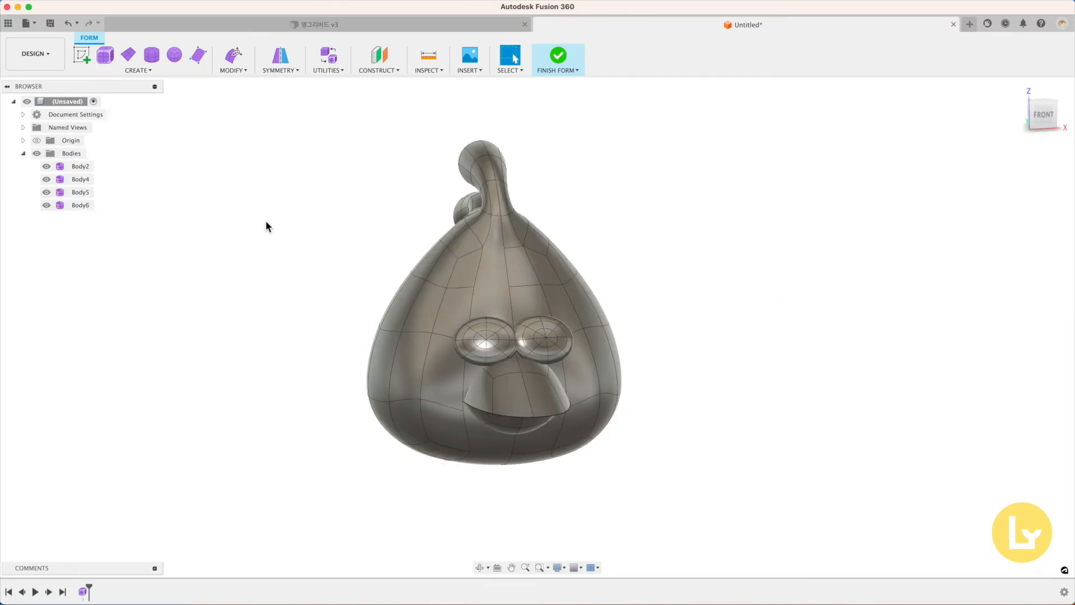
left_click(129, 55)
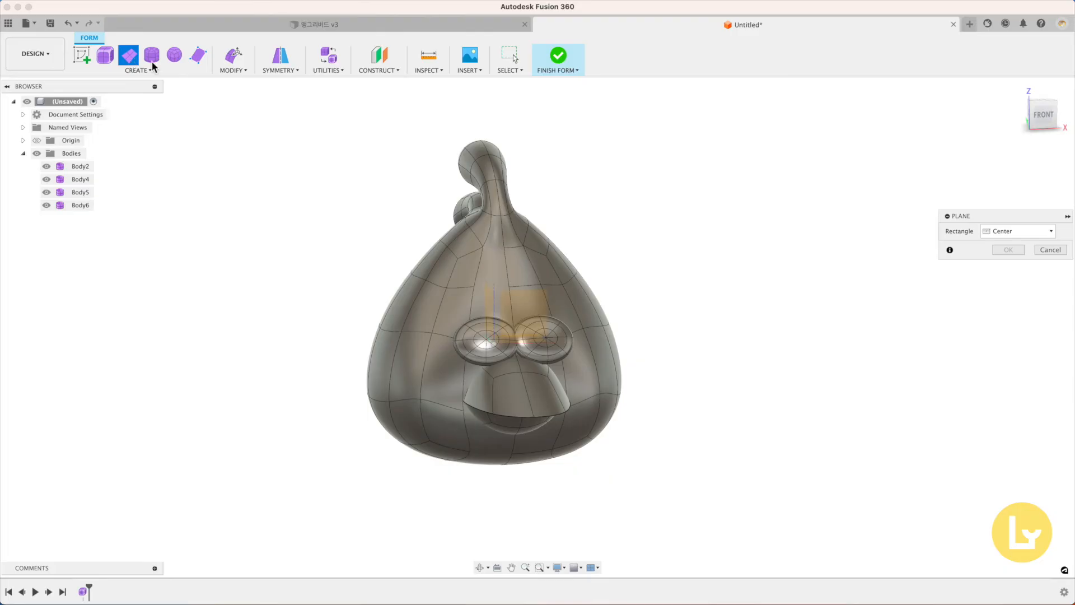
left_click(1049, 118)
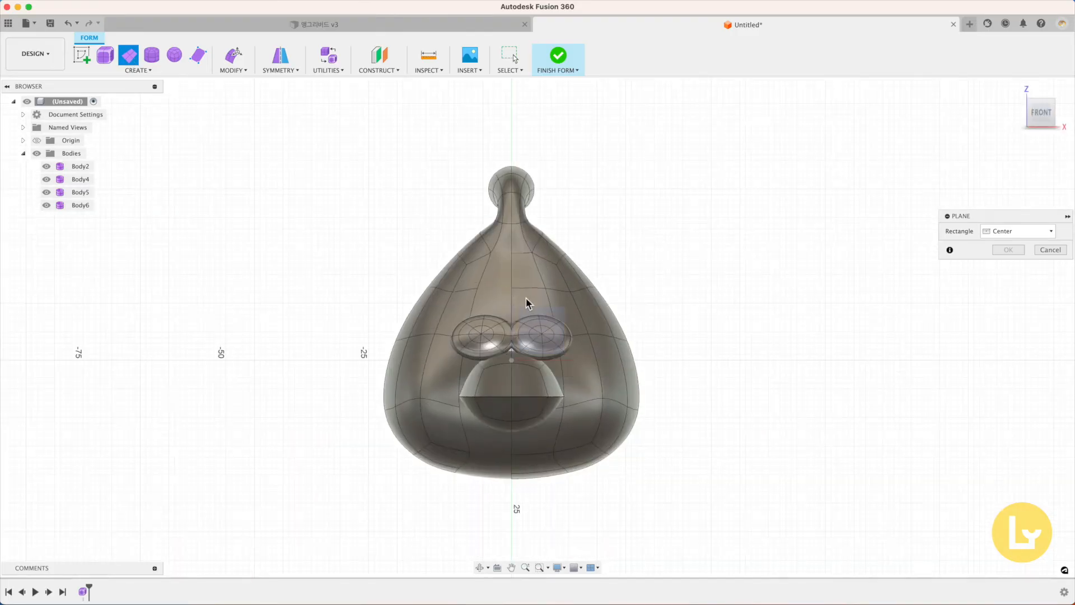
left_click(363, 269)
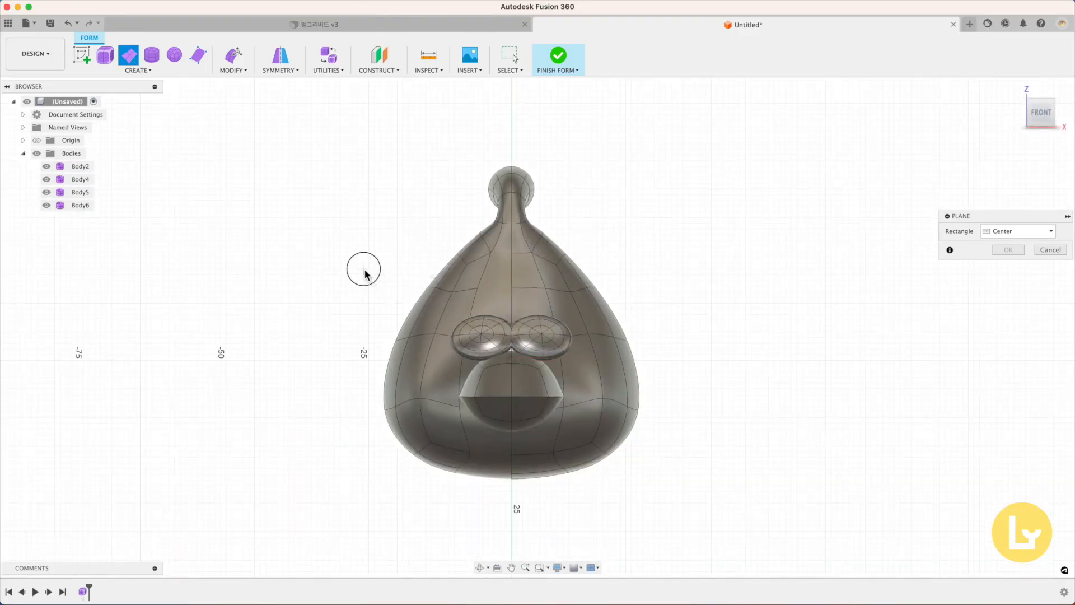
left_click(311, 269)
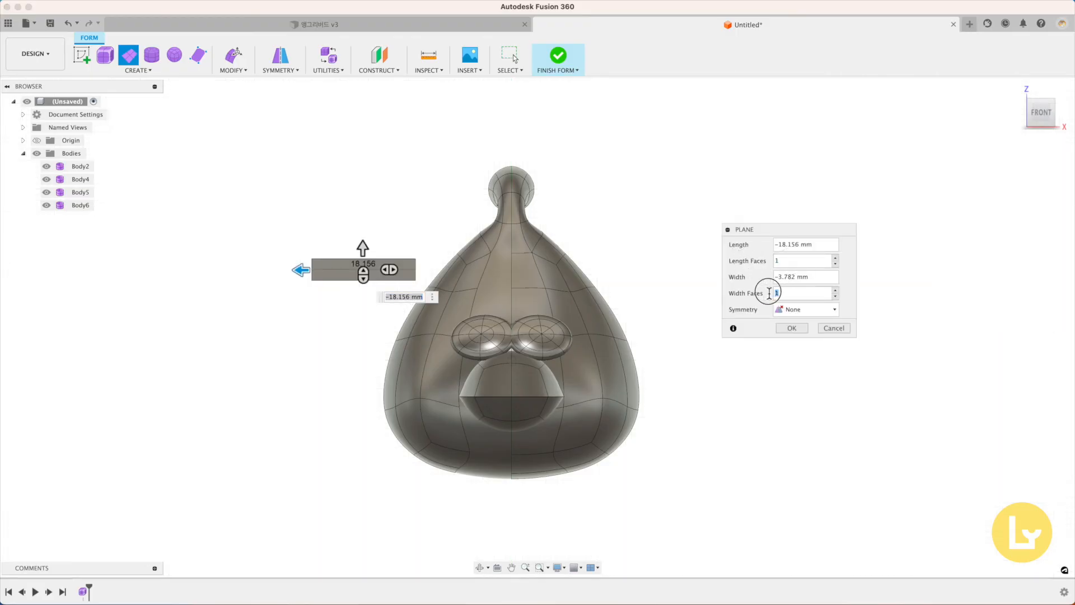
left_click(791, 328)
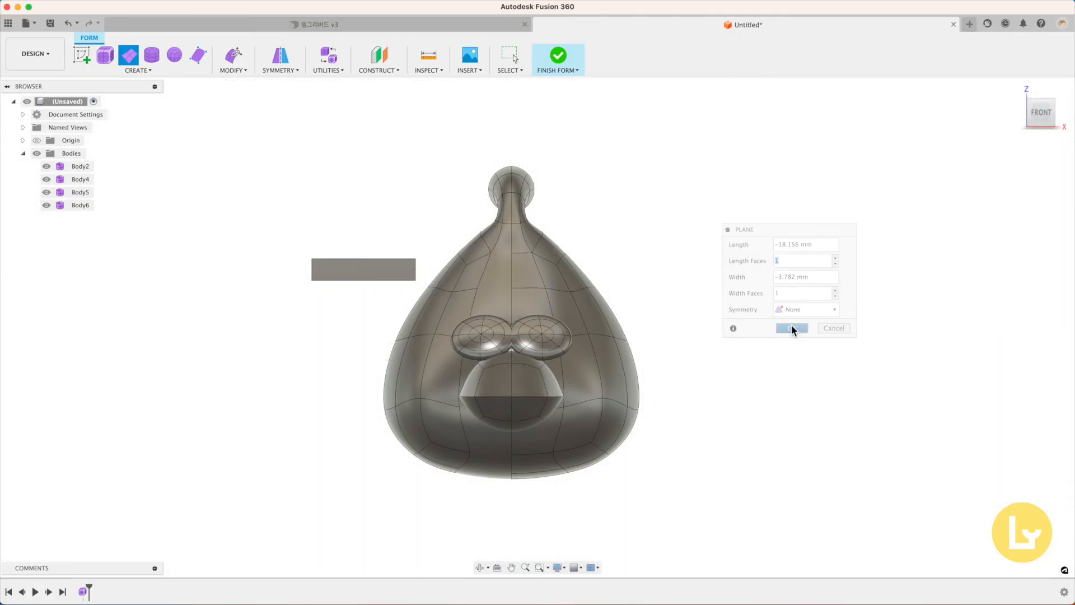
Step: Reshape the new plane into a shorter eyebrow strip by moving its edges, and shift it toward the area above the eye
left_click(233, 54)
left_click(782, 273)
left_click_drag(305, 251, 428, 294)
left_click_drag(429, 256, 412, 257)
left_click_drag(280, 271, 422, 307)
left_click_drag(369, 270, 495, 292)
left_click(280, 217)
Step: Move the eyebrow face along Y to the egg's front surface above the eyes and rotate it about -35.7° around X
left_click(798, 273)
left_click(374, 270)
middle_click_drag(368, 207, 391, 226, "shift")
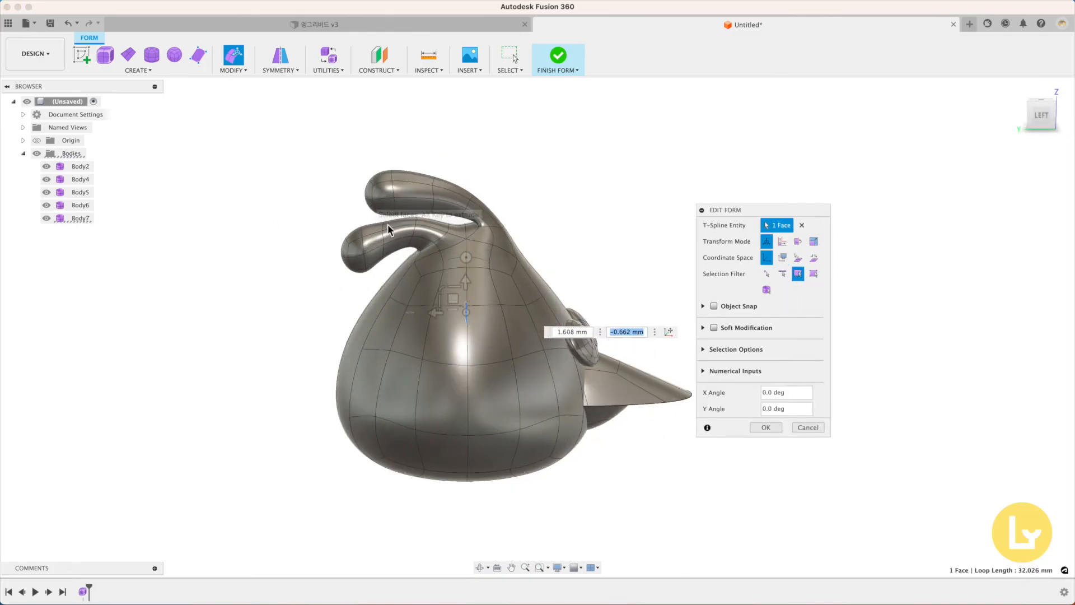
left_click_drag(436, 313, 537, 313)
left_click_drag(568, 257, 528, 256)
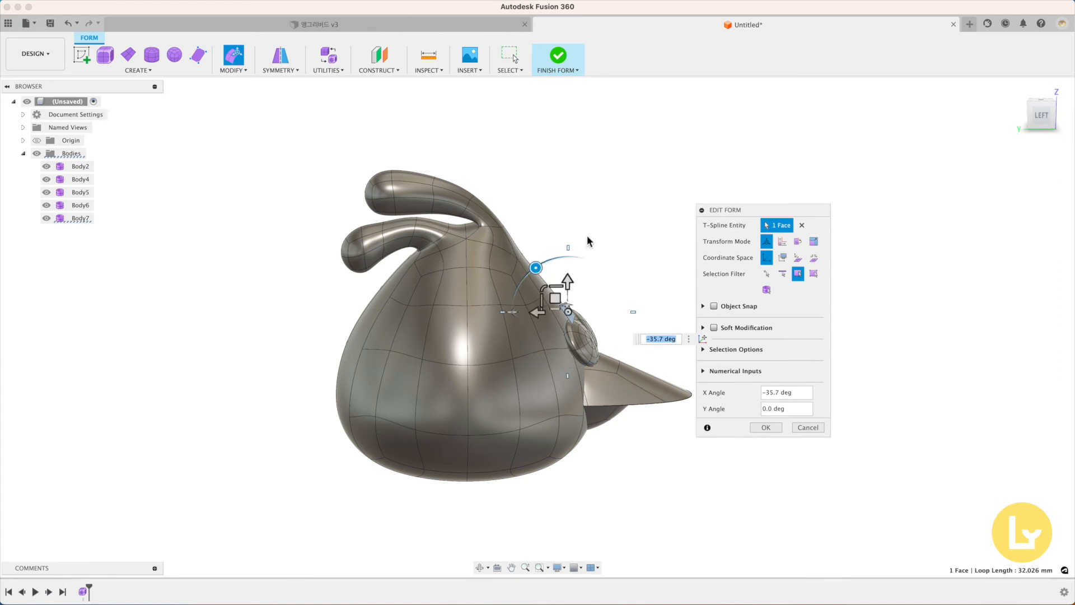
Step: Shift the eyebrow face about 0.378 mm along Y toward the egg's surface and finish the form edit
scroll(600, 230, "right", 8, "shift")
scroll(530, 274, "up", 10, "shift")
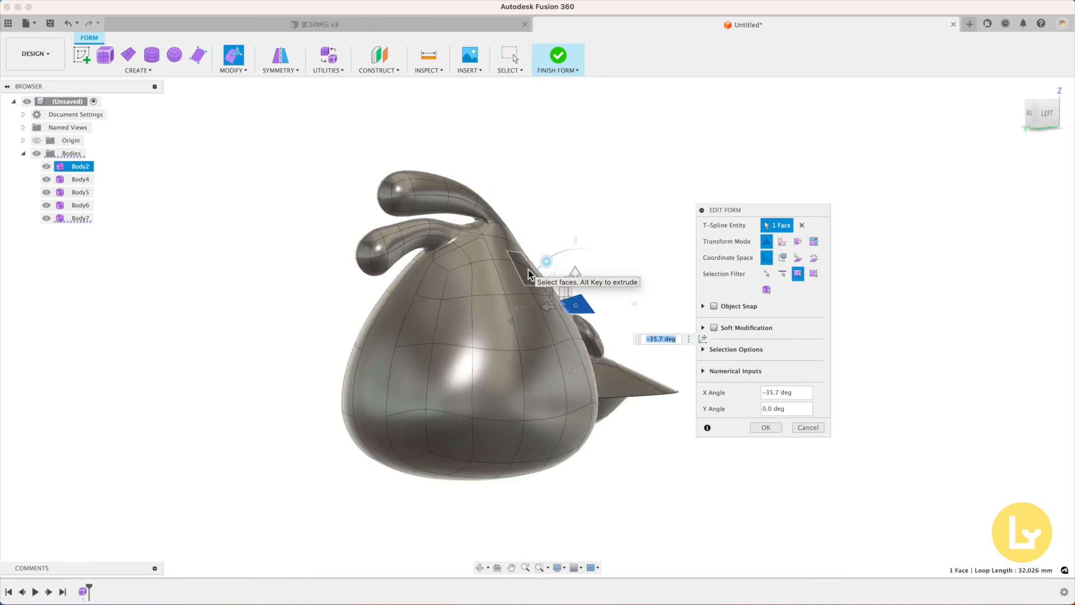
left_click(1046, 126)
left_click_drag(539, 363, 536, 363)
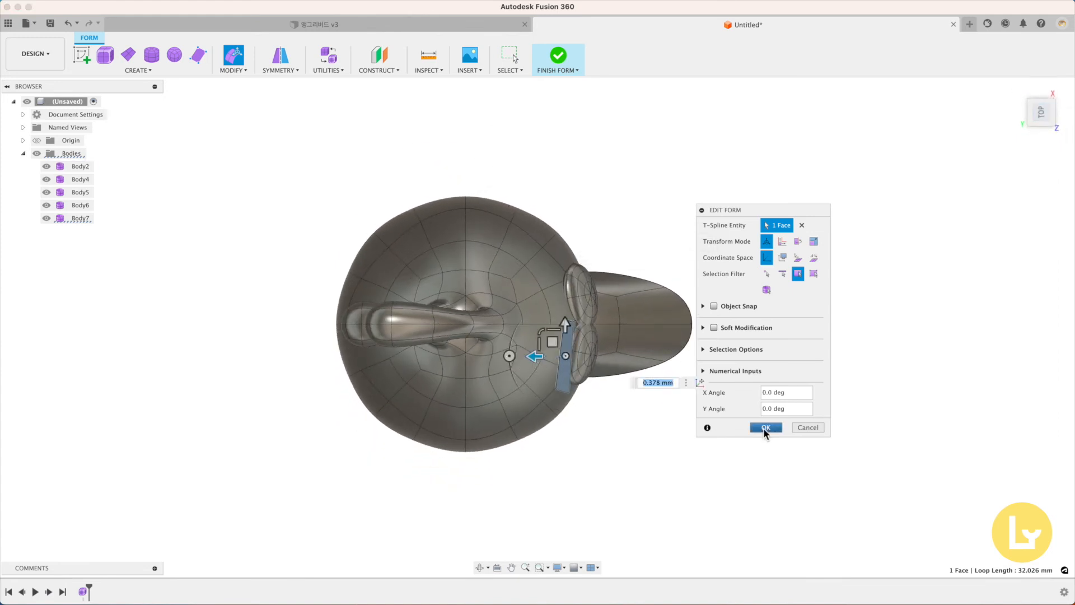
left_click(764, 428)
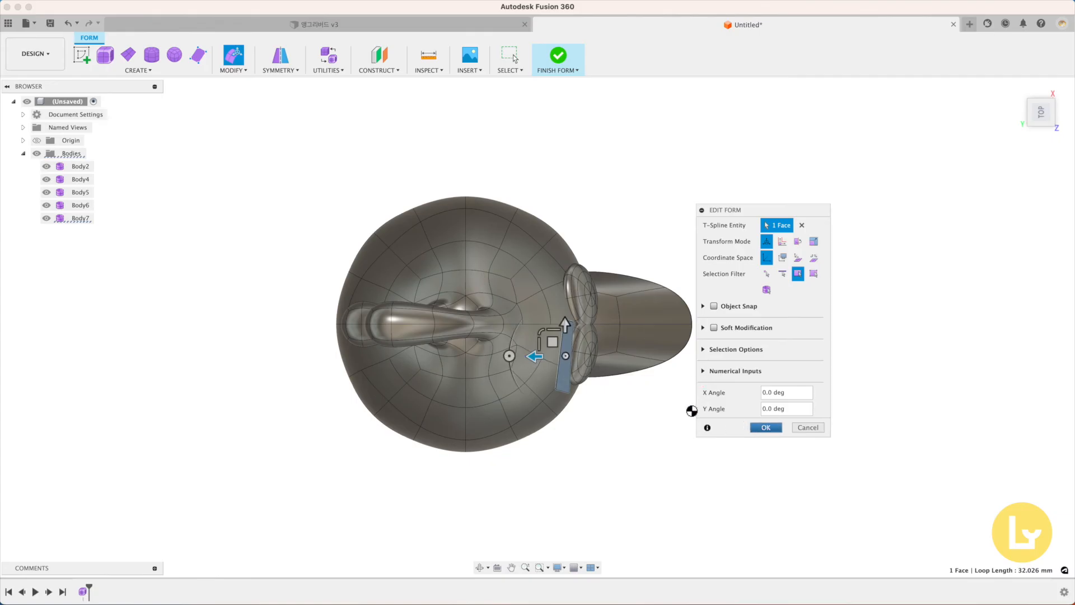
scroll(646, 398, "down", 10, "shift")
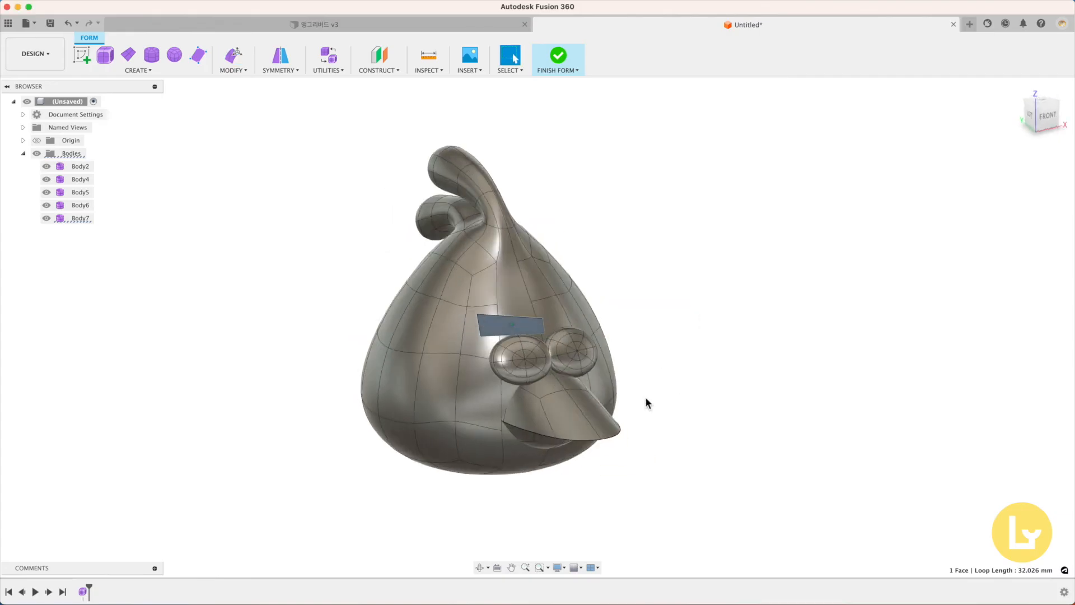
Step: Mirror-duplicate the eyebrow across the egg's vertical centre plane with Weld turned off
left_click(1044, 119)
left_click(363, 225)
scroll(489, 301, "right", 3)
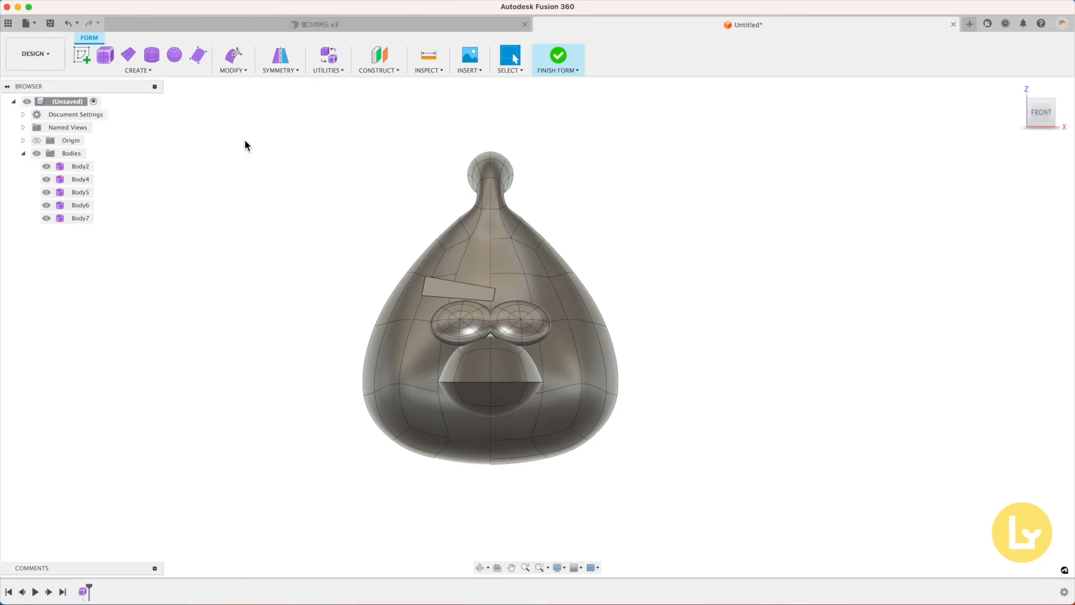
left_click(284, 70)
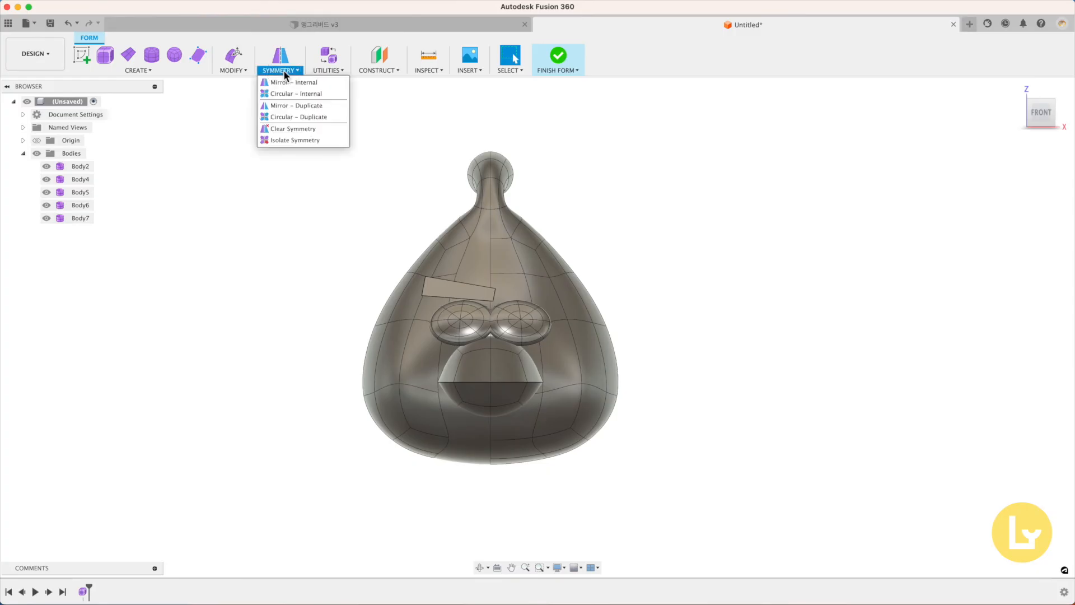
left_click(323, 105)
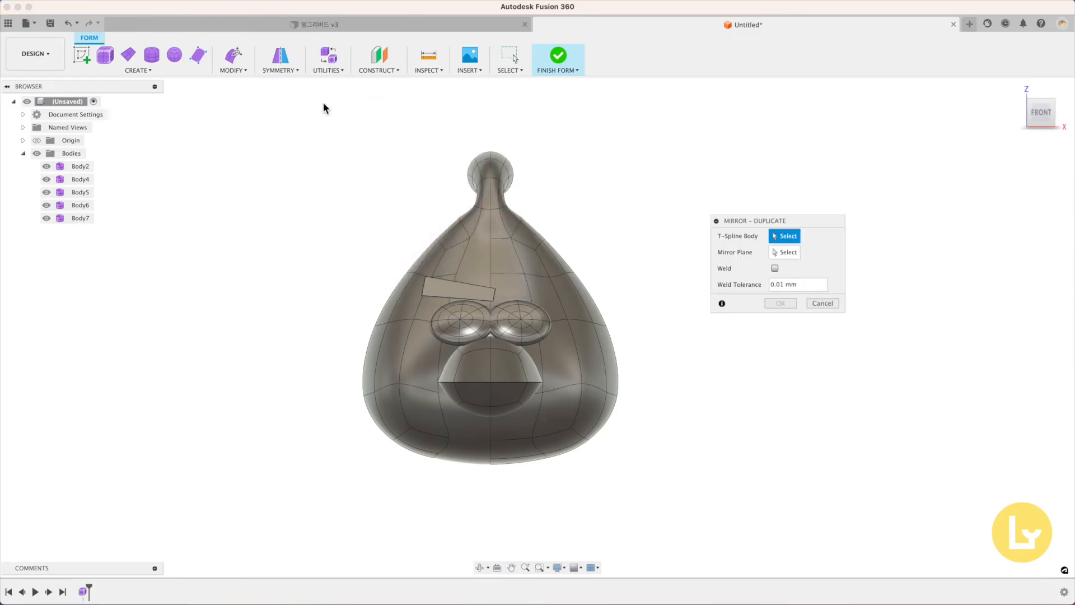
left_click(461, 294)
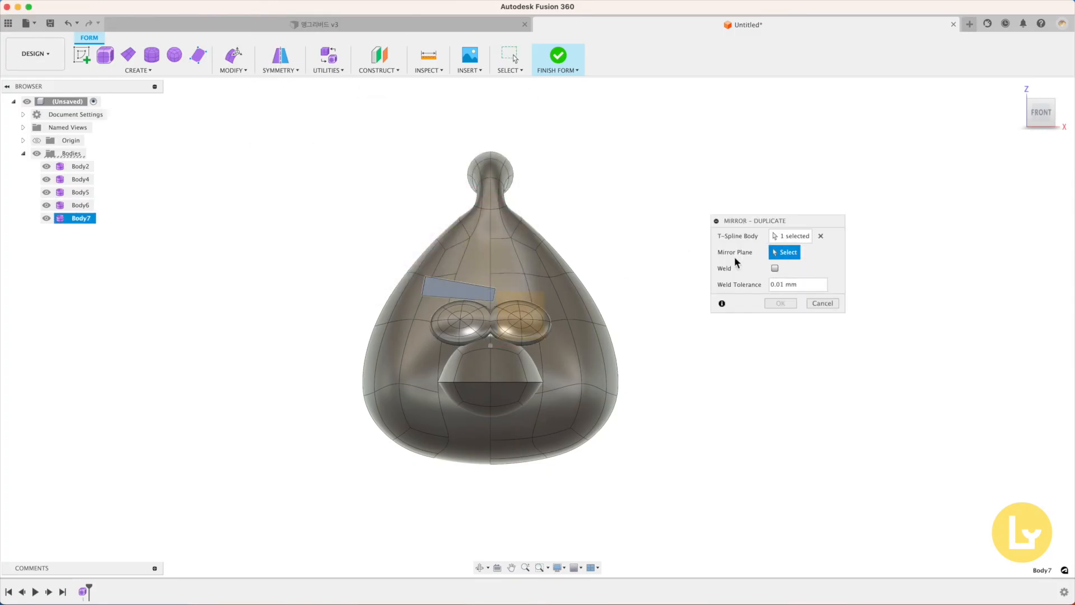
left_click(492, 313)
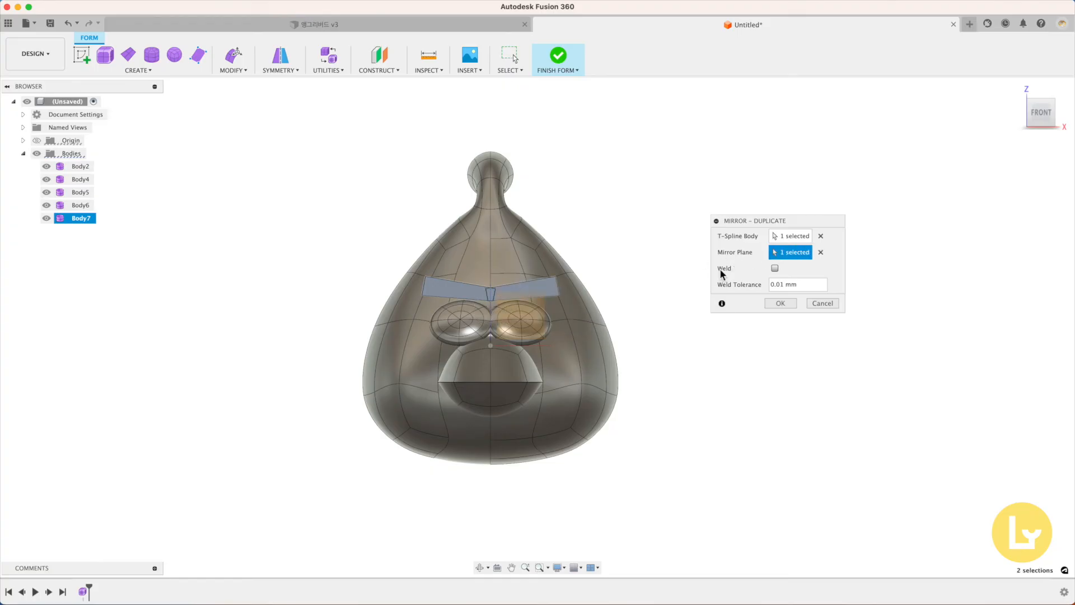
left_click(778, 303)
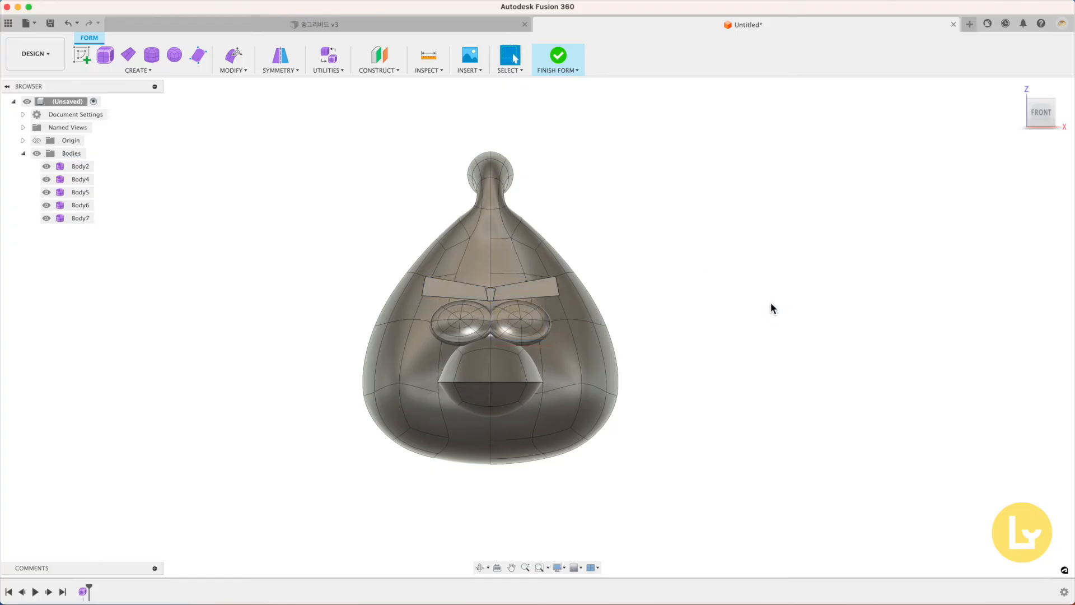
Step: Scale the two inner eyebrow edges to 0 along X so both eyebrows meet at the centre plane
left_click(233, 58)
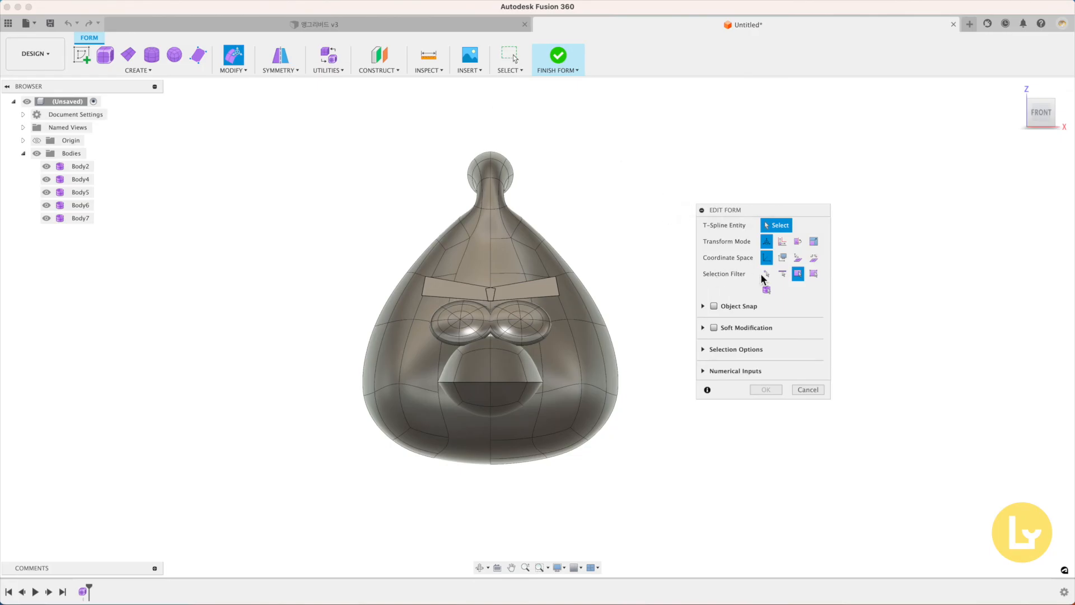
left_click(488, 293)
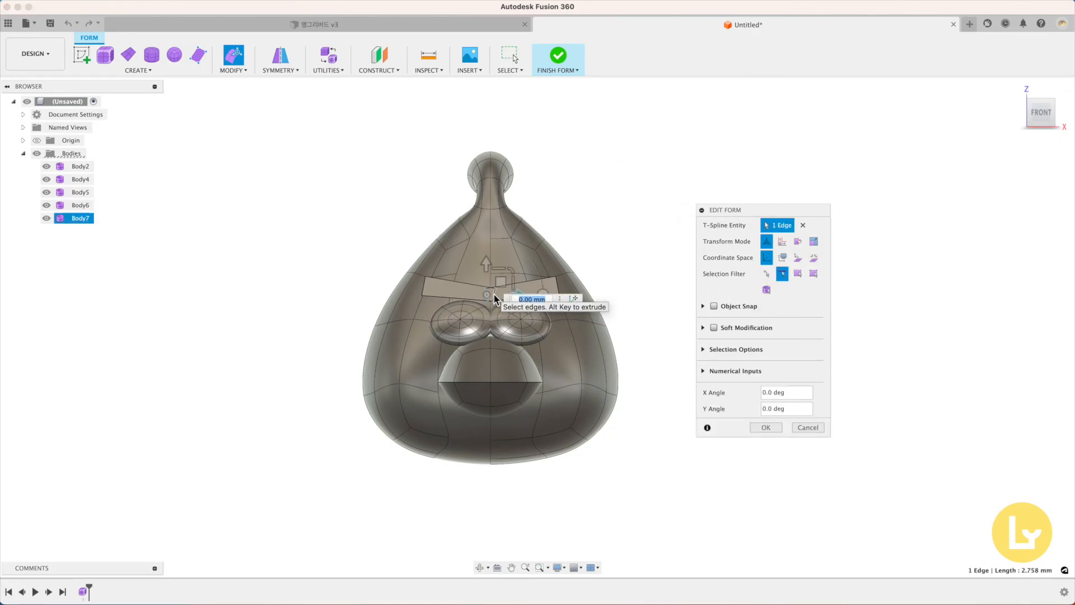
left_click(494, 293, "shift")
scroll(494, 294, "up", 5)
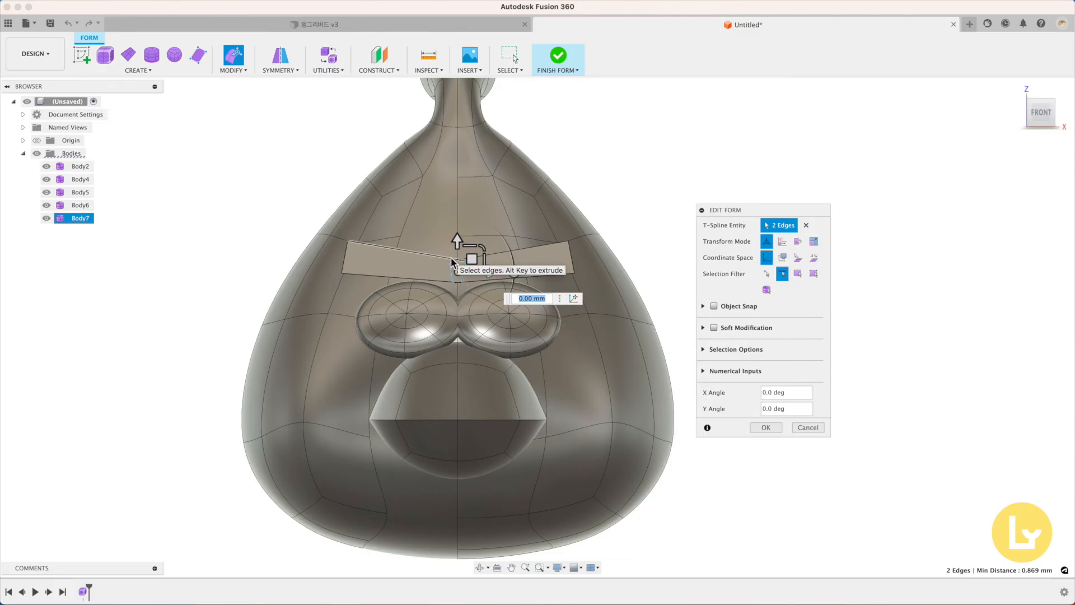
left_click(485, 261)
type("0")
left_click(765, 427)
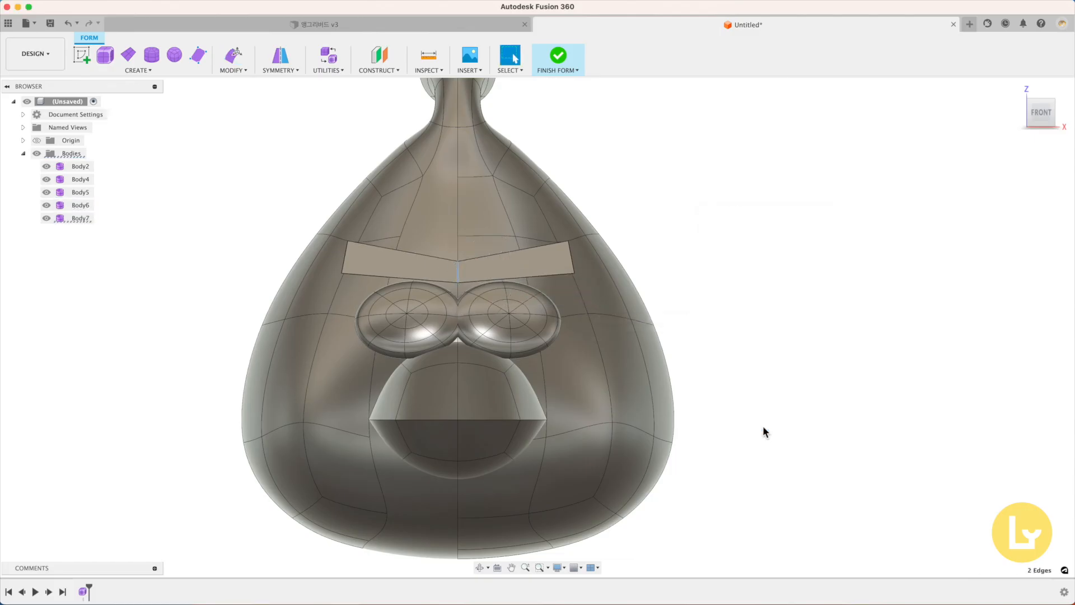
Step: Hide the egg, beak and eye bodies, leaving only the eyebrows displayed
left_click(47, 179)
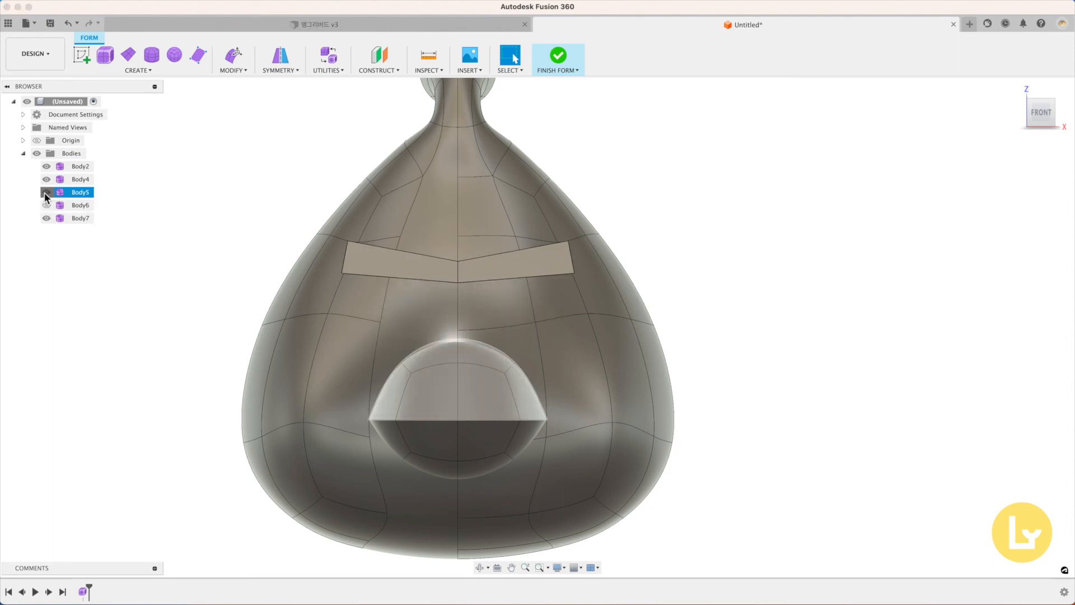
left_click(46, 192)
left_click(46, 205)
left_click(47, 167)
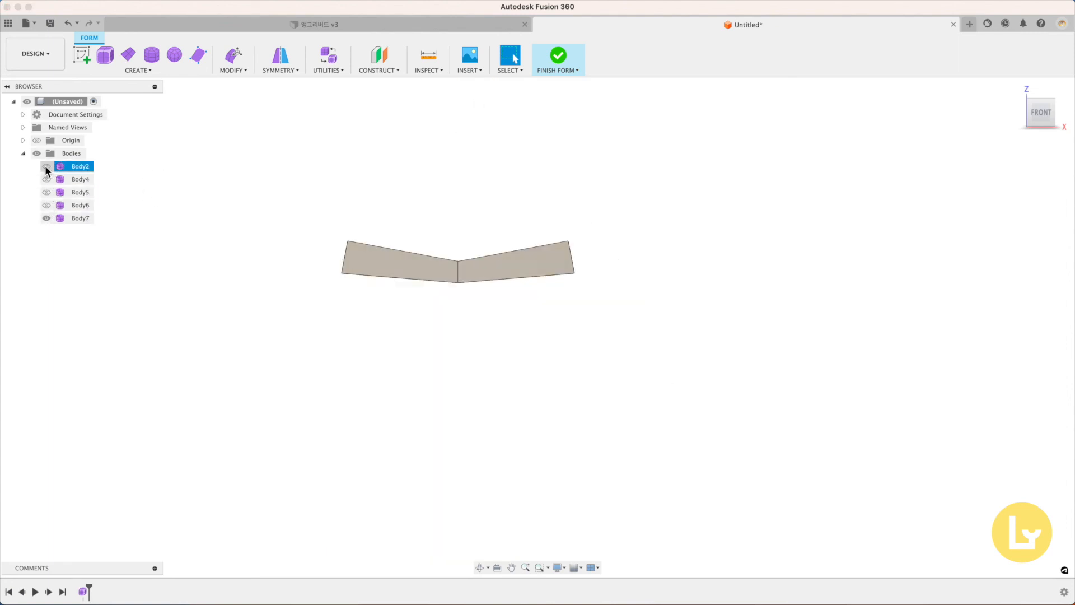
Step: Weld the two eyebrows together at their coincident centre vertices using Weld to Tolerance at 0.01 mm with creases kept
left_click(231, 70)
left_click(246, 187)
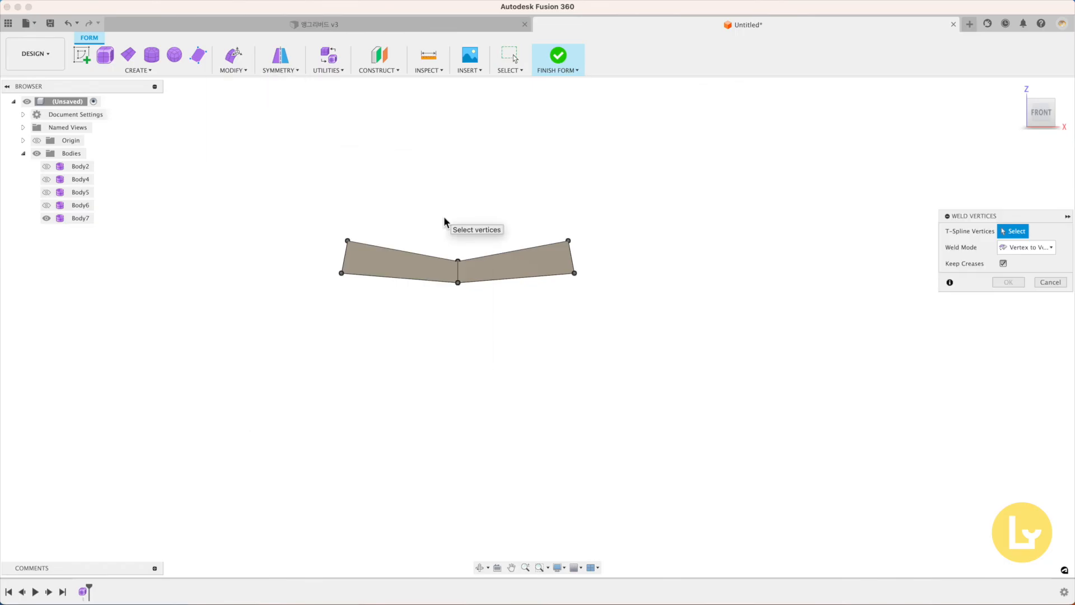
left_click_drag(443, 218, 476, 301)
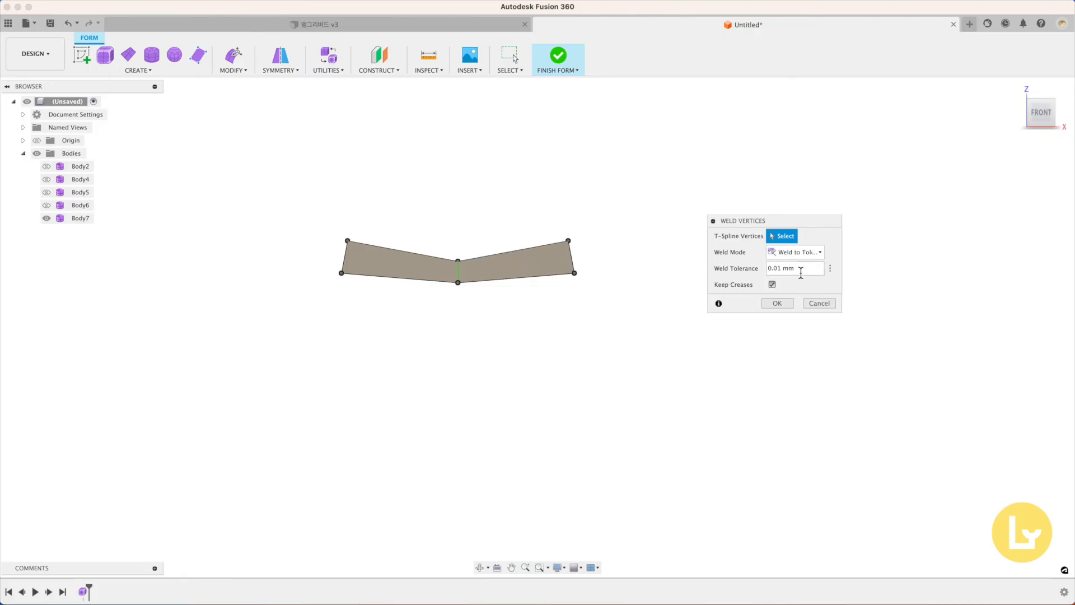
left_click(807, 253)
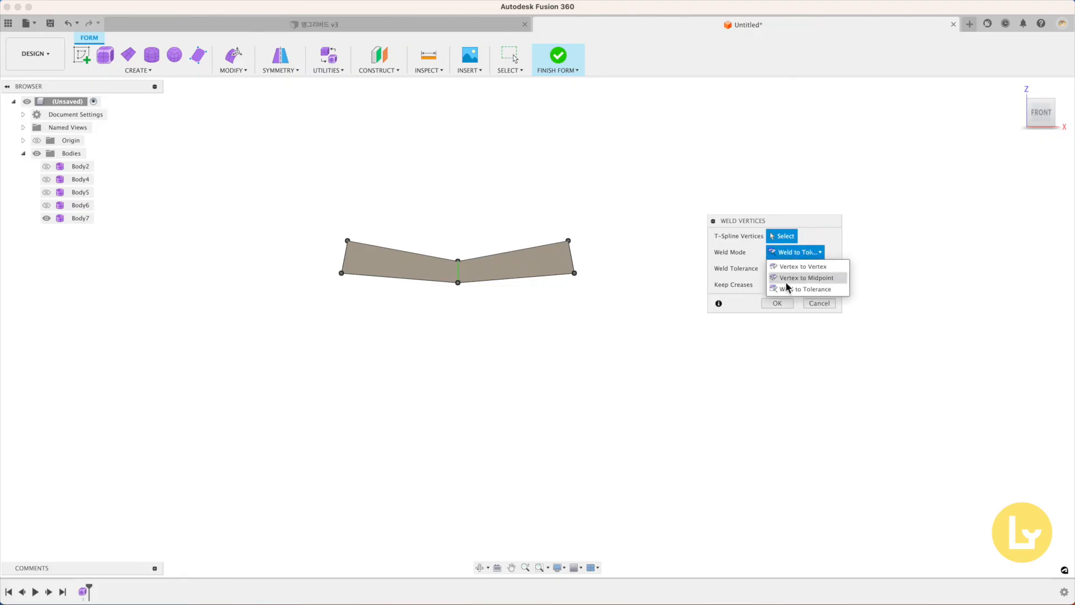
left_click(822, 278)
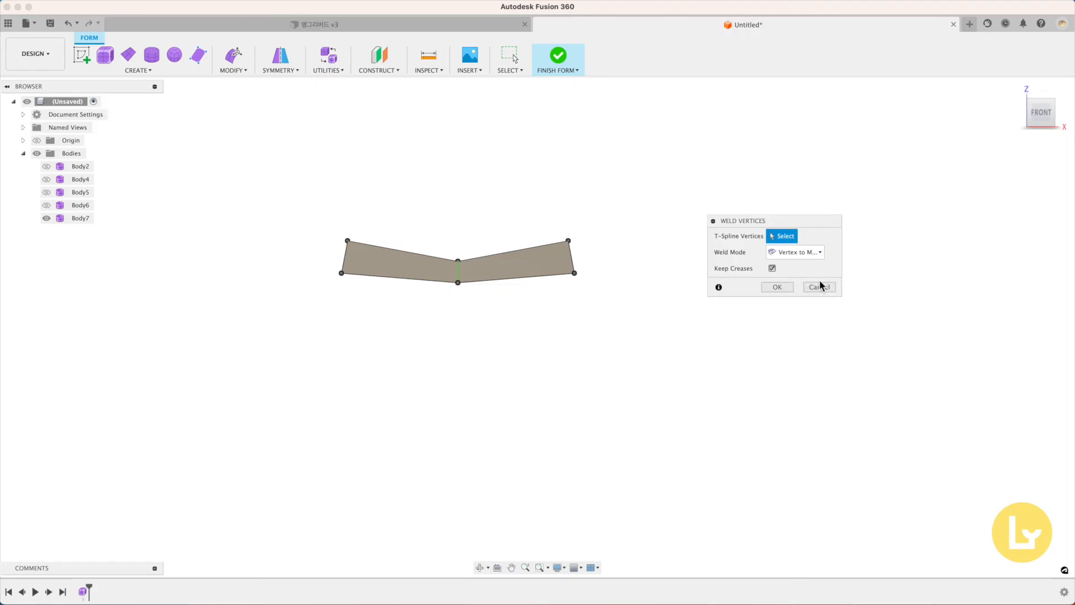
left_click(780, 287)
Step: Clear the joined eyebrow's symmetry and thicken it by -1 mm with Sharp type and Normal direction
left_click(280, 59)
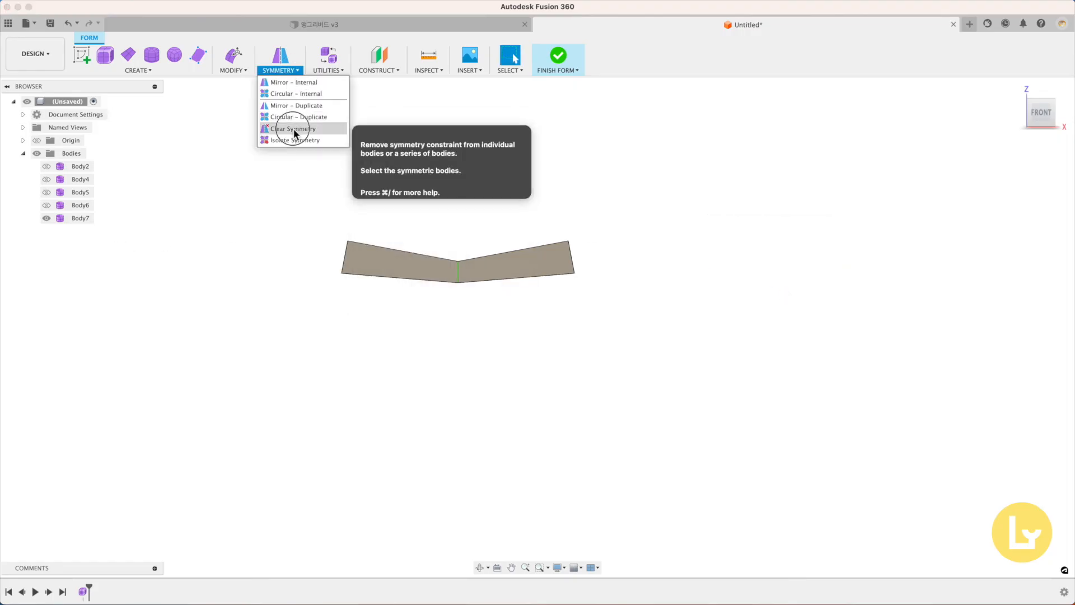
left_click(294, 130)
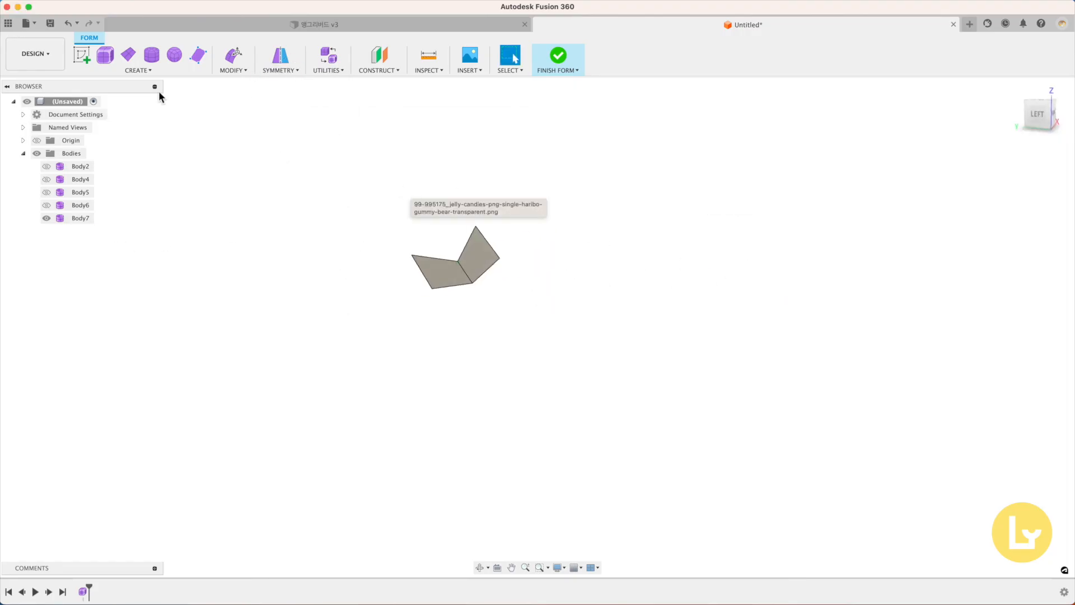
left_click(233, 70)
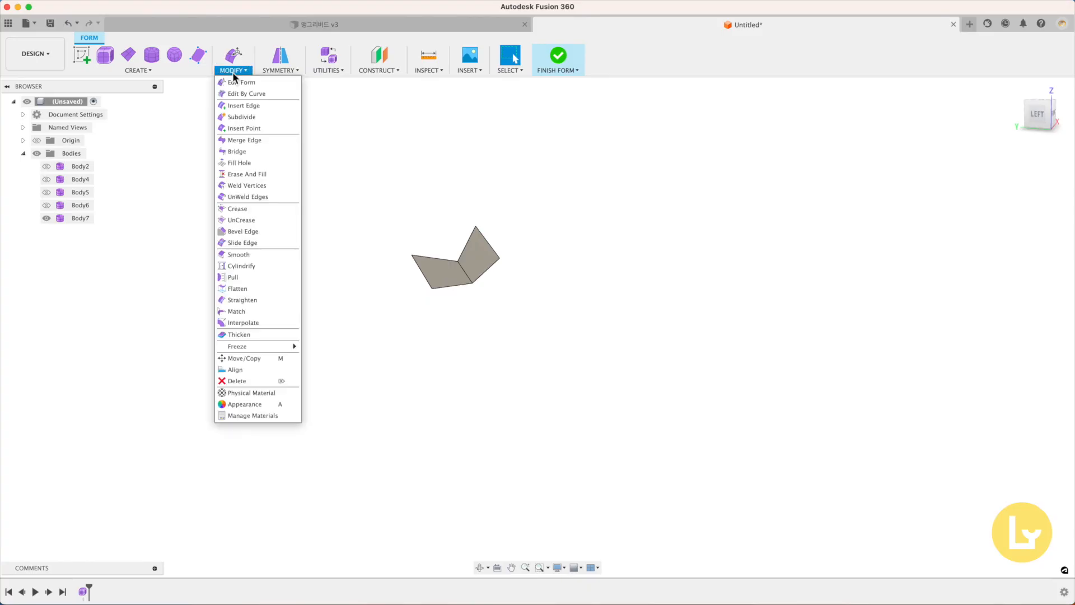
left_click(253, 338)
left_click(449, 271)
left_click_drag(431, 287, 449, 273)
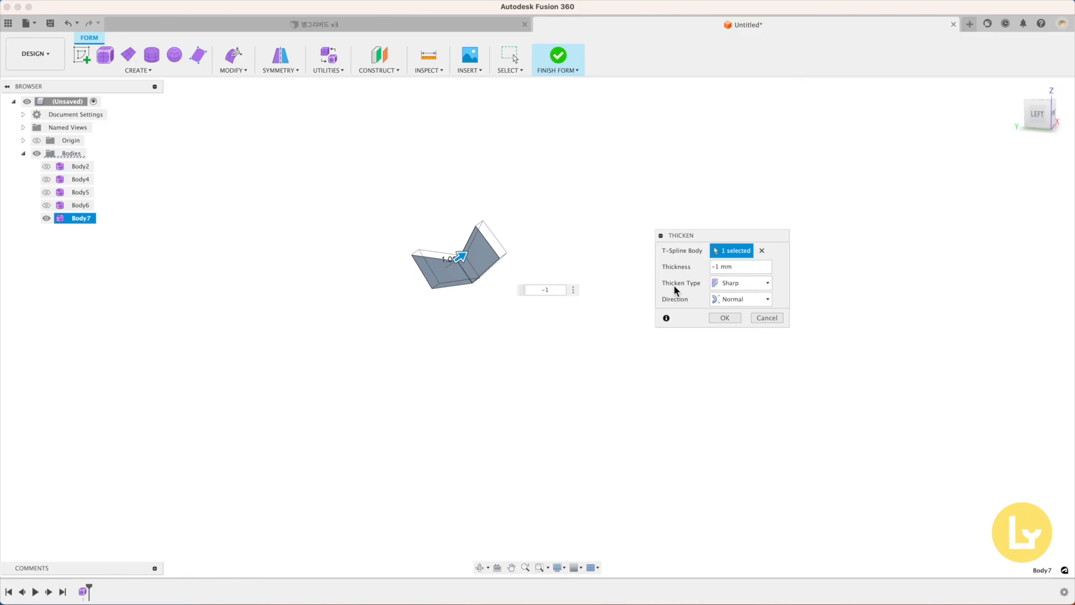
left_click(745, 283)
left_click(737, 297)
left_click(726, 318)
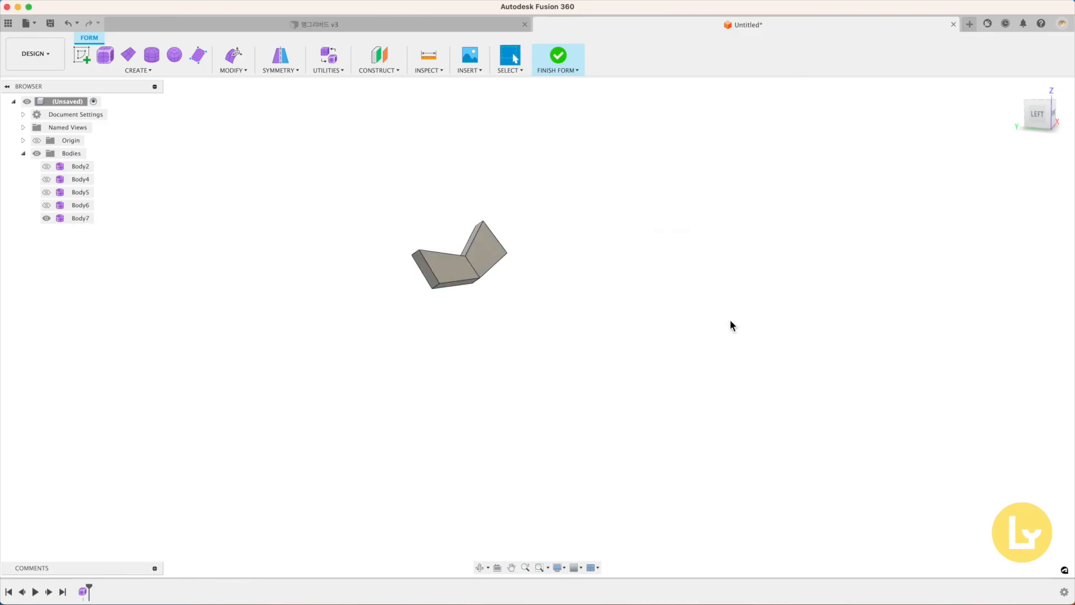
Step: Show the hidden eye, beak and egg bodies again and finish the form
scroll(445, 277, "right", 10, "shift")
left_click(47, 207)
left_click(47, 194)
left_click(45, 181)
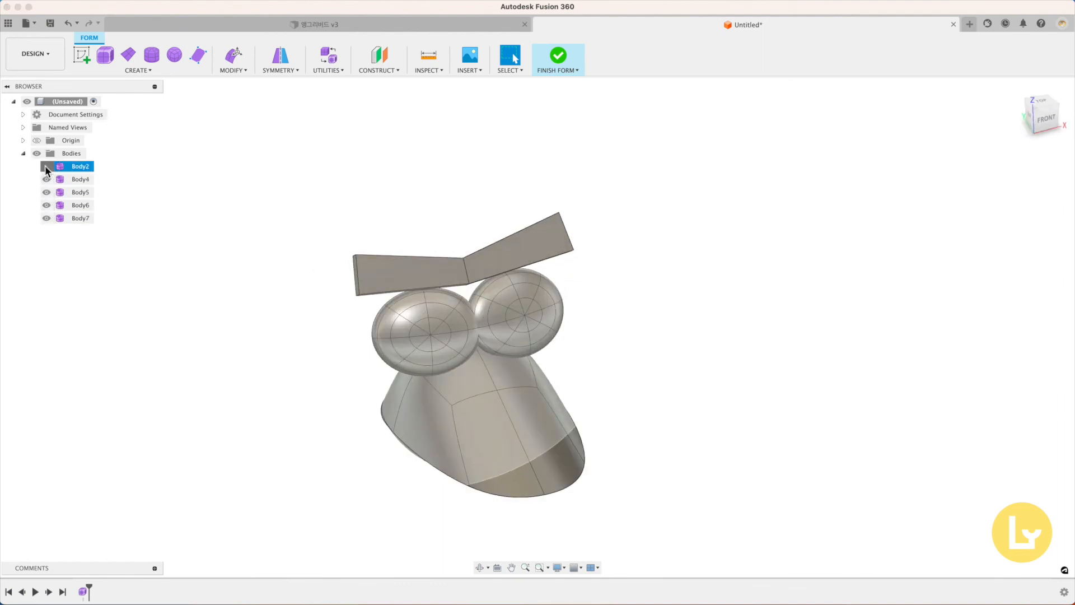
left_click(45, 166)
scroll(260, 164, "down", 5, "shift")
scroll(259, 163, "left", 10, "shift")
scroll(236, 184, "down", 5)
scroll(236, 184, "left", 3, "shift")
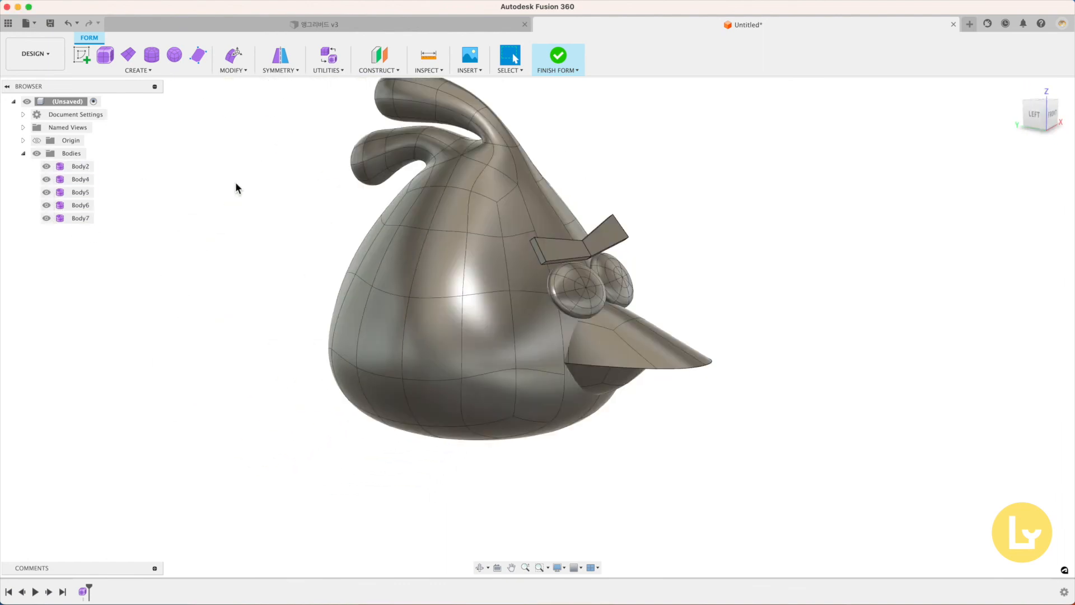
scroll(236, 188, "right", 5, "shift")
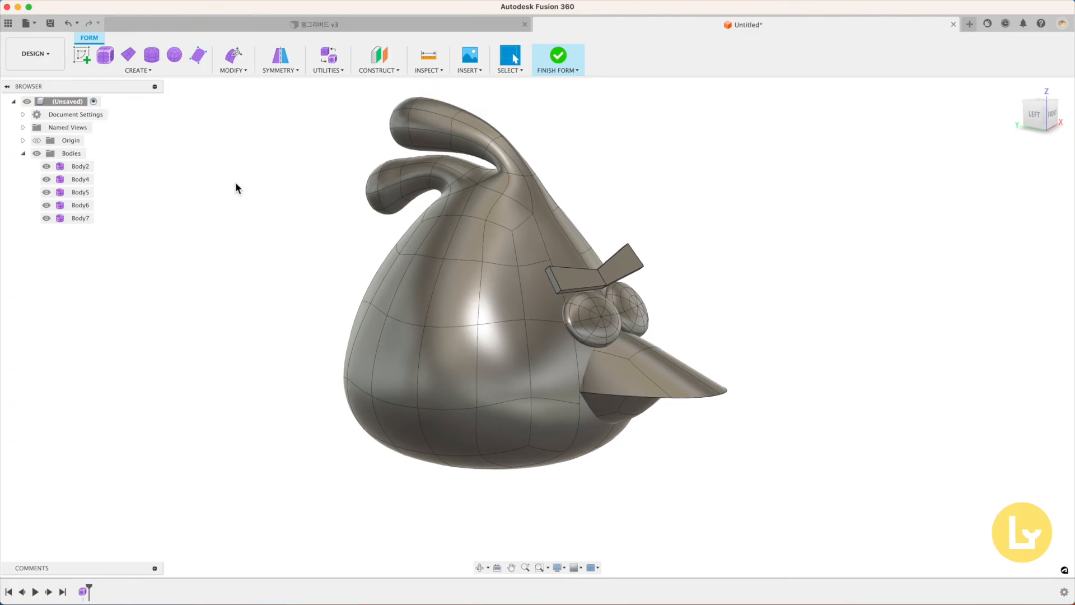
left_click(561, 62)
Step: Patch the open underside of the upper beak along its chained boundary edges as a new surface body
left_click(1047, 117)
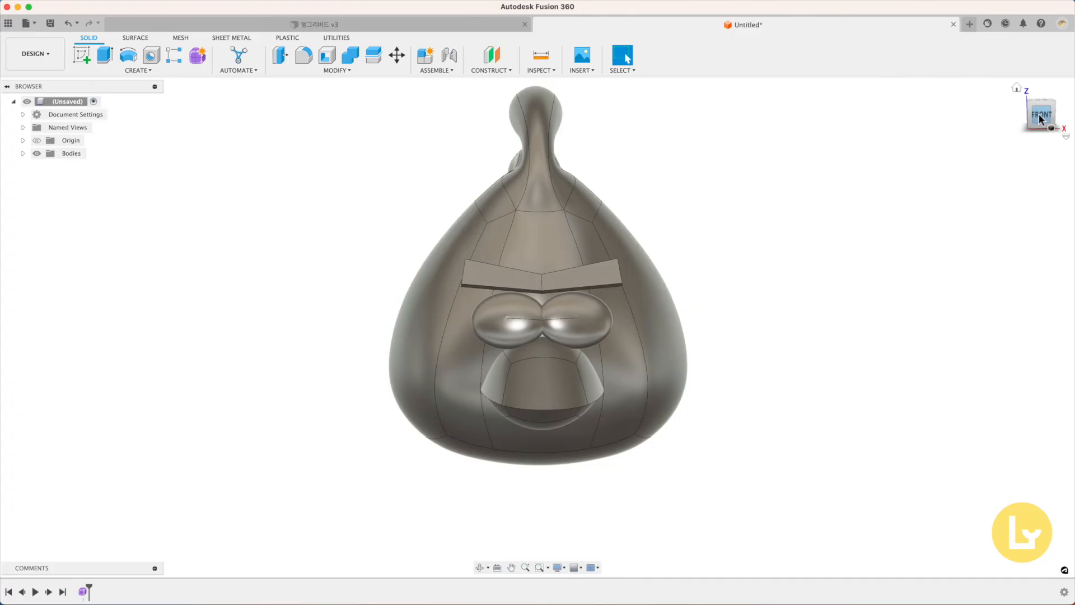
scroll(703, 262, "left", 10, "shift")
left_click(136, 39)
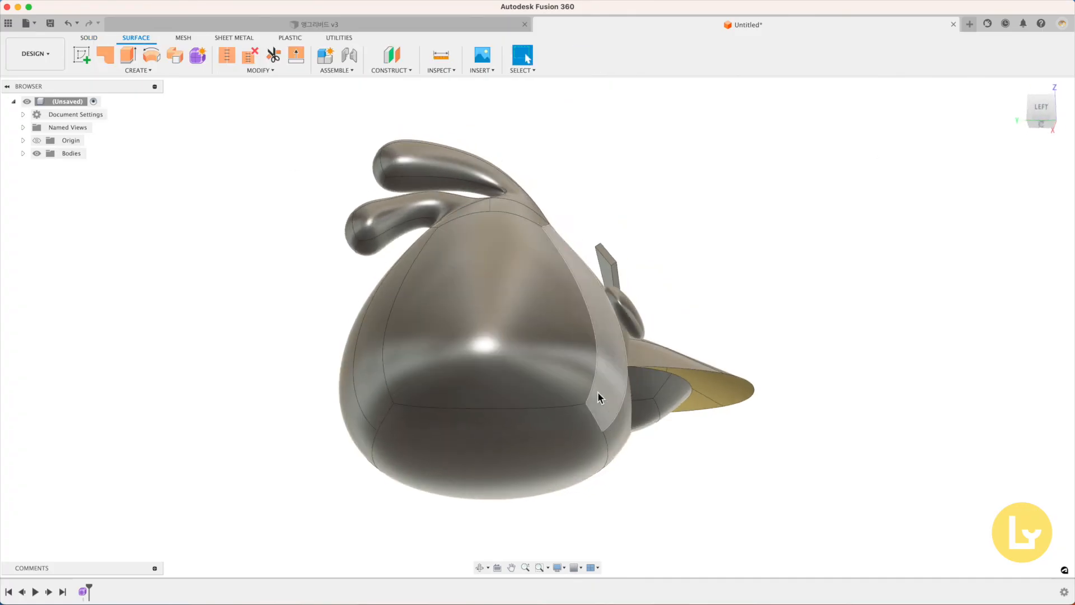
left_click(106, 55)
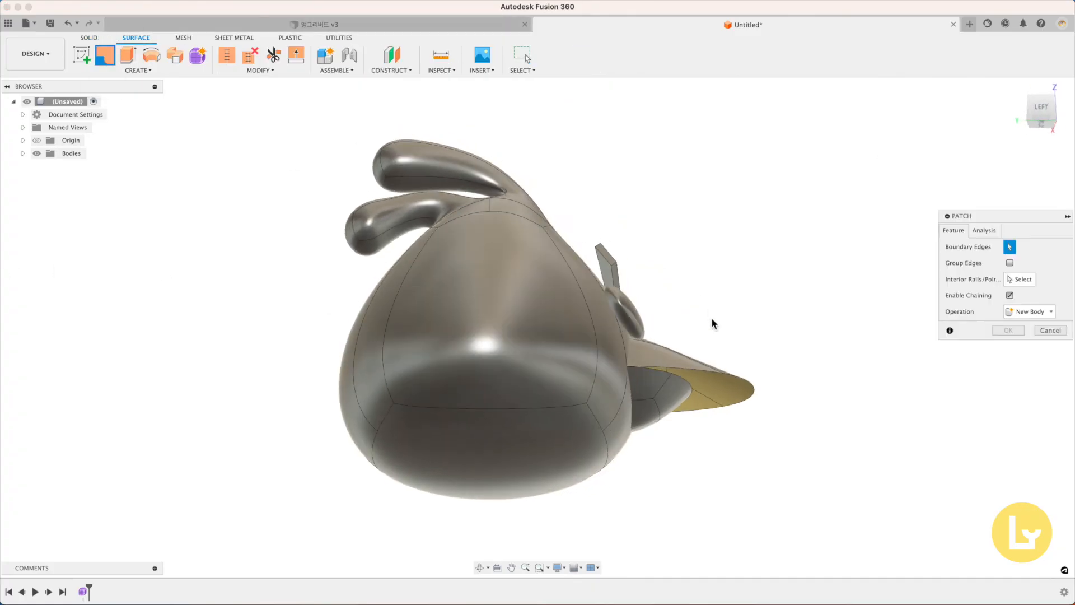
left_click(719, 378)
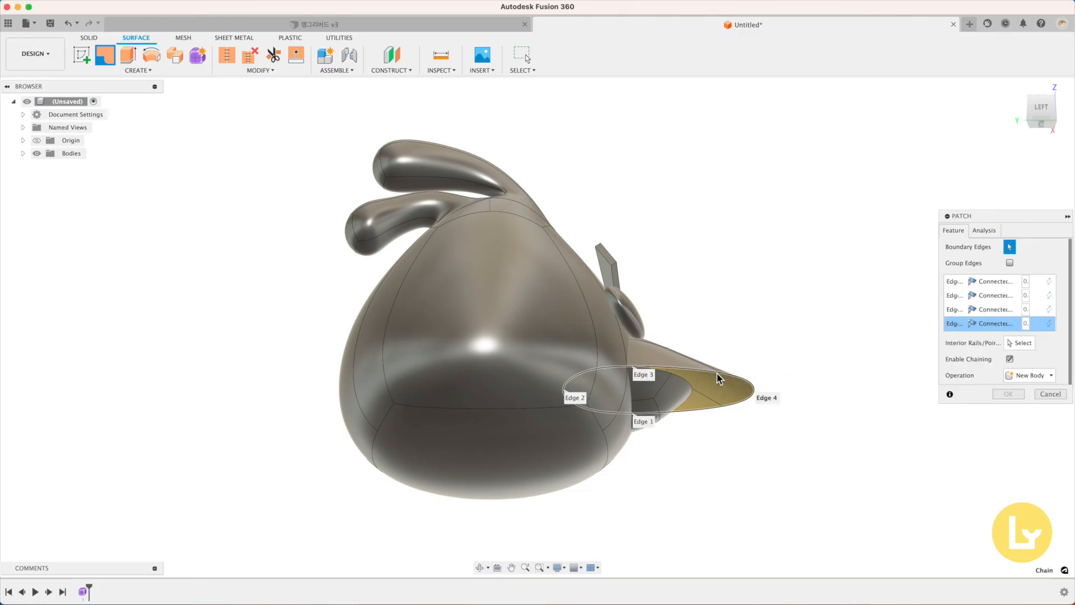
left_click(1004, 395)
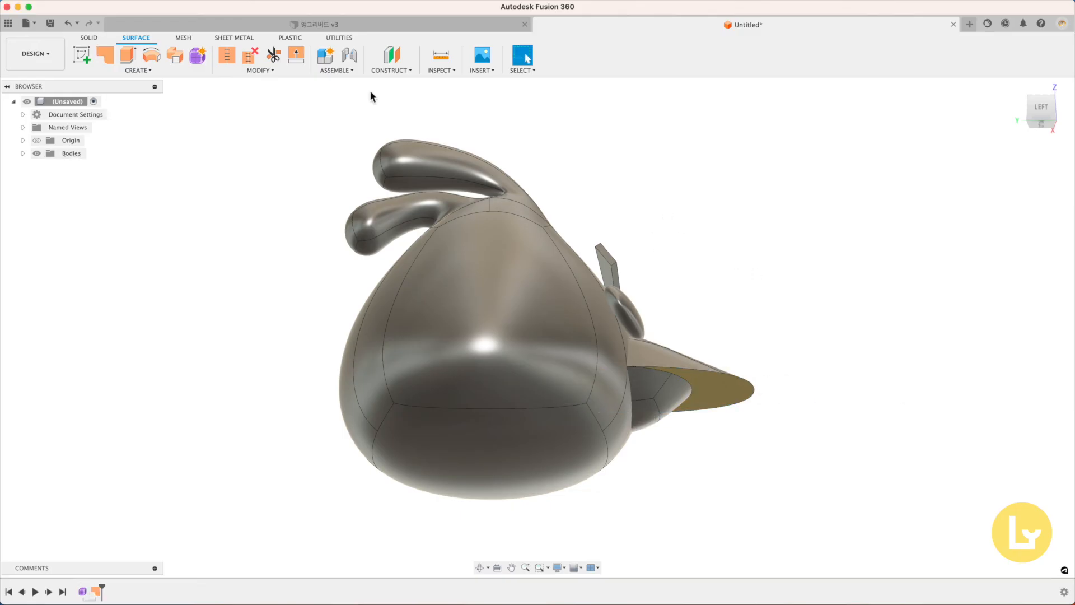
Step: Stitch the upper beak surface and its underside patch into a new body with 0.10 mm tolerance
left_click(227, 55)
left_click_drag(730, 264, 730, 265)
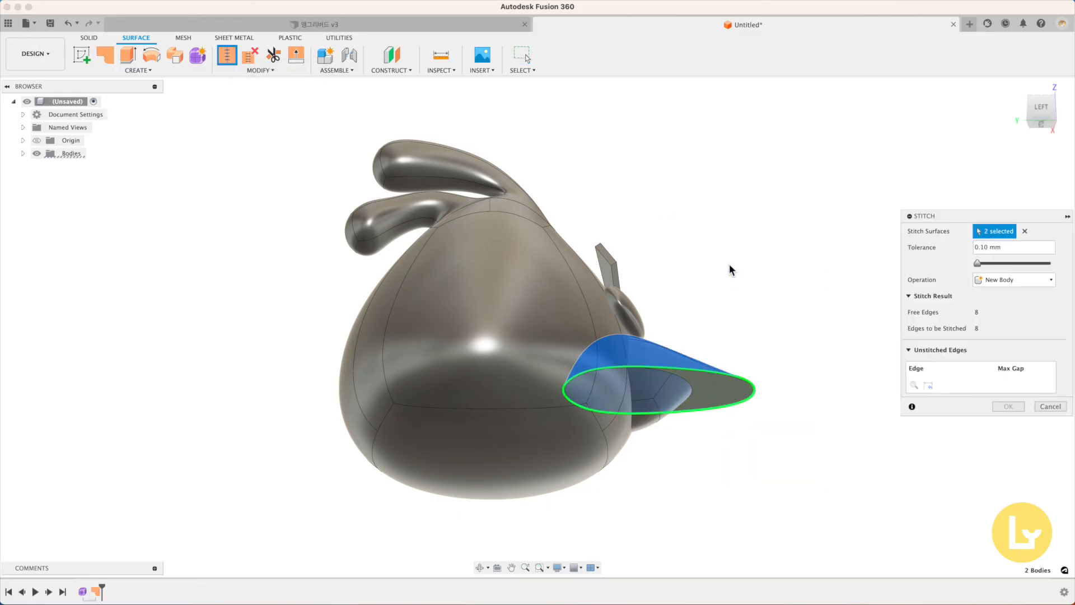
left_click(1007, 405)
Step: Expand the list of bodies and hide the stitched upper beak to expose the lower beak's opening
middle_click_drag(583, 263, 532, 241, "shift")
left_click(23, 154)
left_click(46, 231)
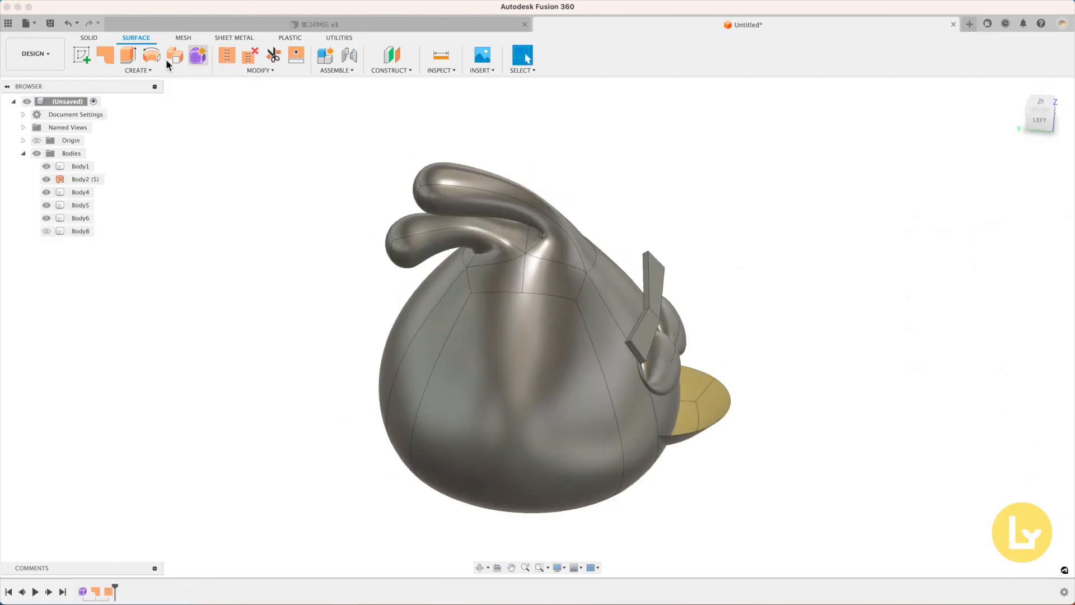
Step: Patch the open top of the lower beak and stitch the patch to the beak surface with 0.10 mm tolerance
left_click(105, 55)
left_click(720, 381)
key("Return")
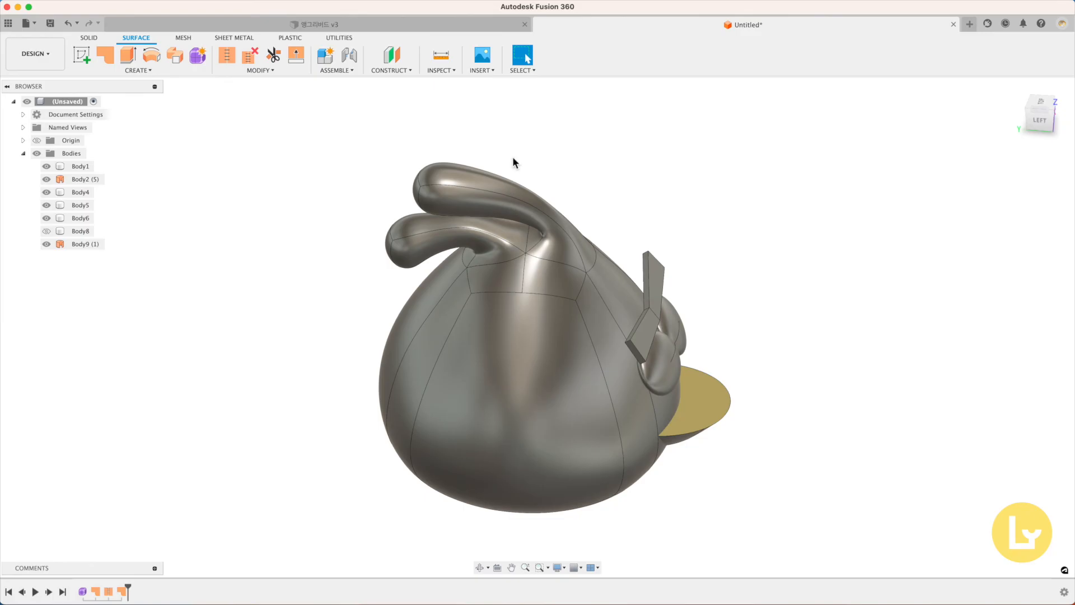
left_click(226, 55)
left_click(725, 381)
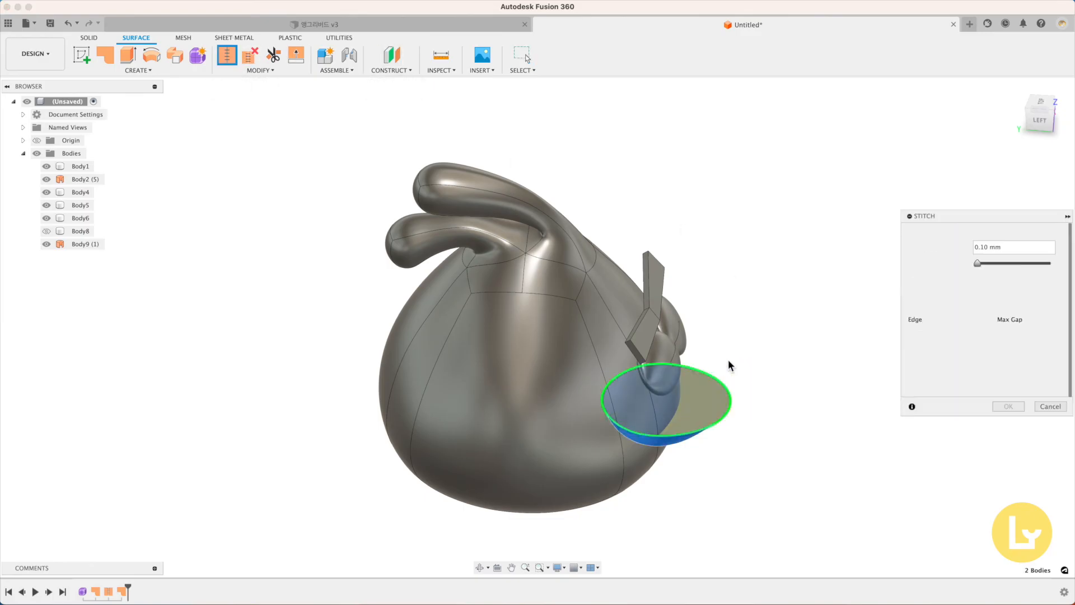
key("Return")
Step: Create a sphere with a 4 mm diameter as a new body for the pupil
left_click(137, 70)
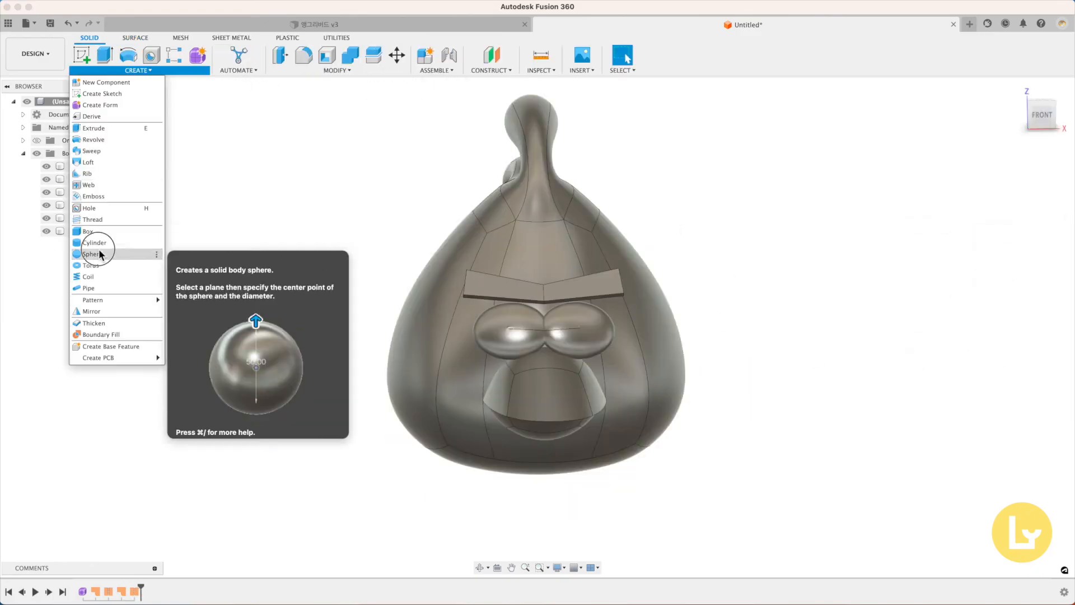
left_click(100, 254)
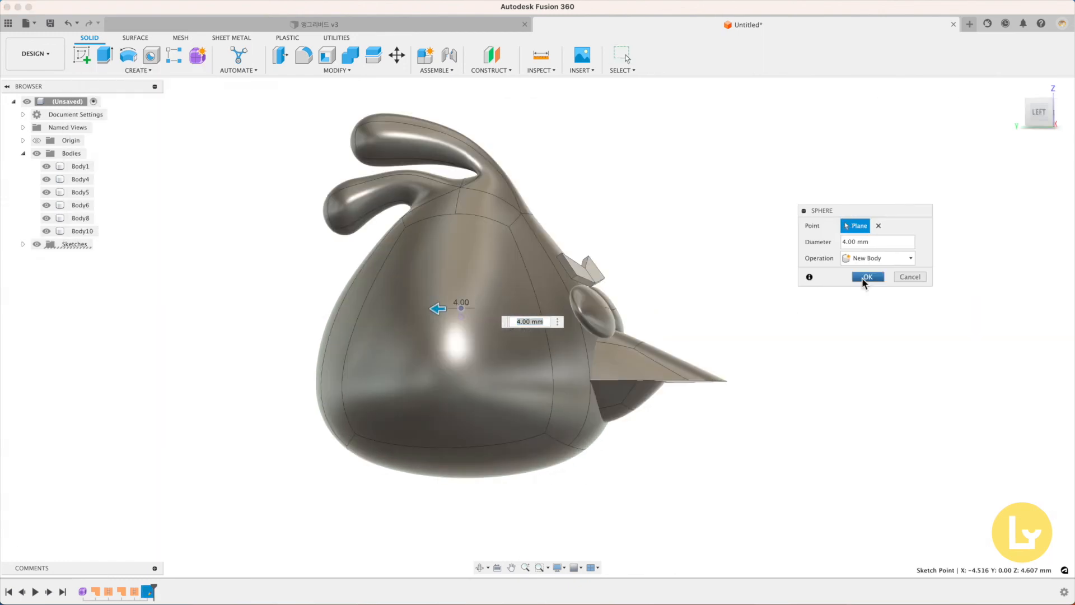
key("Return")
Step: Move the pupil sphere onto the front of one eye and mirror it onto the other eye
left_click(94, 246)
key("m")
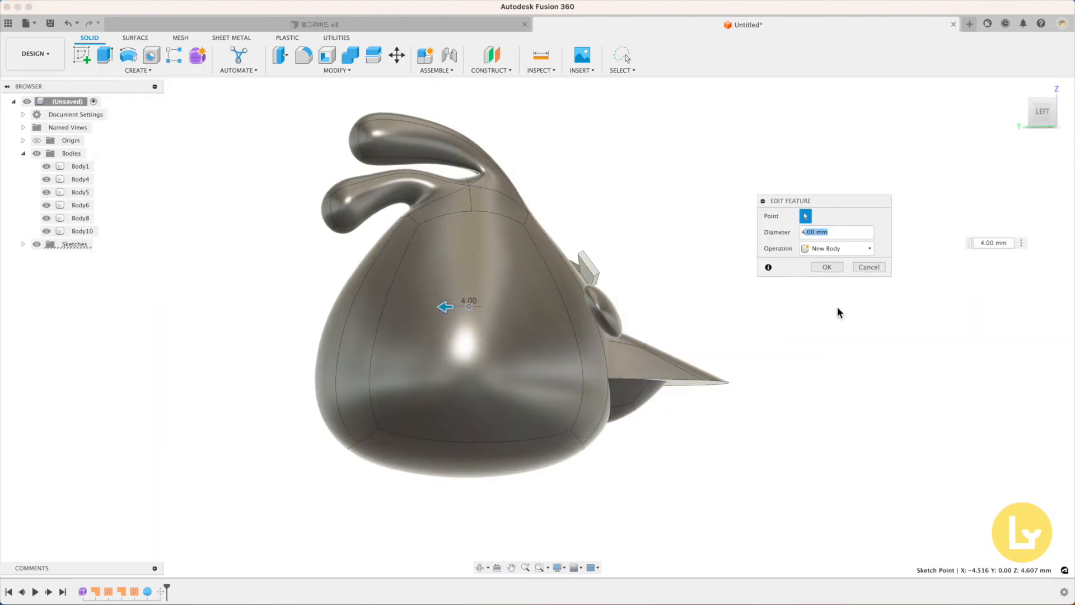
left_click(138, 70)
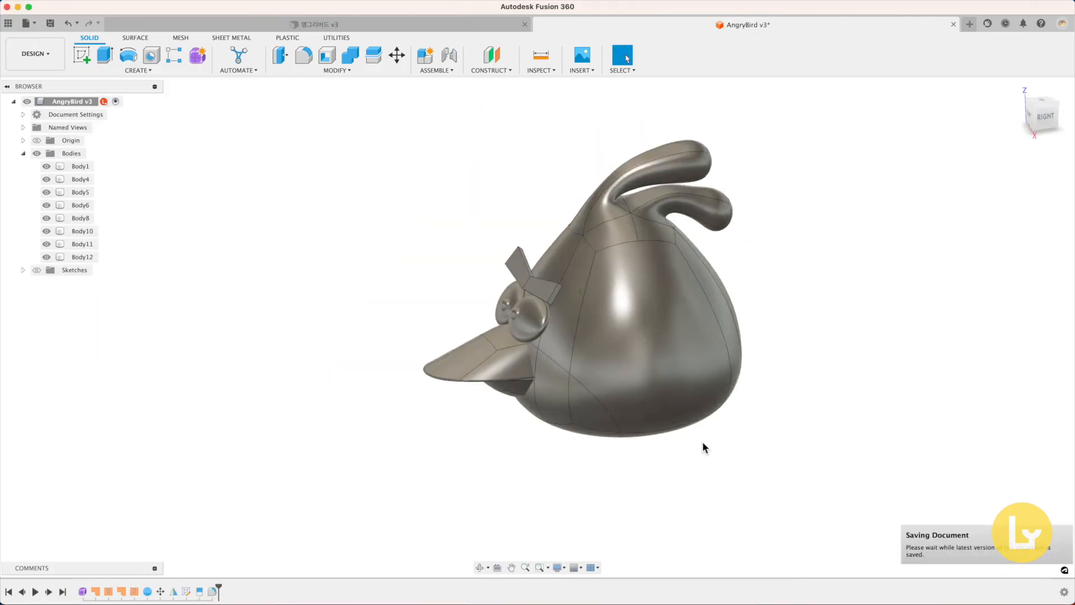
scroll(702, 442, "left", 10, "shift")
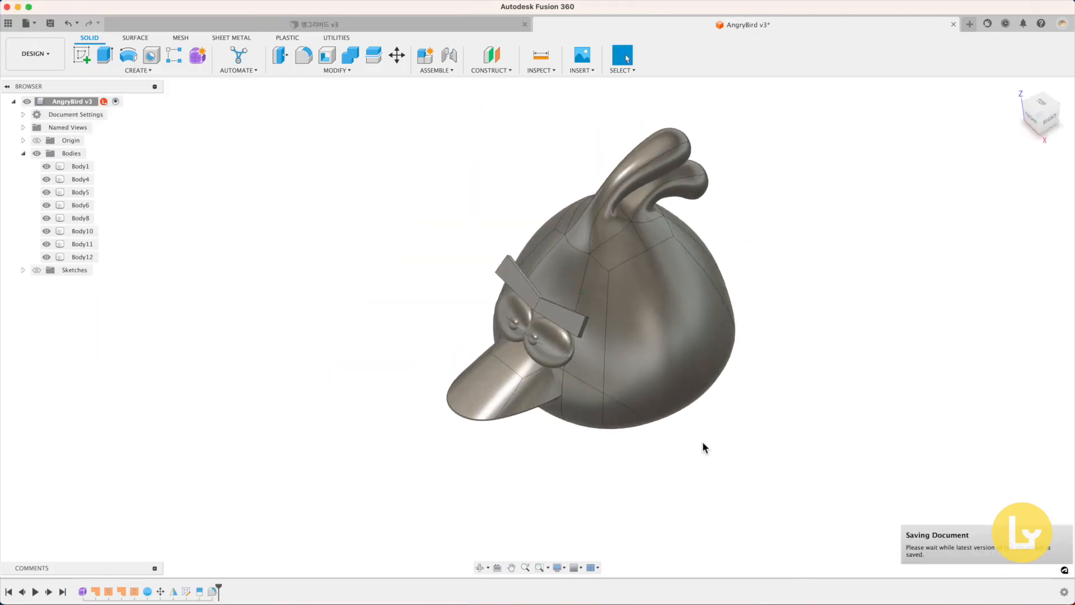